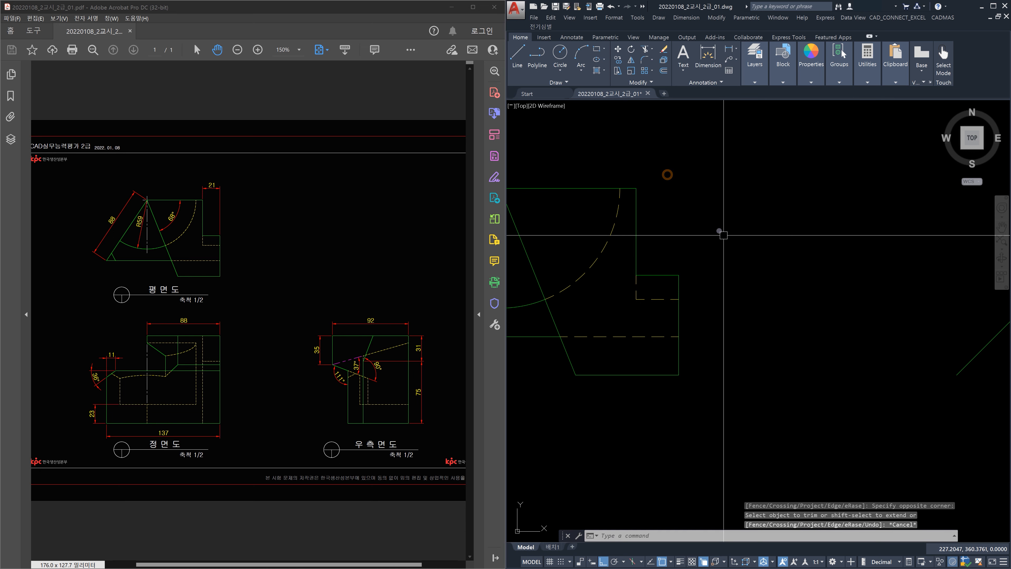
Modify the ISO-25 dimension style so that its center marks are set to None.
scroll(735, 278, "down", 4)
middle_click_drag(739, 334, 734, 308)
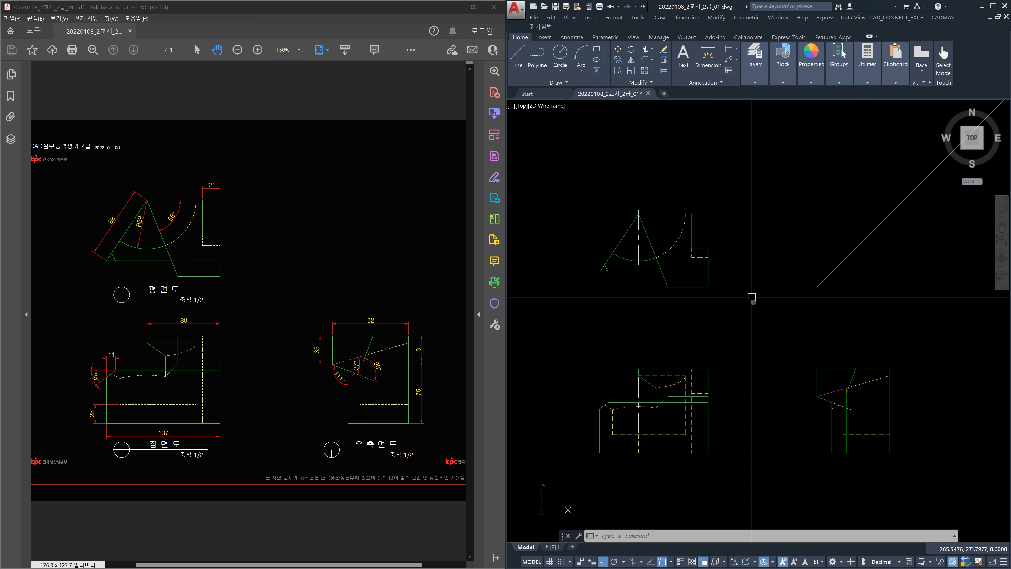
middle_click_drag(754, 318, 759, 298)
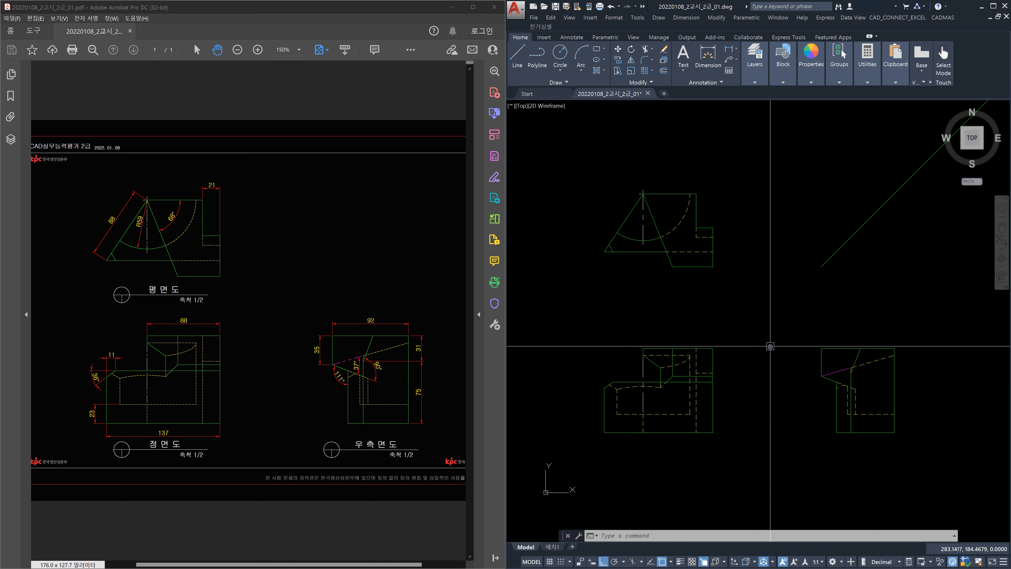
type("d")
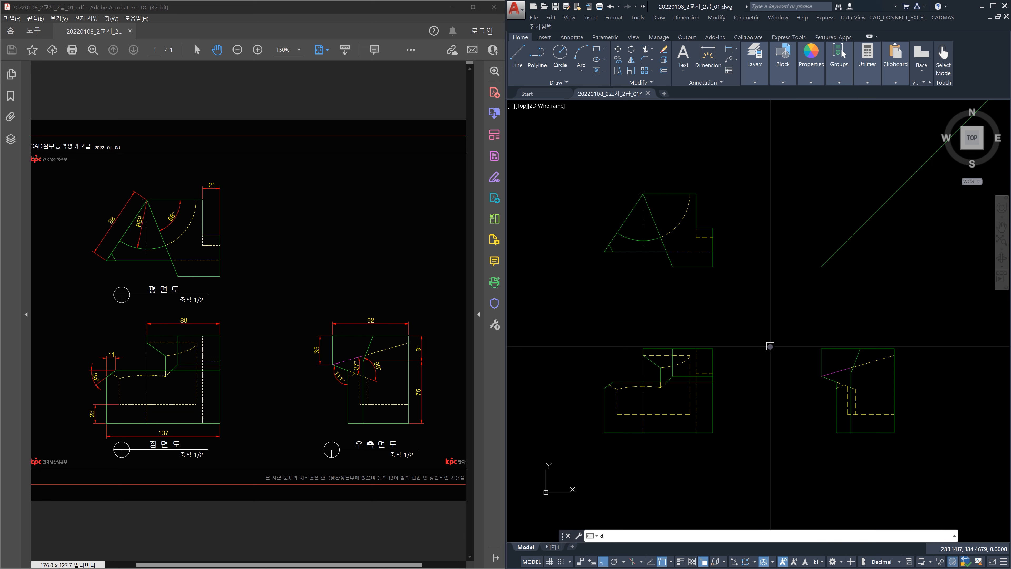
key("Return")
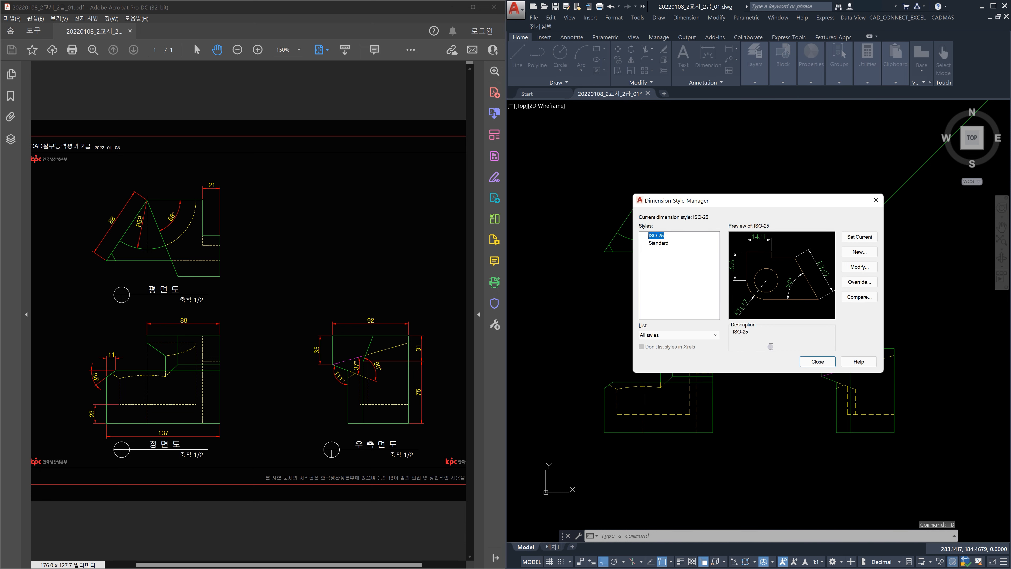
left_click(859, 267)
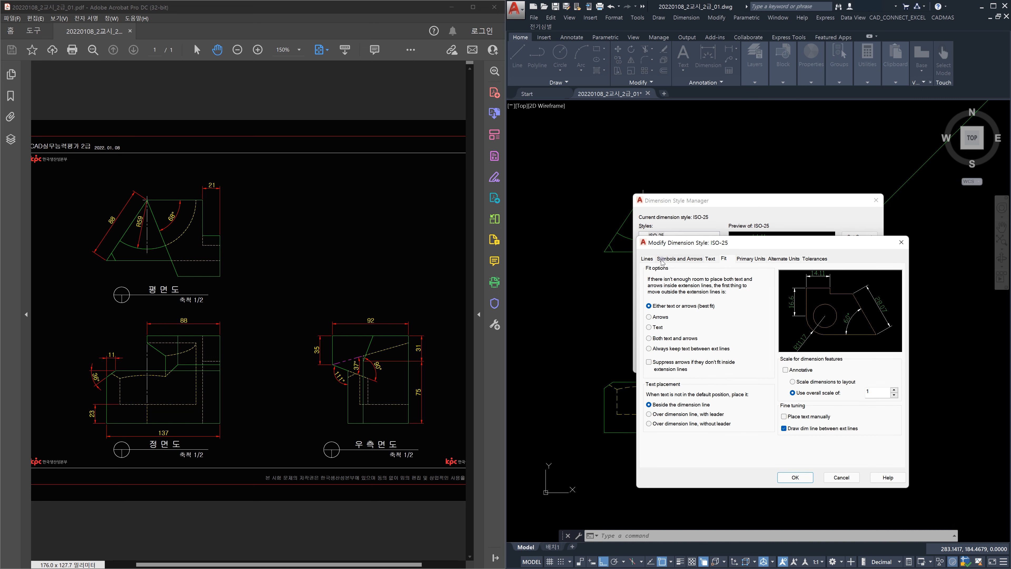
left_click(680, 258)
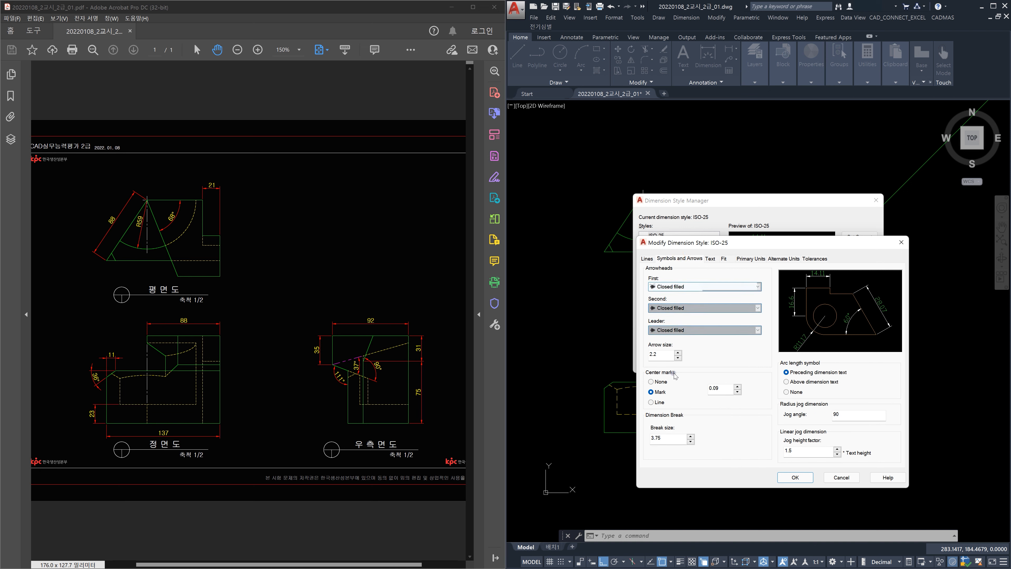
left_click(661, 383)
Set the Standard text style's font to 굴림 and make the dimension text color Yellow.
left_click(710, 259)
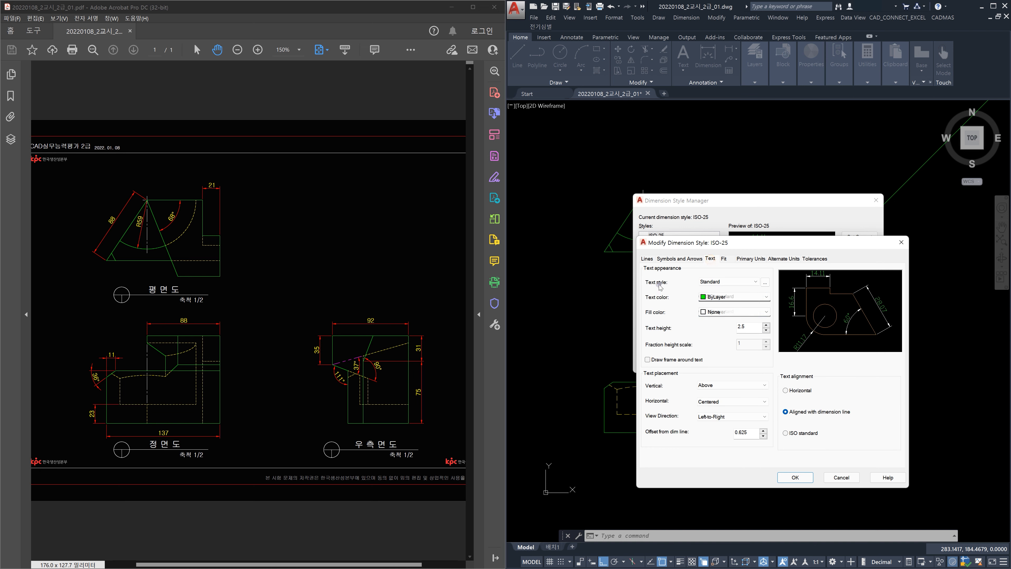
left_click(765, 282)
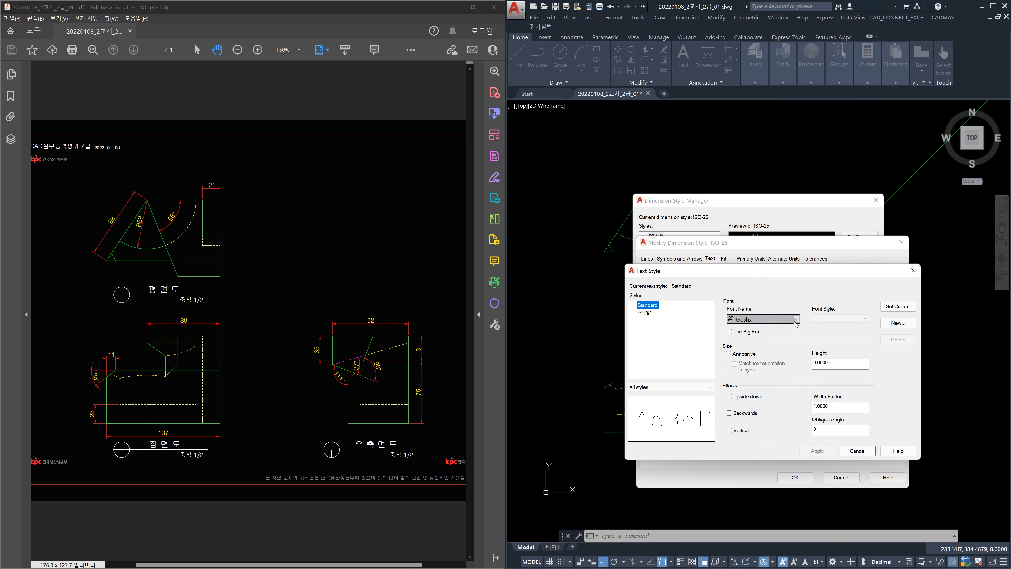
left_click(794, 320)
scroll(800, 410, "down", 6)
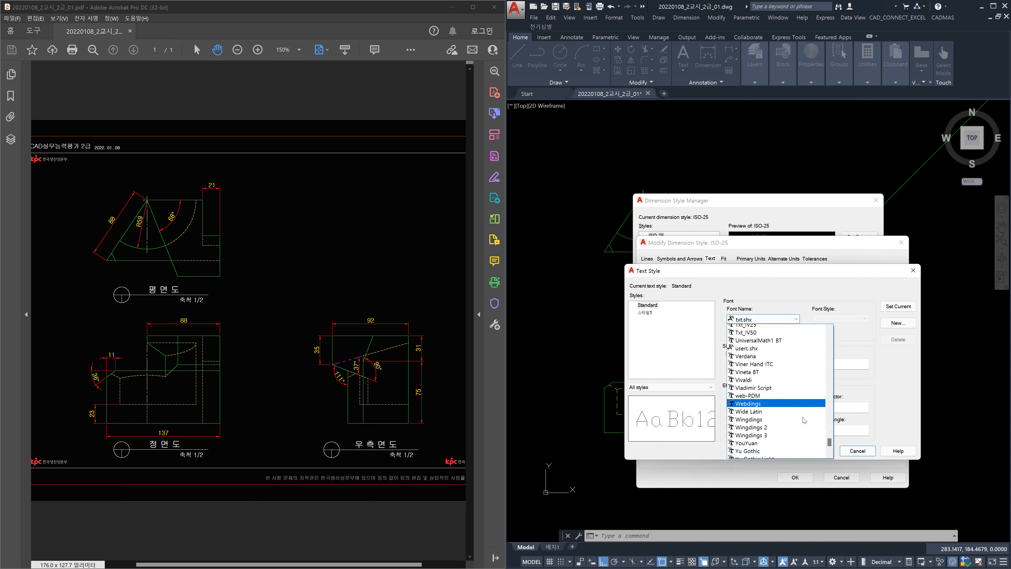
left_click(749, 392)
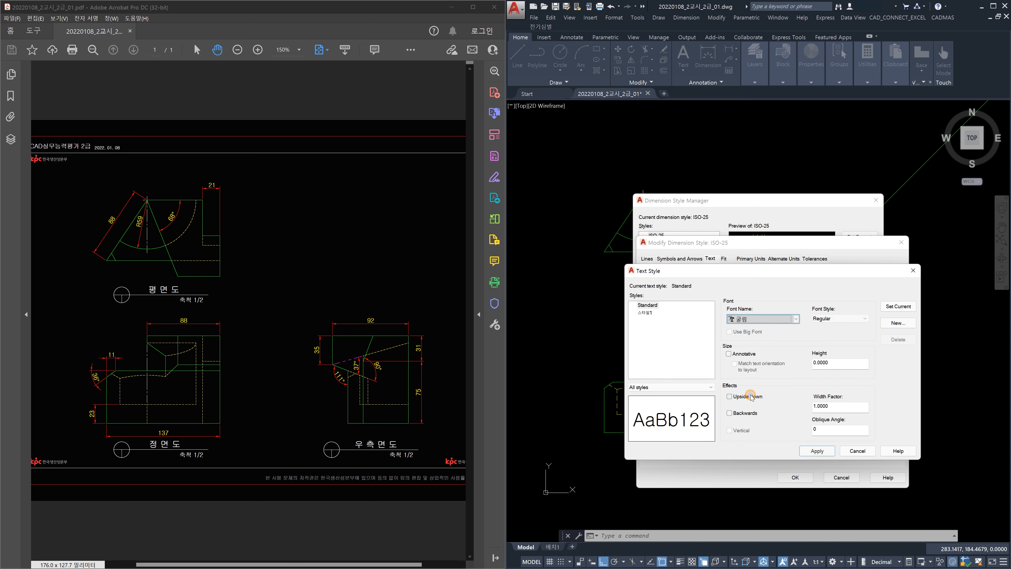
left_click(817, 451)
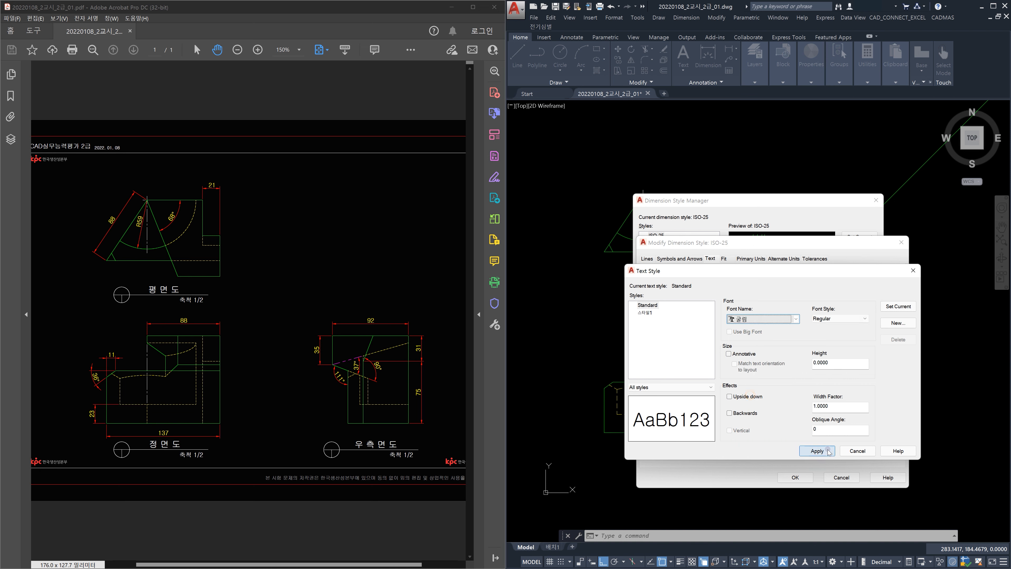
left_click(858, 451)
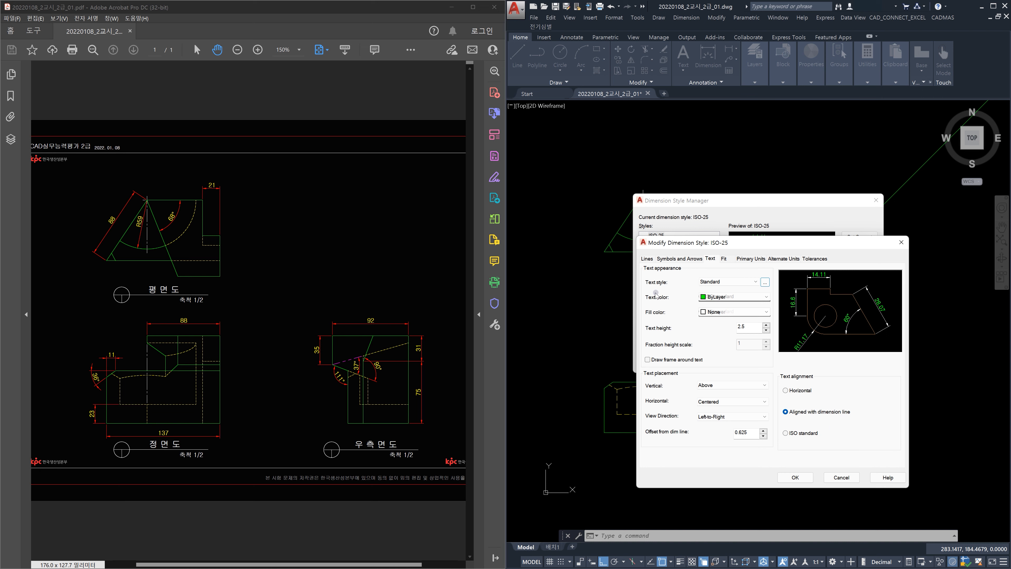
left_click(765, 297)
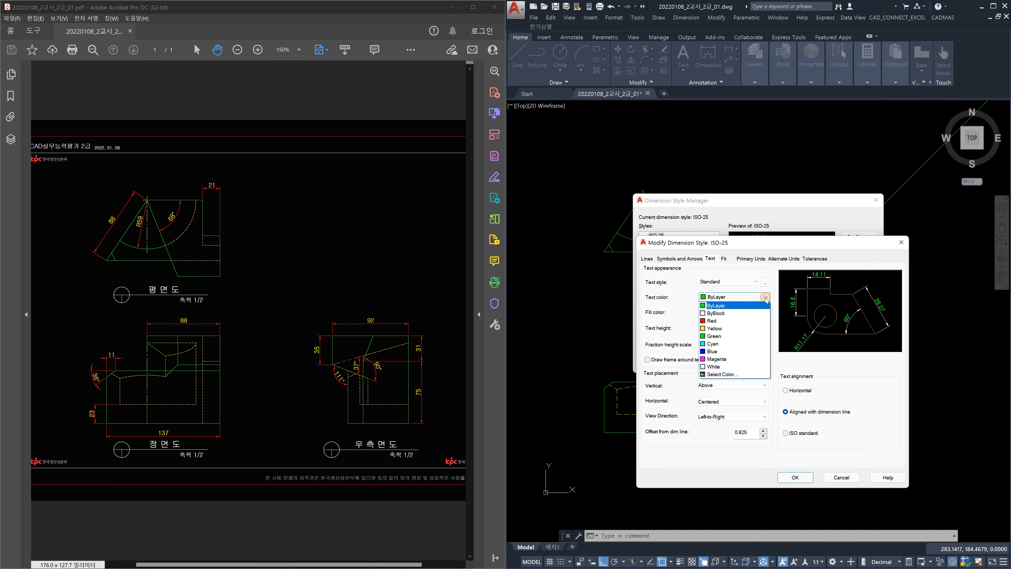
left_click(734, 330)
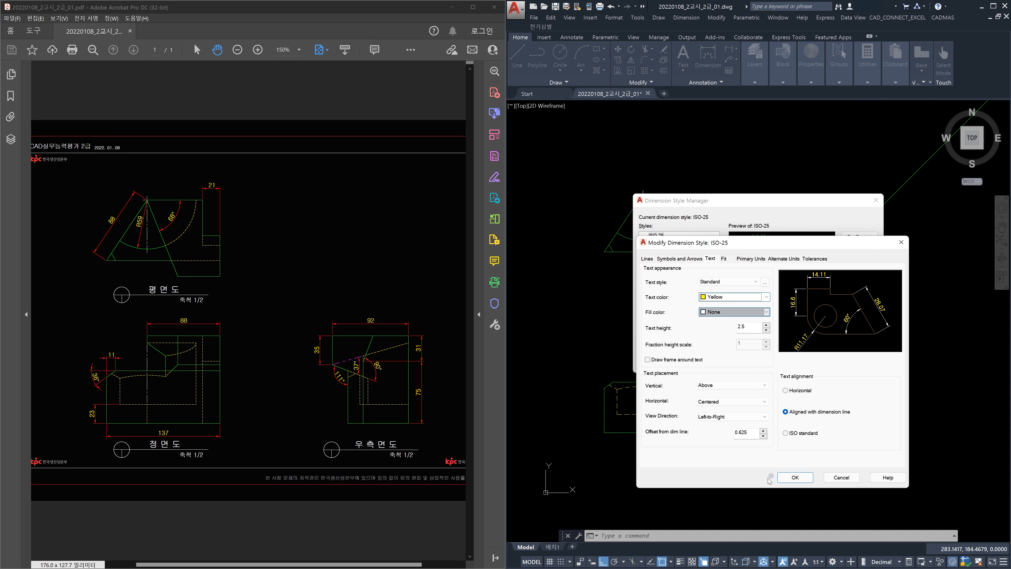
Set the dimension style's fit option to Arrows and its overall scale to 3.
left_click(725, 261)
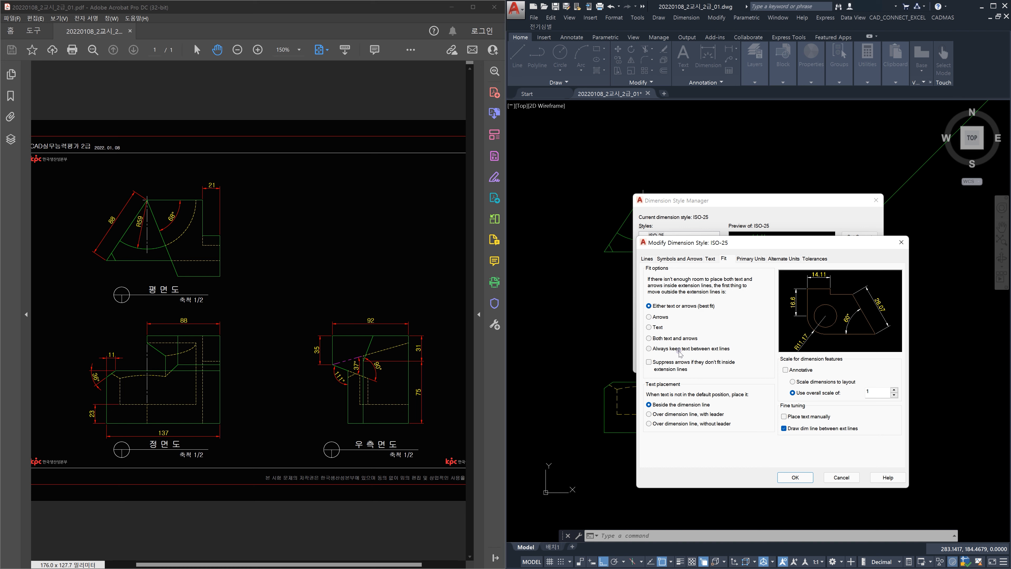
left_click(649, 317)
left_click(874, 391)
double_click(876, 391)
type("3")
Set linear and angular dimension precision to 0.00000000 with trailing angular zeros suppressed, and save the dimension style.
left_click(751, 258)
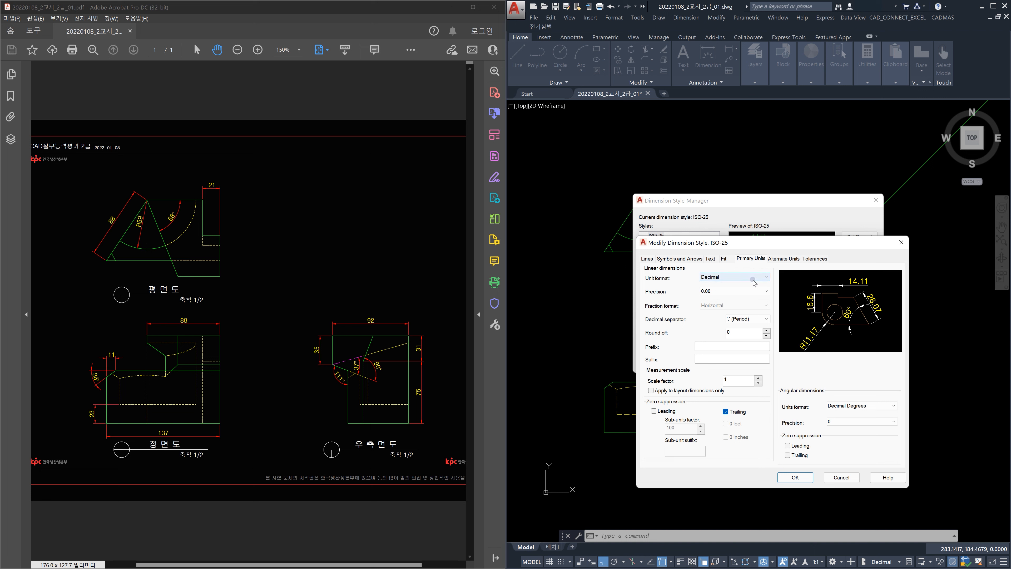
left_click(754, 291)
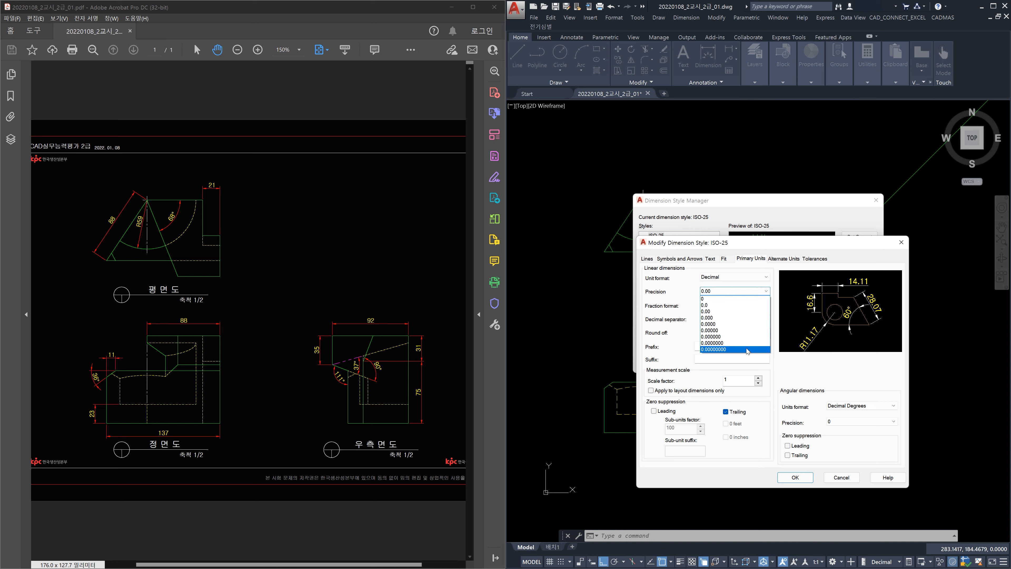
left_click(747, 349)
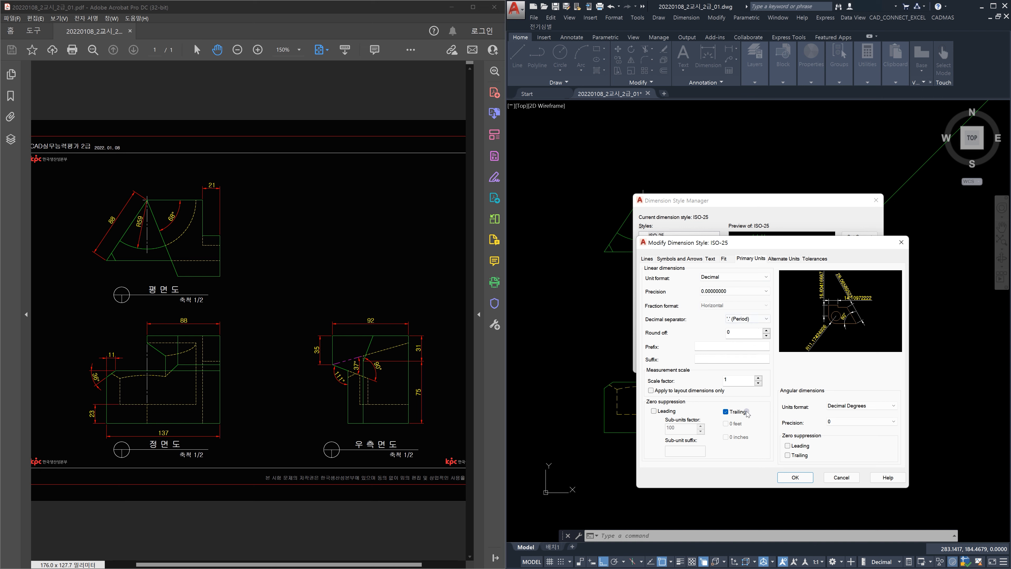
left_click(887, 424)
left_click(868, 479)
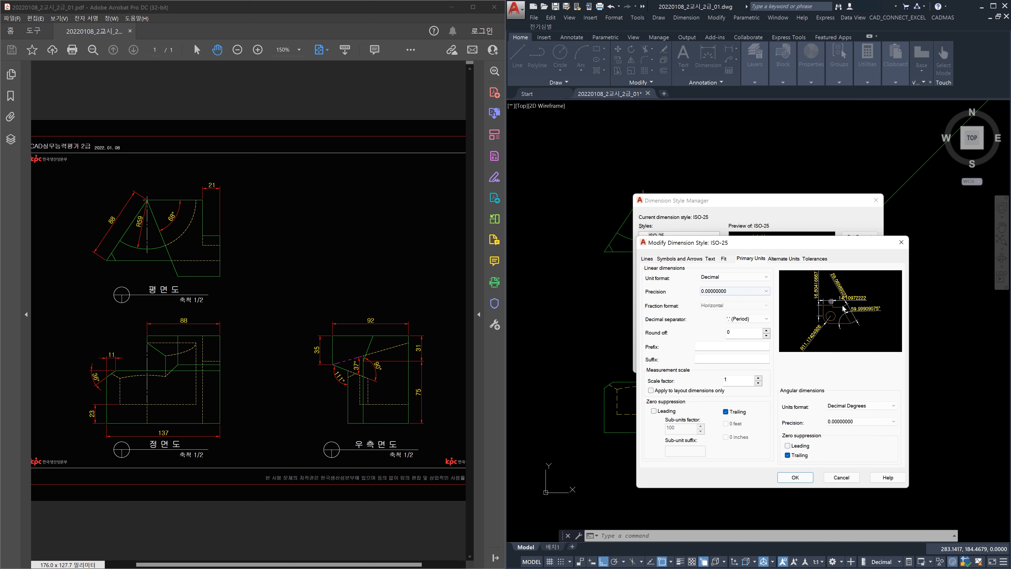
left_click(796, 478)
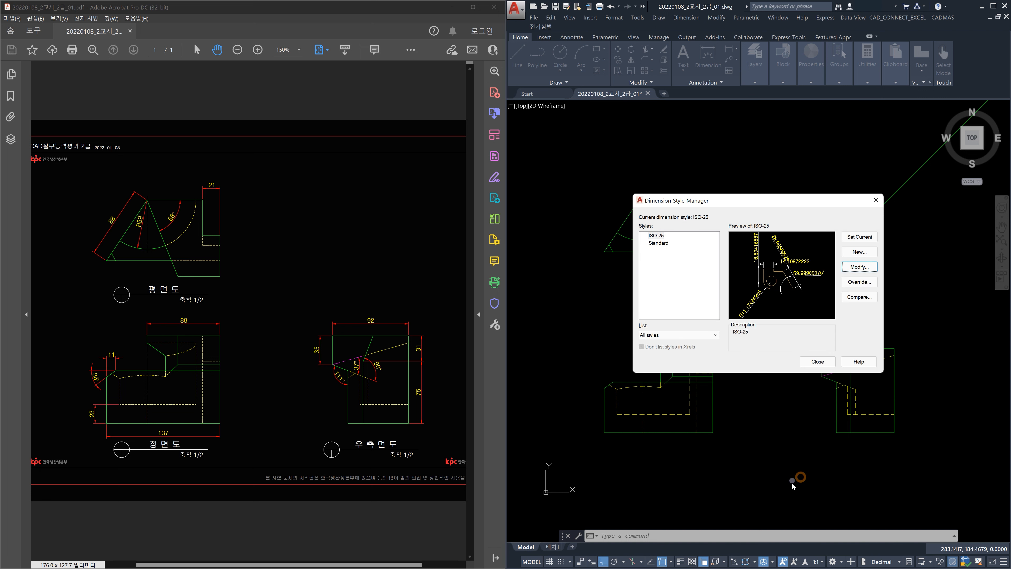
left_click(818, 362)
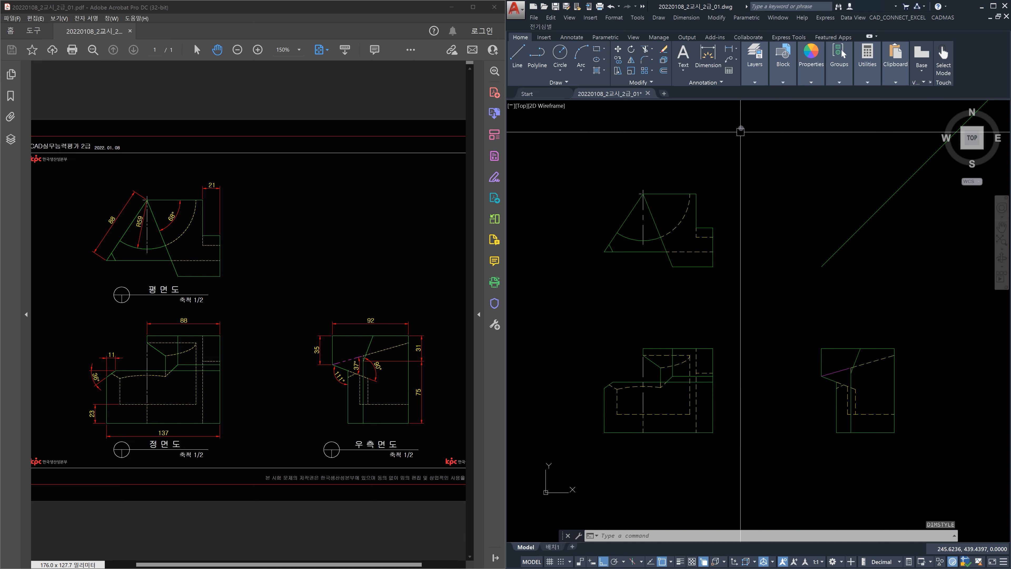
Make the layer for the red dimension lines the current layer.
left_click(756, 83)
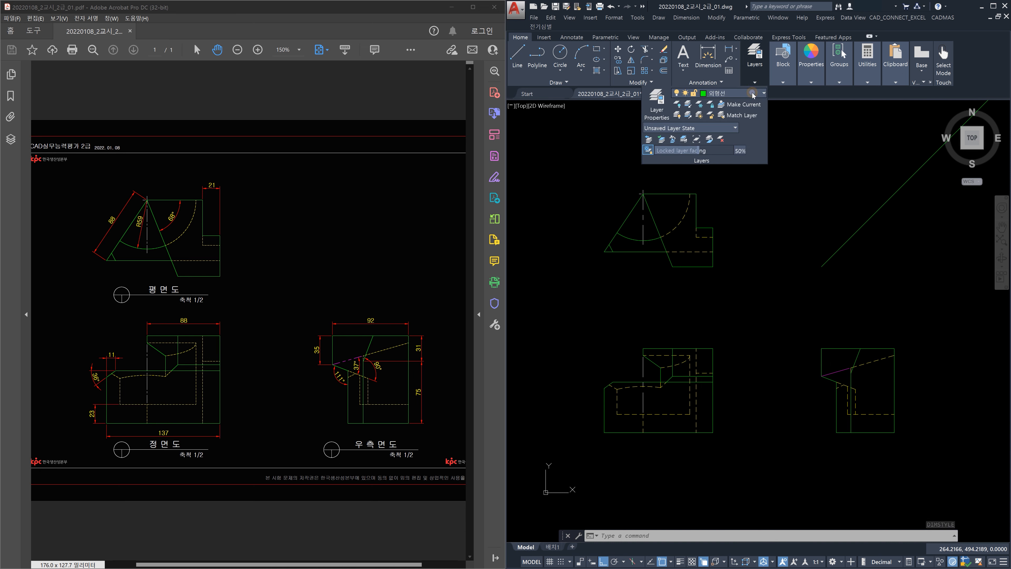
left_click(752, 93)
left_click(730, 182)
Add a linear dimension for the front view's overall width, placed below its bottom edge.
scroll(629, 448, "up", 2)
mouse_move(638, 438)
middle_mouse_down()
mouse_move(713, 435)
mouse_move(691, 424)
middle_mouse_up()
scroll(708, 427, "up", 2)
key("Escape")
key("Escape")
type("DLI")
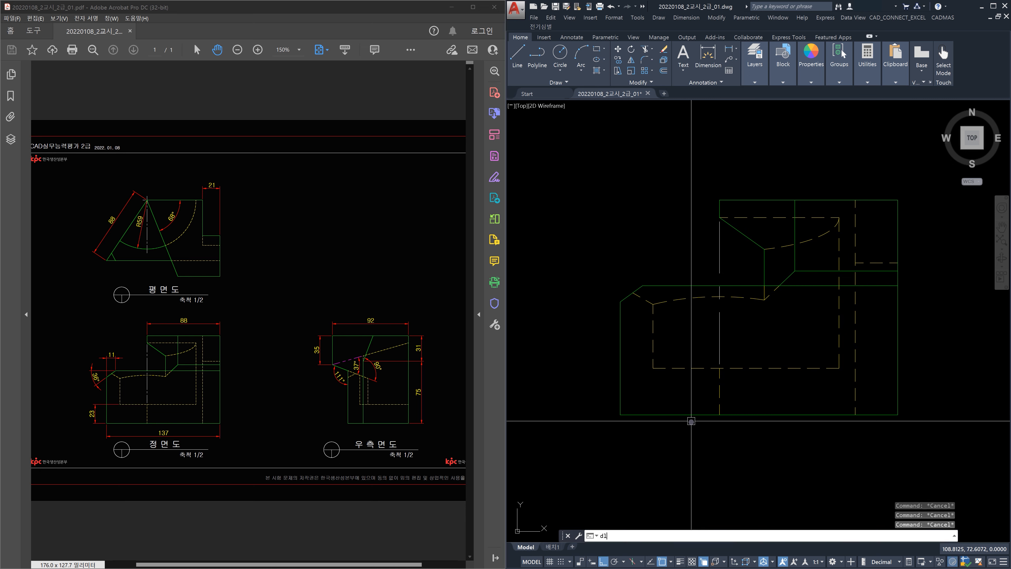
key("Return")
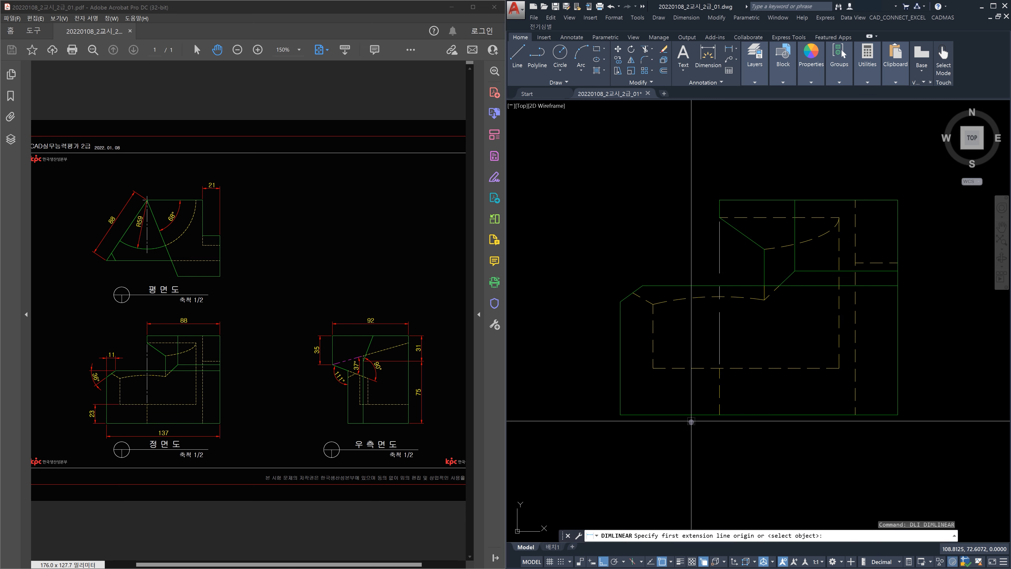
left_click(643, 414)
left_click(873, 412)
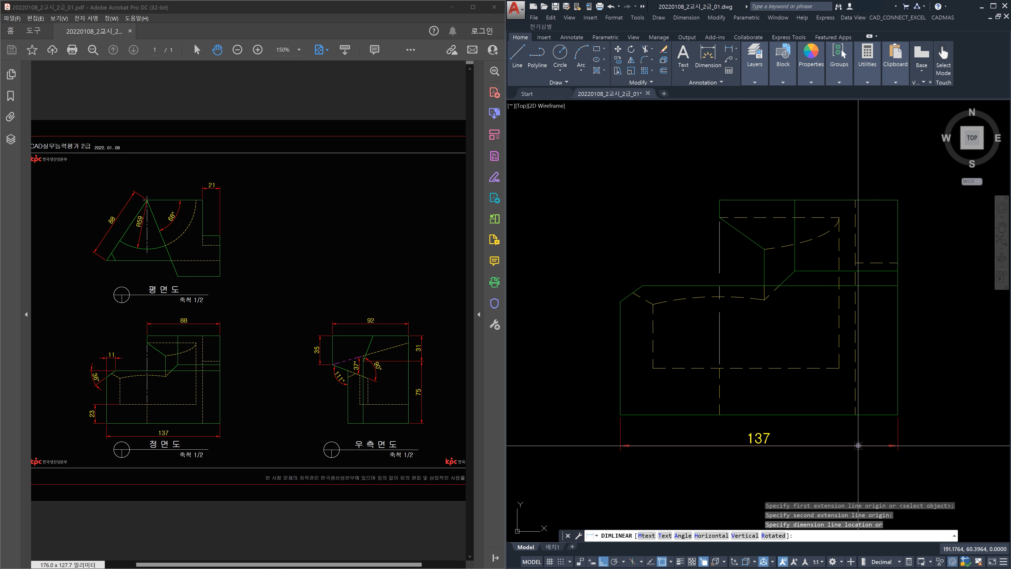
left_click(858, 446)
Dimension the height from the front view's bottom edge to the lower horizontal hidden line, placed outside the view's left edge.
key("Return")
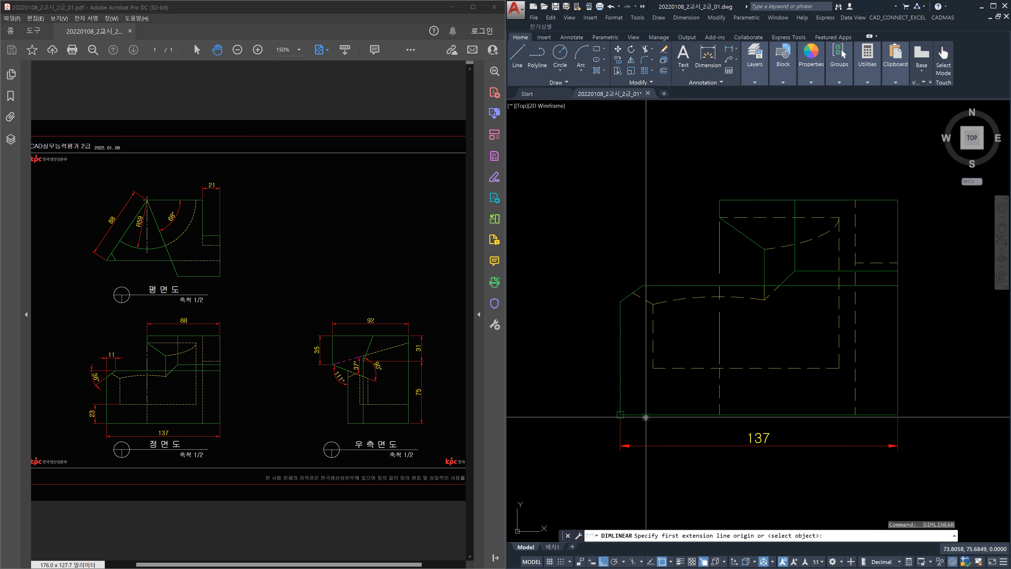
left_click(645, 416)
left_click(649, 368)
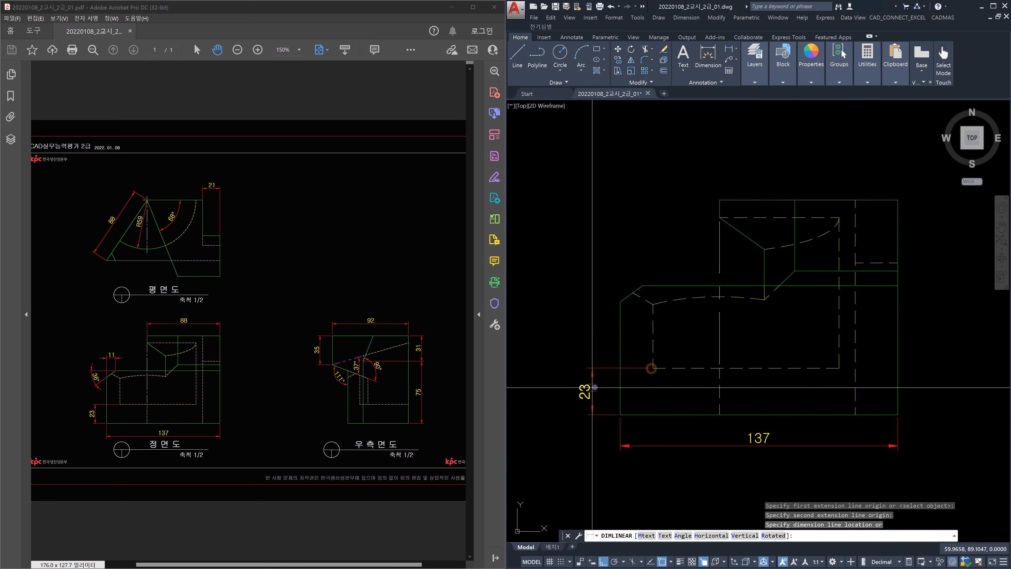
left_click(594, 387)
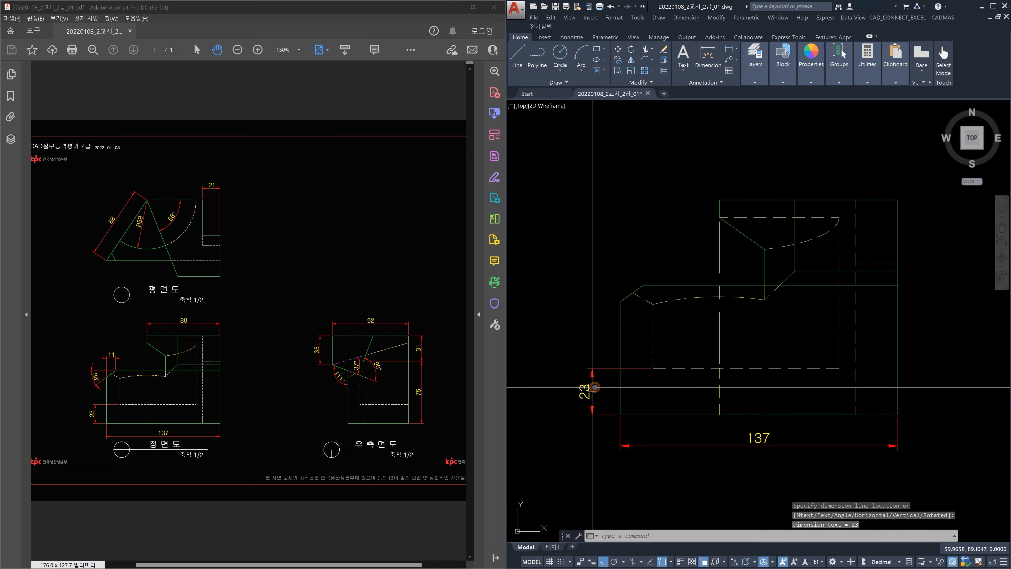
Dimension the horizontal width of the sloped upper-left corner of the front view, placed above it.
key("Return")
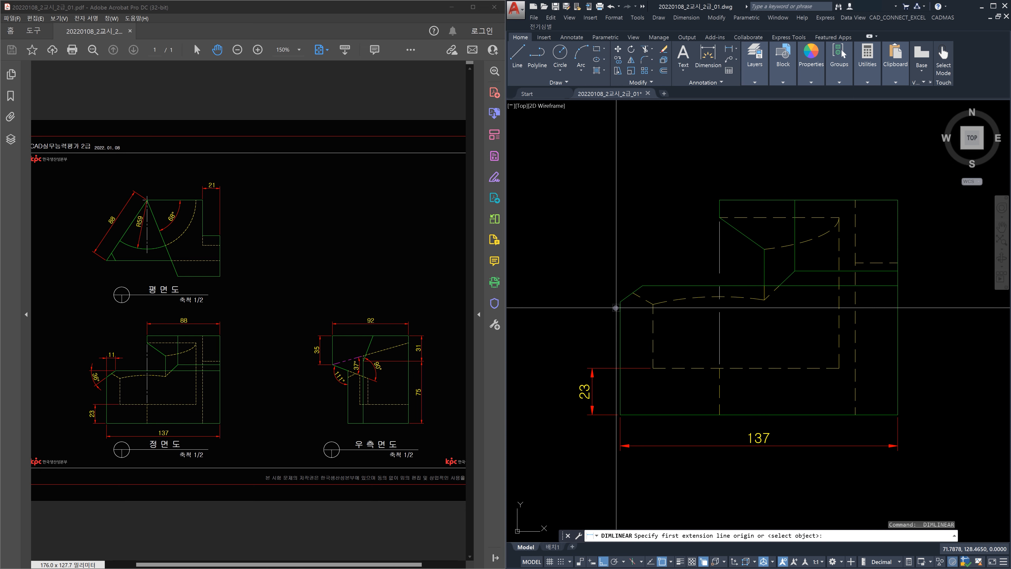
left_click(620, 307)
left_click(645, 285)
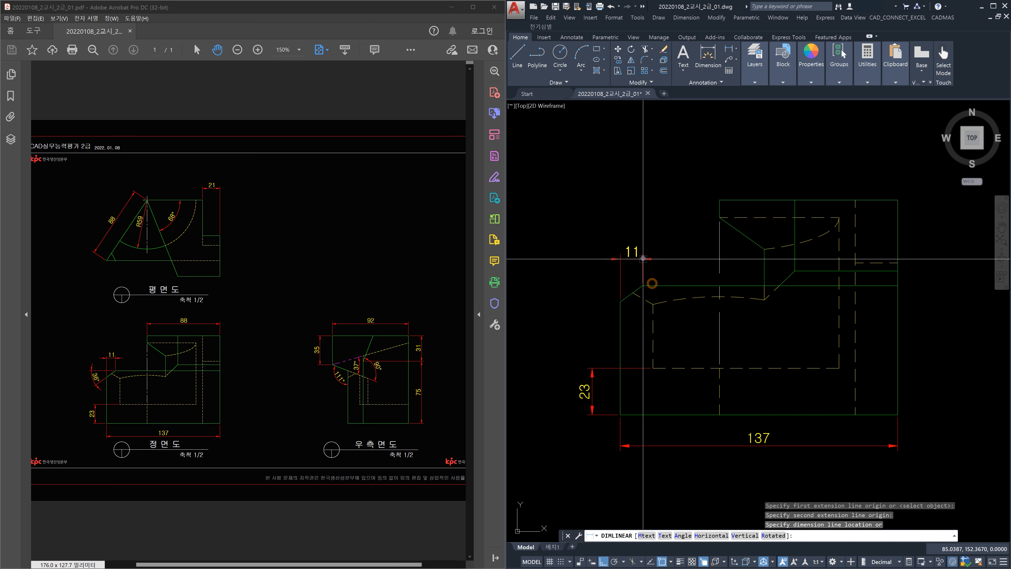
left_click(643, 246)
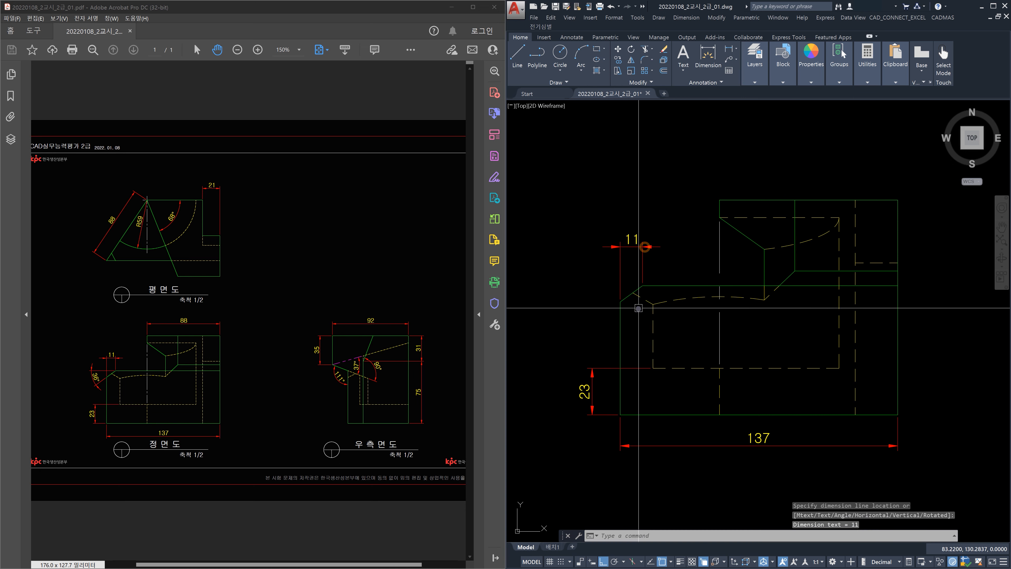
key("Escape")
Add an angular dimension between the front view's sloped upper-left corner and the adjoining horizontal edge, placed outside the left side.
type("dav")
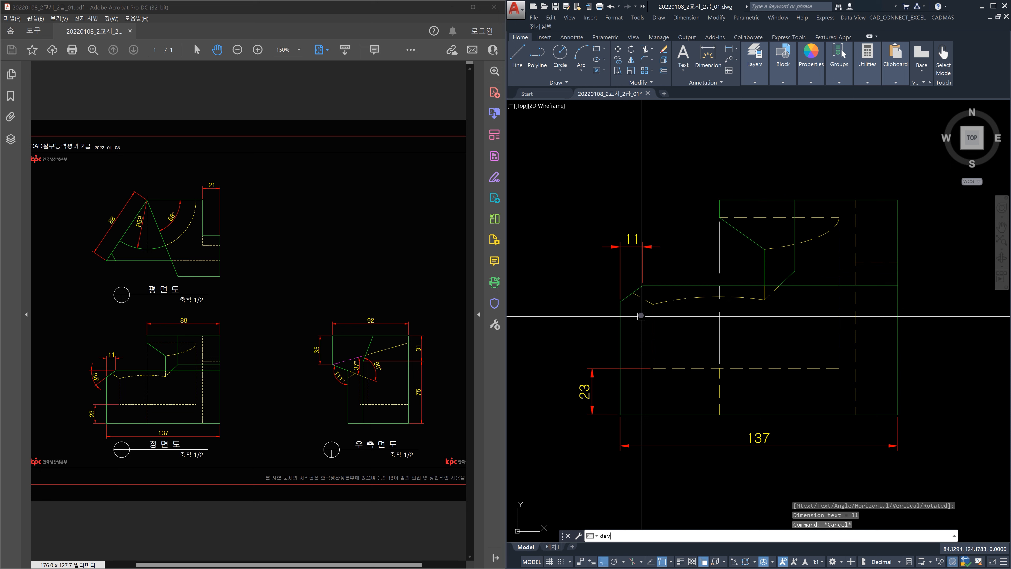
type("an")
key("Return")
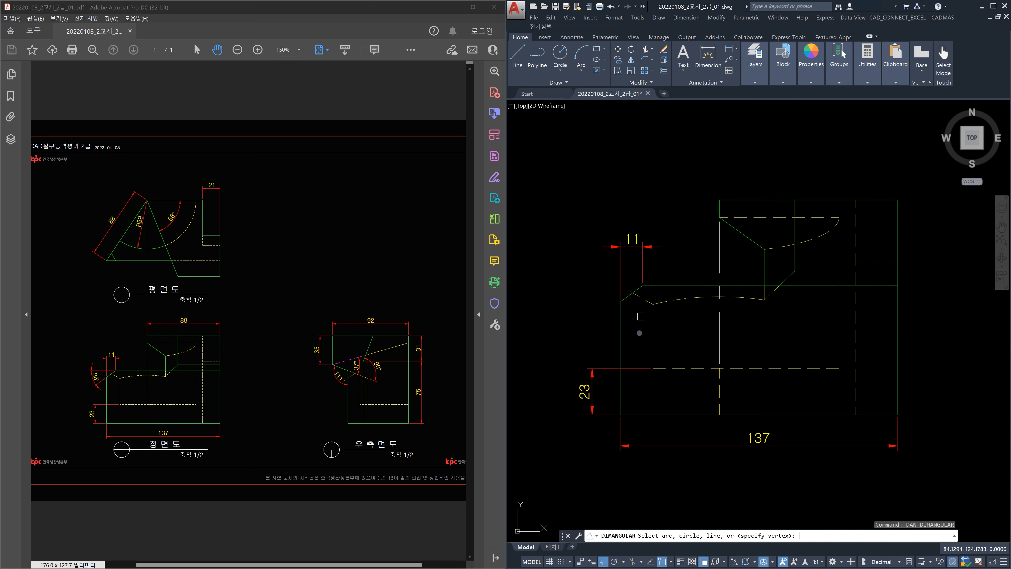
left_click(670, 287)
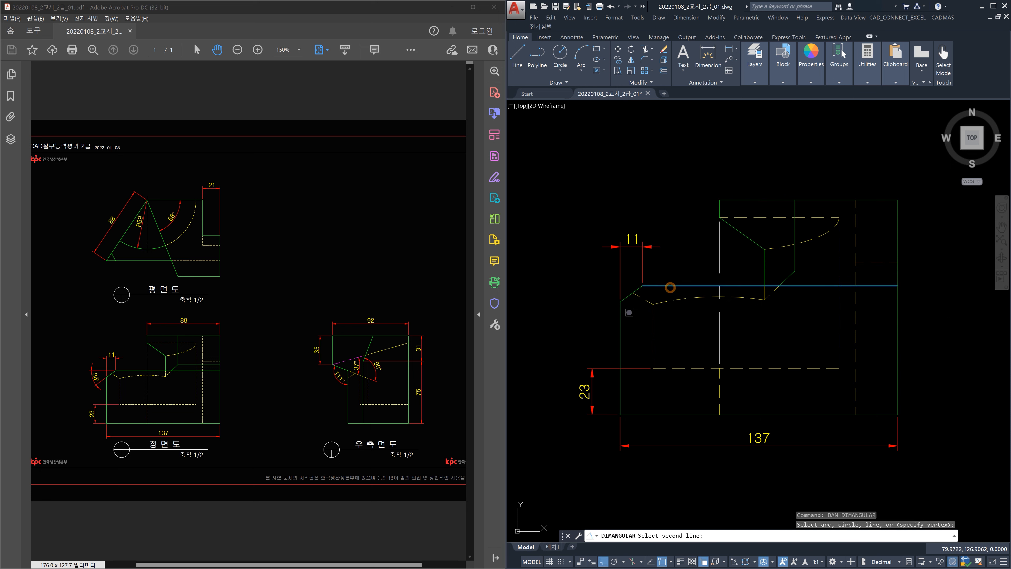
left_click(631, 292)
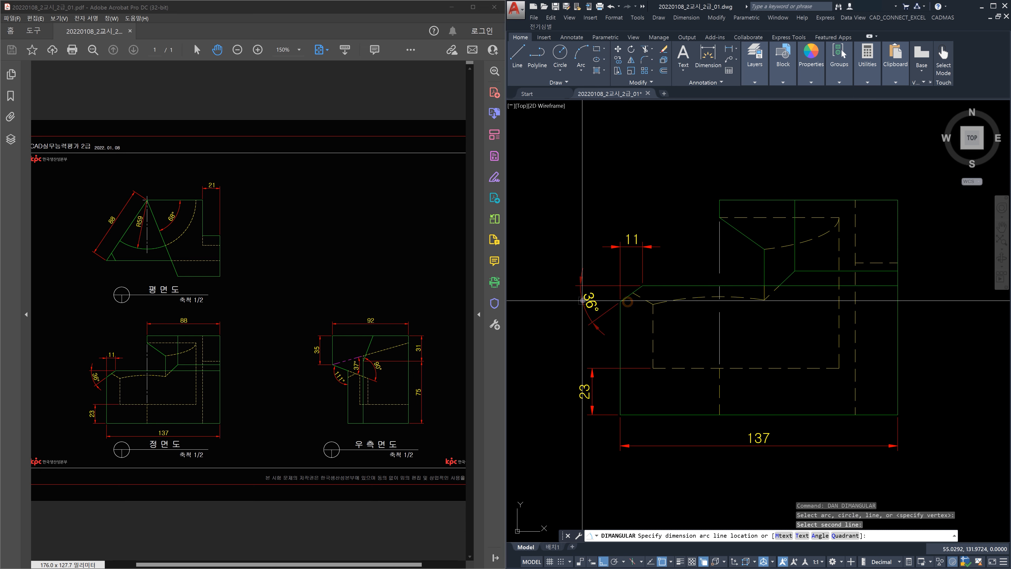
left_click(582, 300)
Add a linear dimension for the width of the front view's raised upper block, placed above its top edge.
middle_click_drag(727, 371, 684, 366)
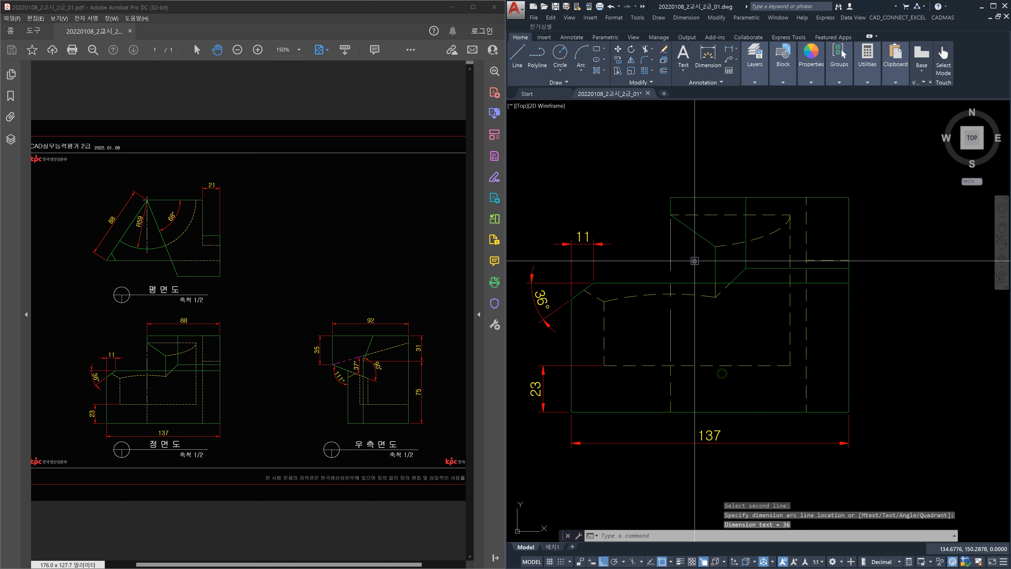
type("dli")
key("Return")
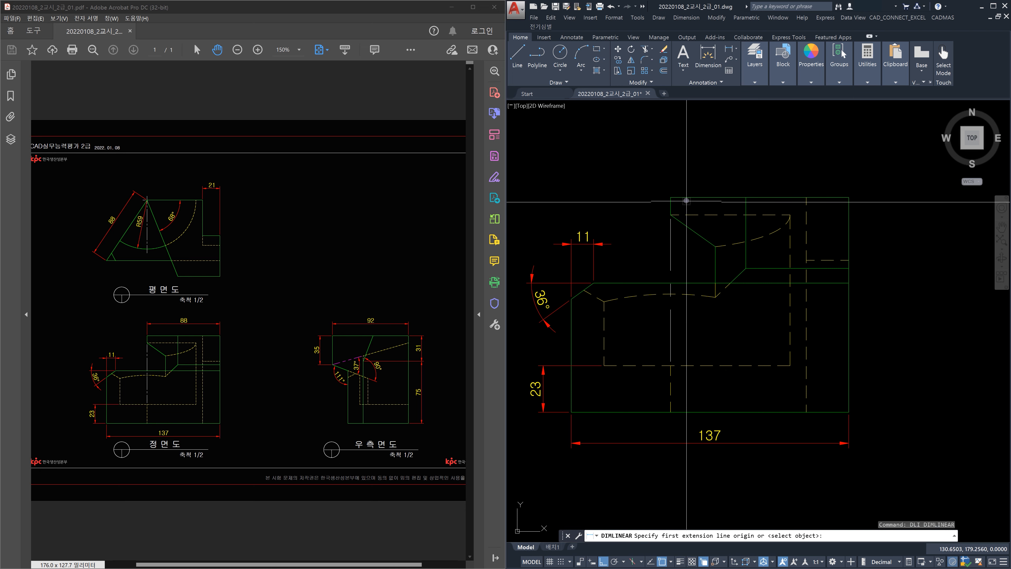
left_click(672, 197)
left_click(835, 200)
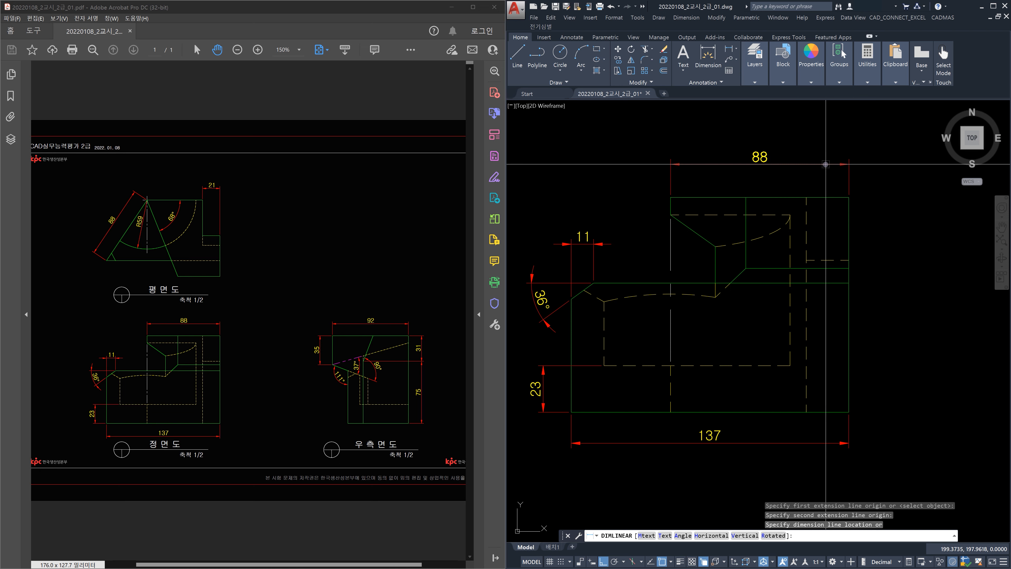
left_click(826, 165)
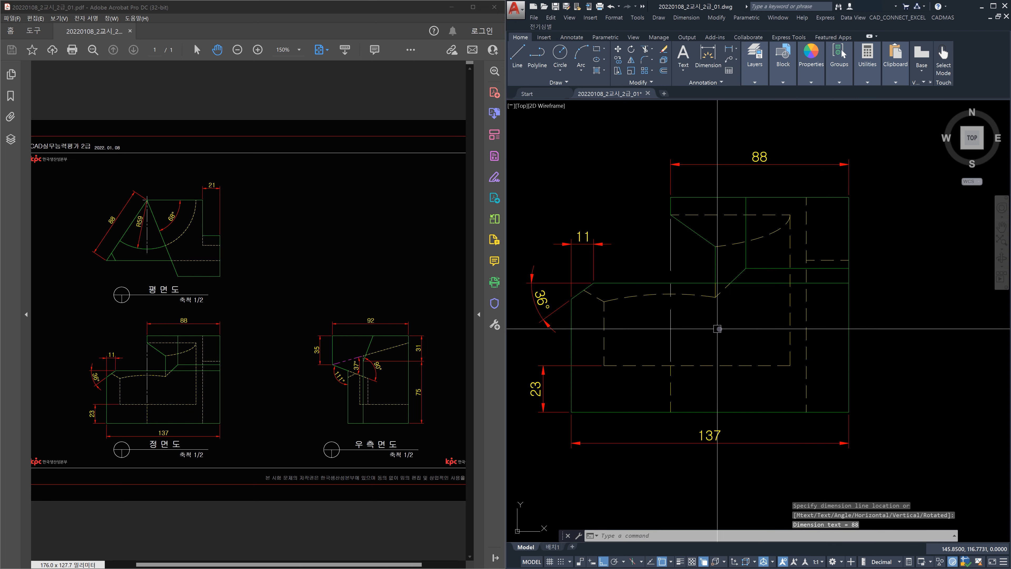
Dimension the side view's height from its bottom edge to the lower end of the inclined solid line, placed outside the right edge.
scroll(735, 314, "down", 3)
middle_click_drag(817, 328, 617, 328)
scroll(807, 327, "up", 3)
middle_click_drag(857, 327, 755, 346)
middle_click_drag(765, 299, 729, 283)
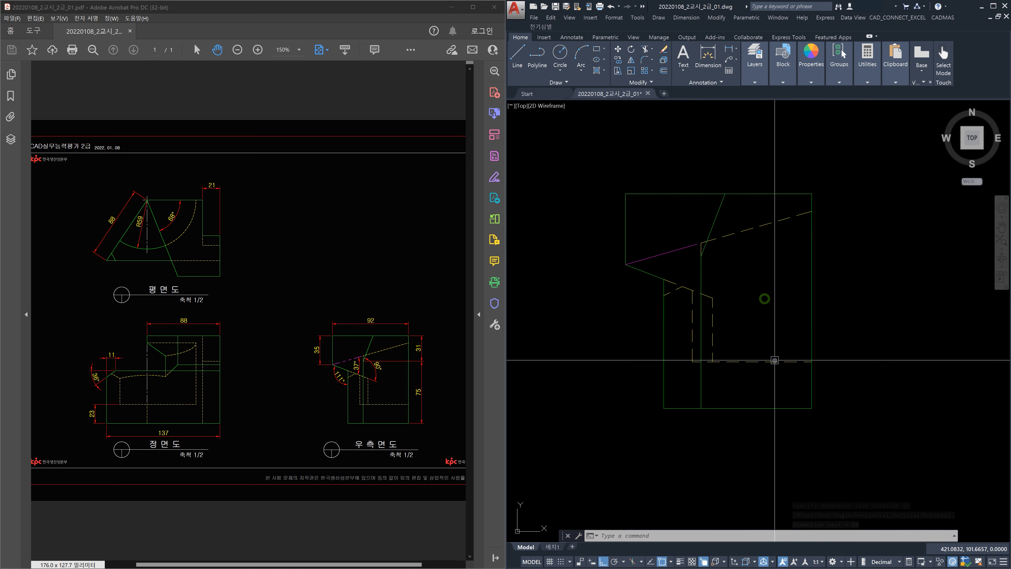
key("space")
left_click(805, 408)
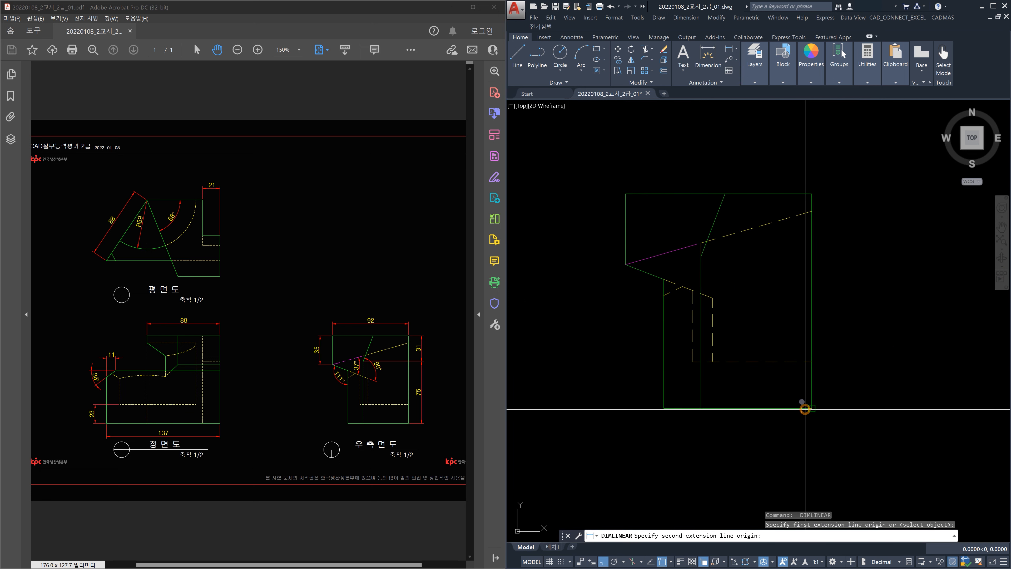
left_click(701, 256)
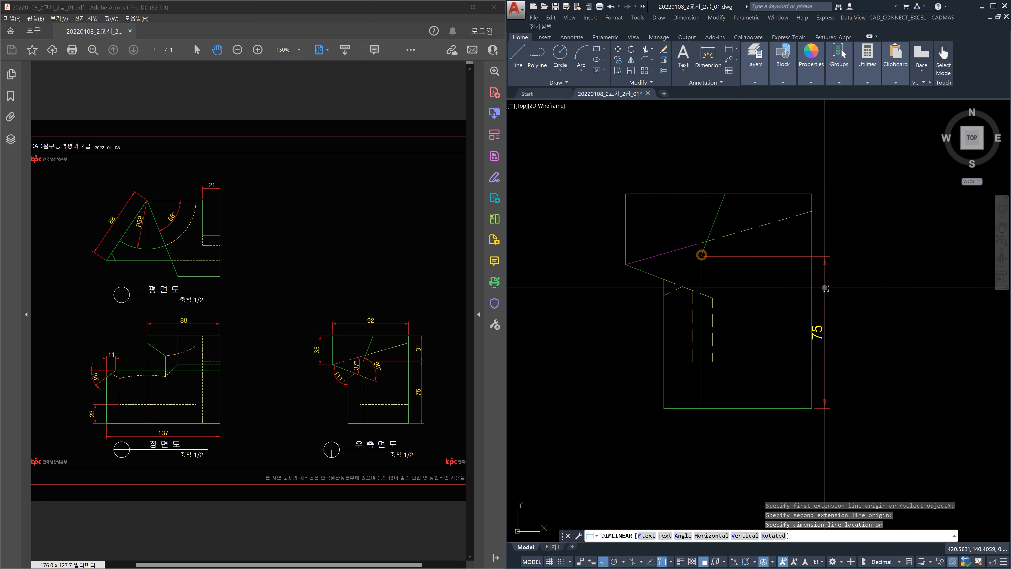
left_click(845, 296)
key("Escape")
key("Escape")
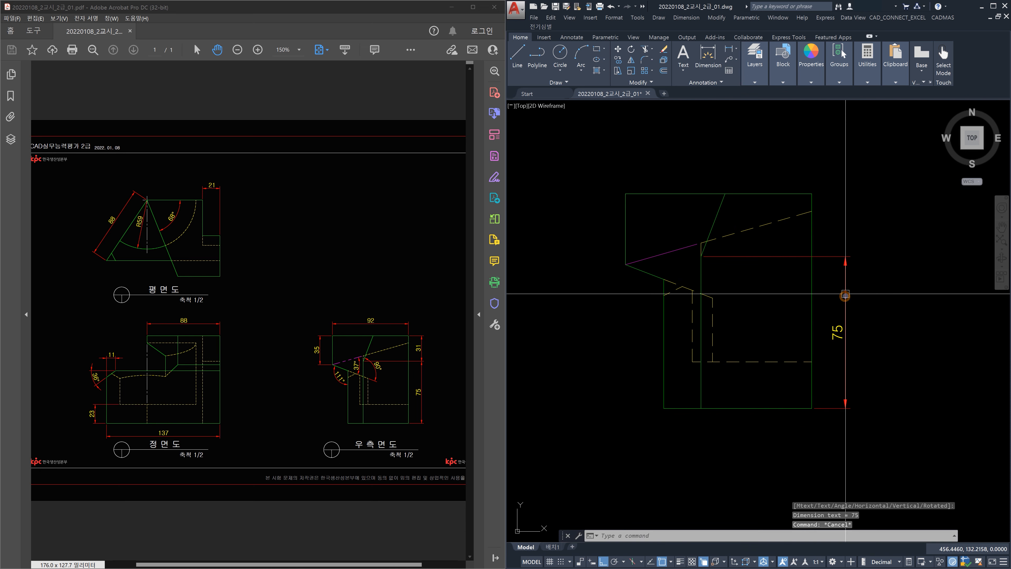
Continue the side view's vertical dimension up to its top-right corner.
type("dco")
key("Return")
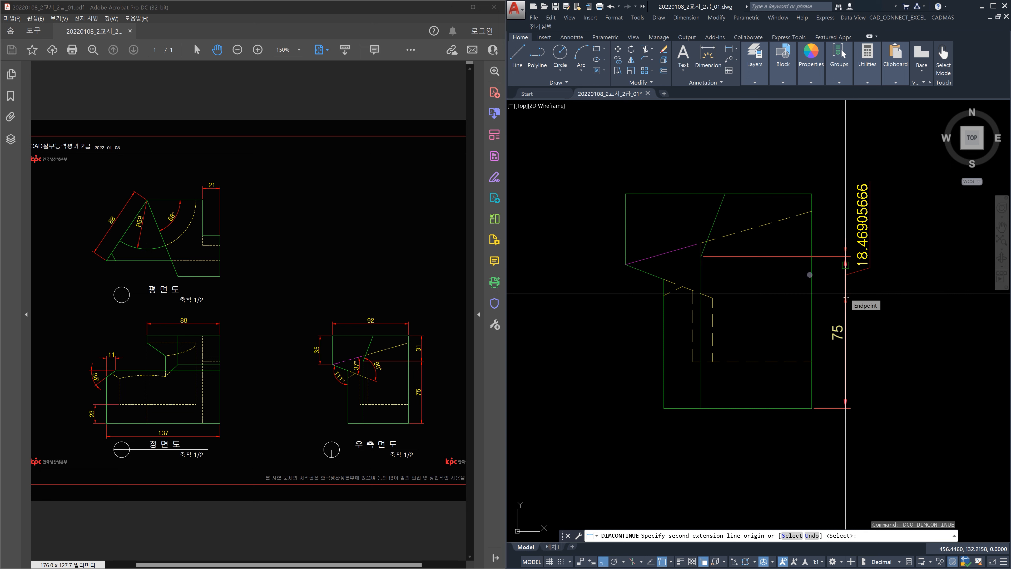
left_click(811, 193)
key("Escape")
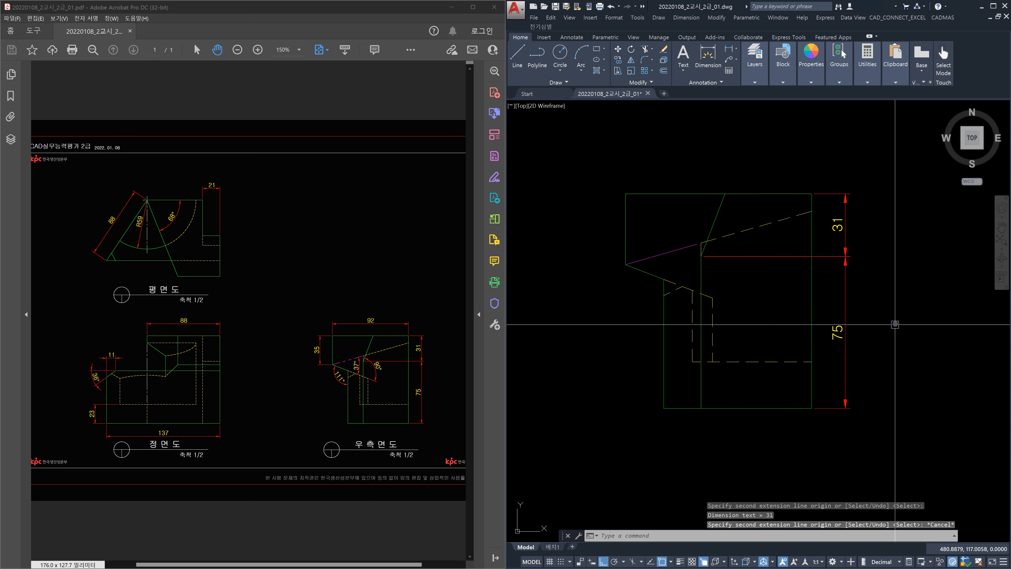
Dimension the side view's overall width above its top edge, aligning the dimension line with the front view's upper width dimension.
type("dli")
key("Return")
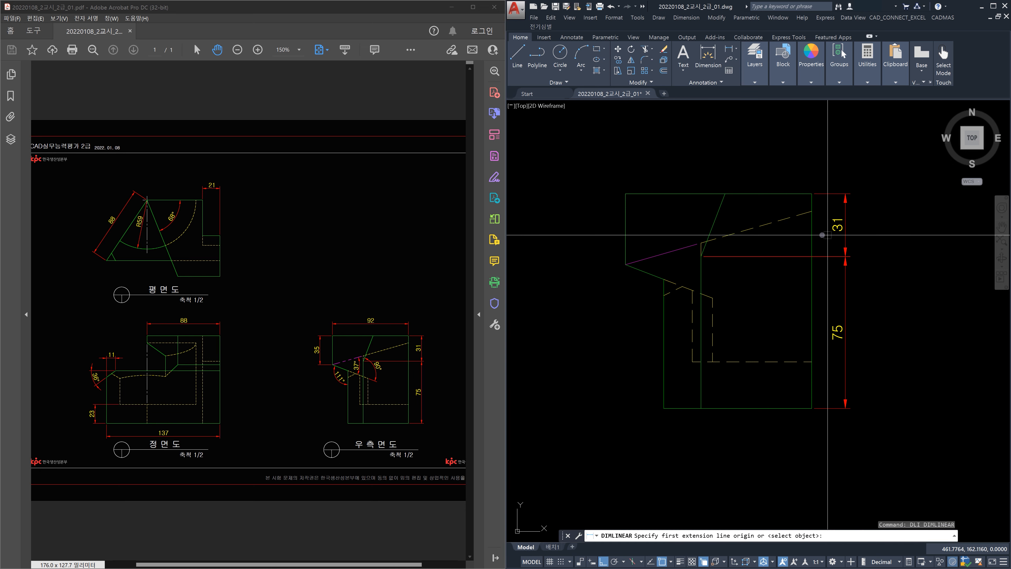
left_click(654, 193)
left_click(801, 195)
scroll(748, 190, "down", 3)
middle_click_drag(746, 191, 946, 192)
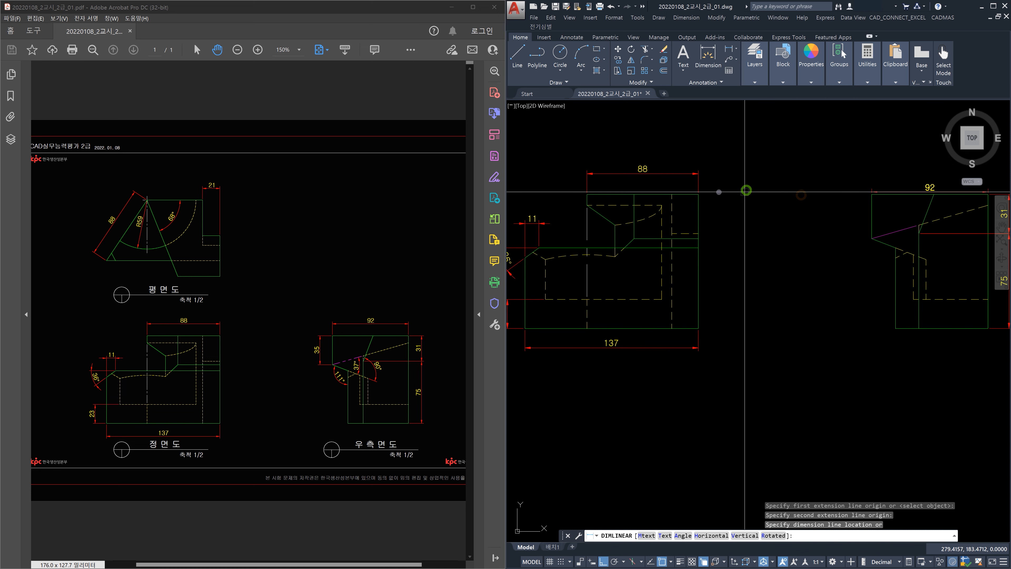
left_click(665, 173)
middle_click_drag(854, 231, 785, 230)
key("Escape")
key("Escape")
key("Escape")
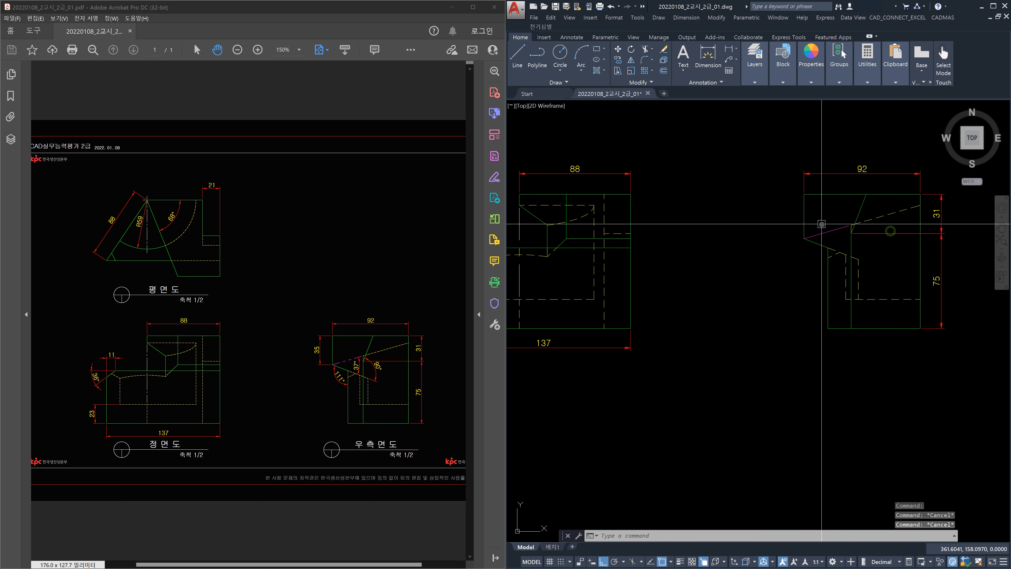
scroll(846, 175, "up", 2)
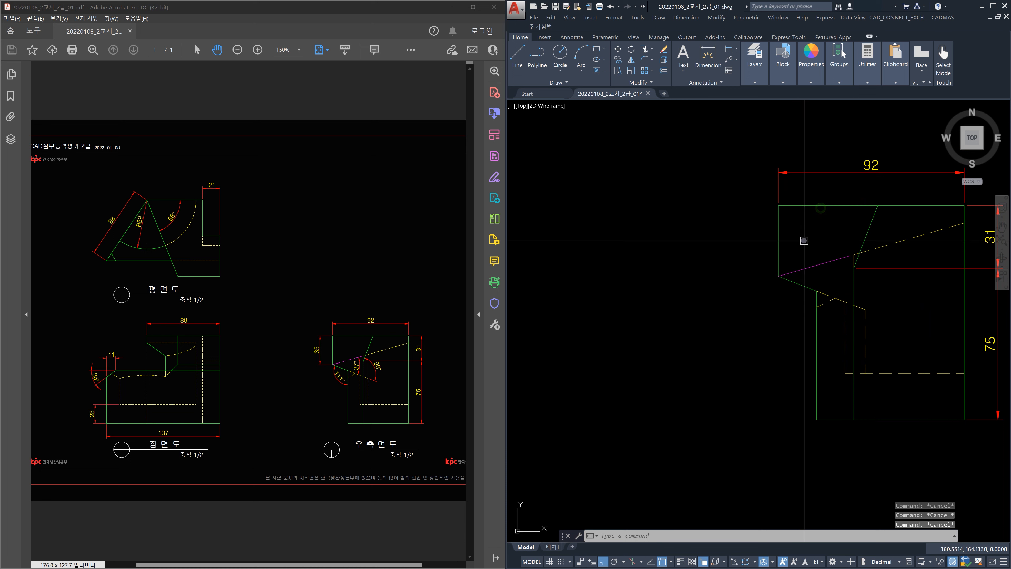
type("dli")
key("Return")
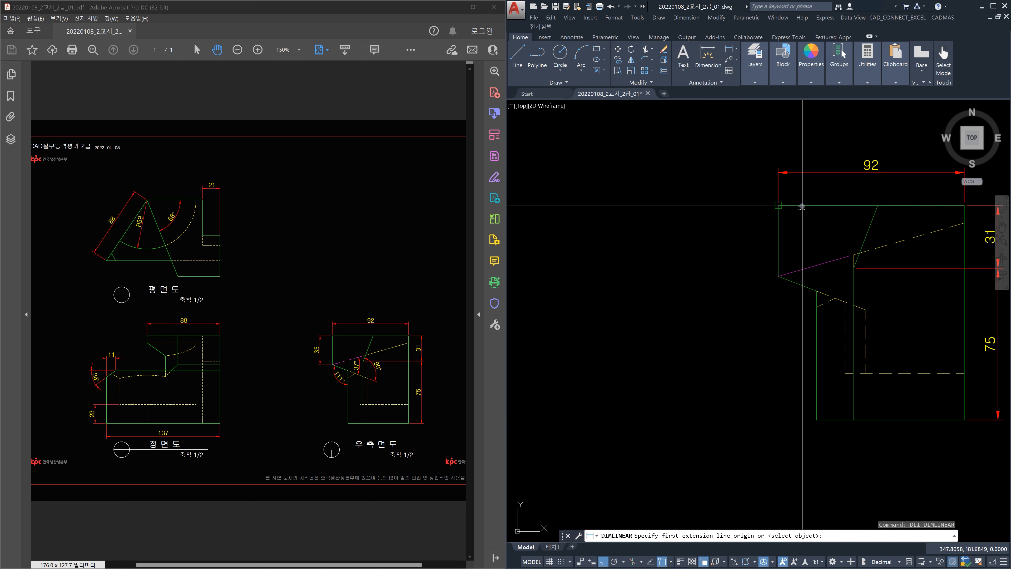
left_click(801, 206)
left_click(783, 269)
key("Escape")
Dimension the height of the side view's upper-left vertical edge, placed outside the left side.
key("Return")
left_click(782, 206)
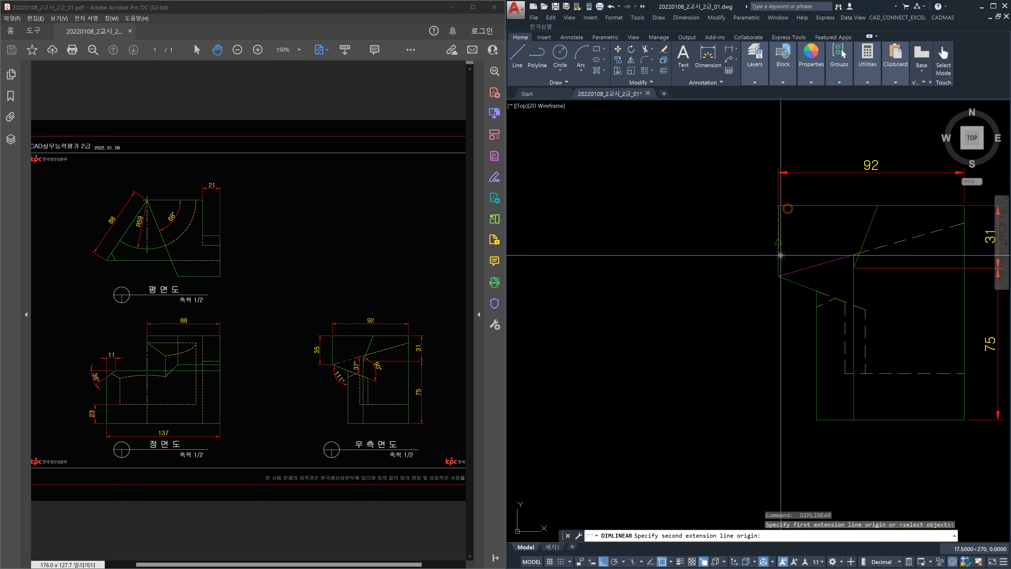
left_click(780, 274)
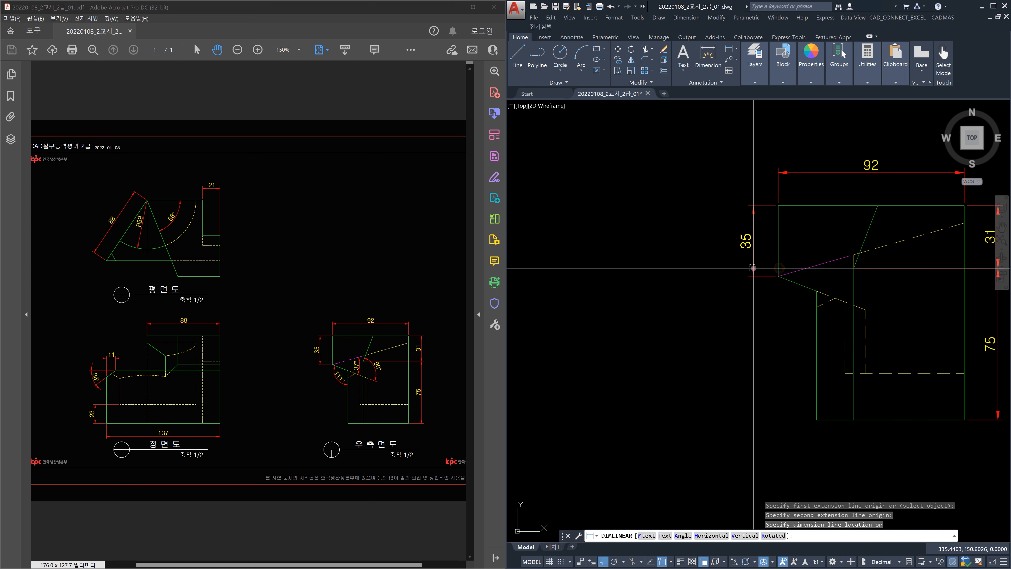
left_click(746, 268)
key("Escape")
Add an angular dimension between the purple line and the solid part of the sloped lower-left edge in the side view.
middle_click_drag(830, 293, 756, 276)
type("dan")
key("Return")
left_click(736, 251)
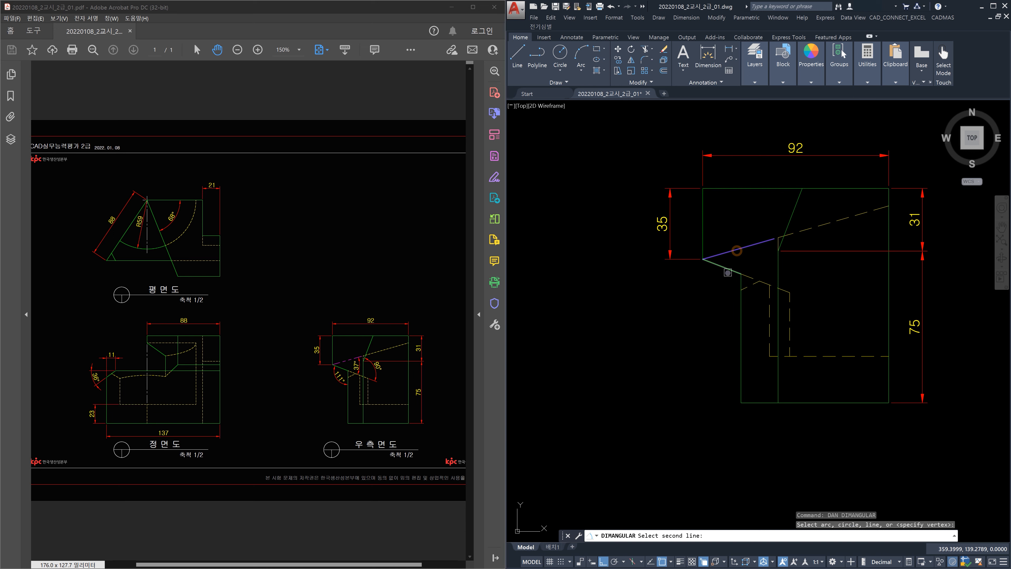
scroll(749, 272, "up", 4)
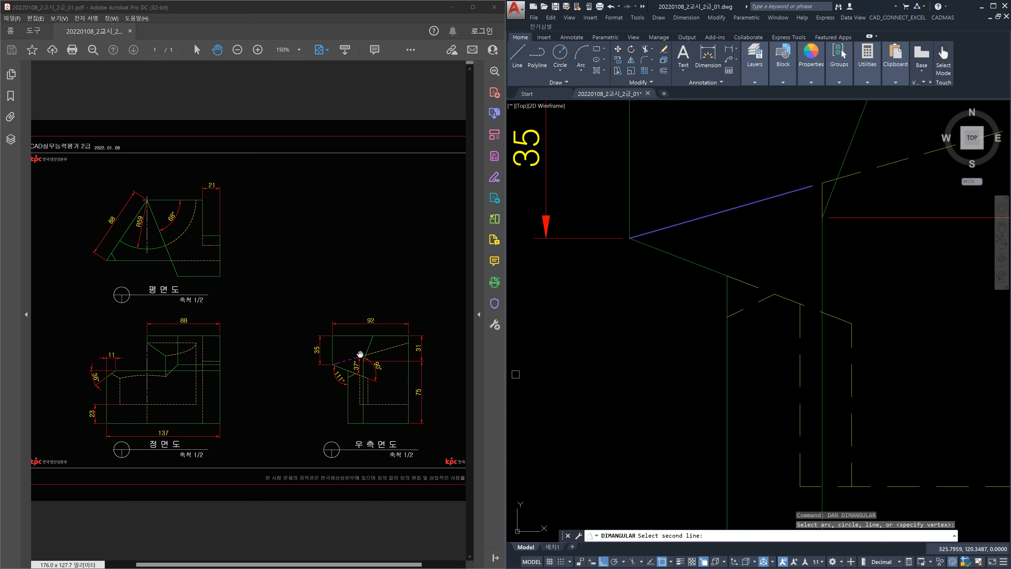
left_click(694, 262)
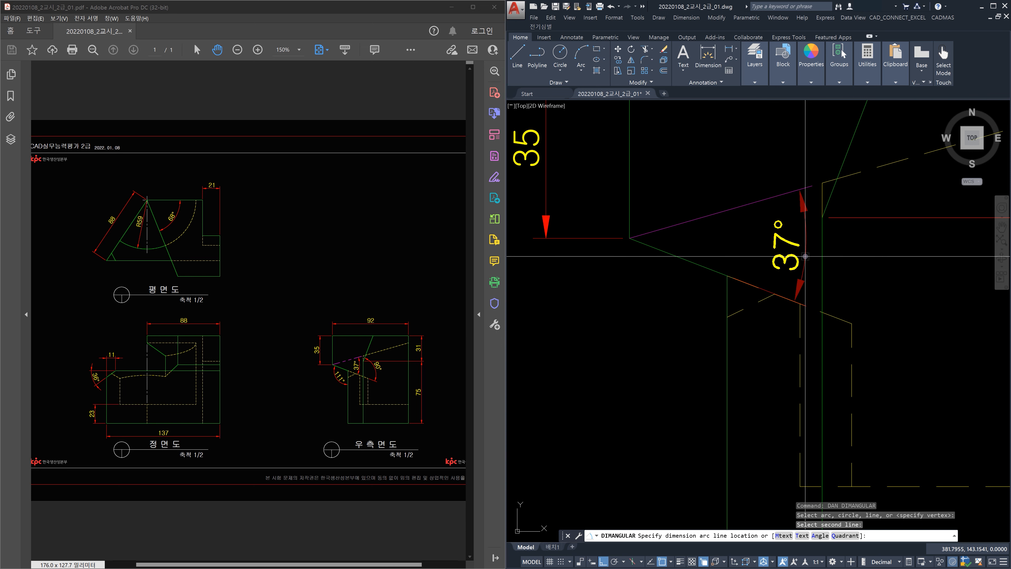
left_click(805, 257)
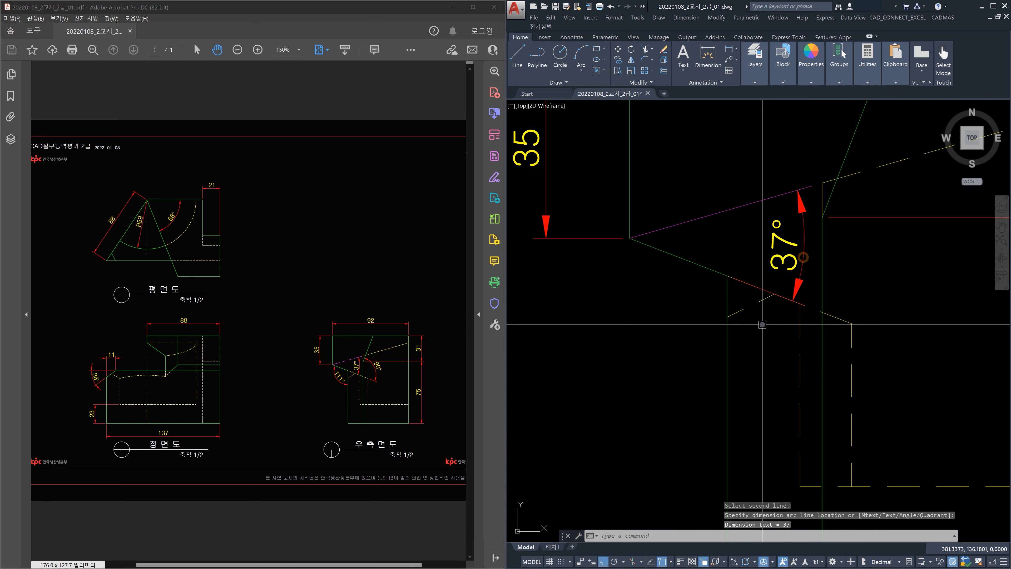
Delete the angular dimension between the purple line and the sloped edge in the side view.
key("Escape")
key("Escape")
key("Escape")
left_click(810, 273)
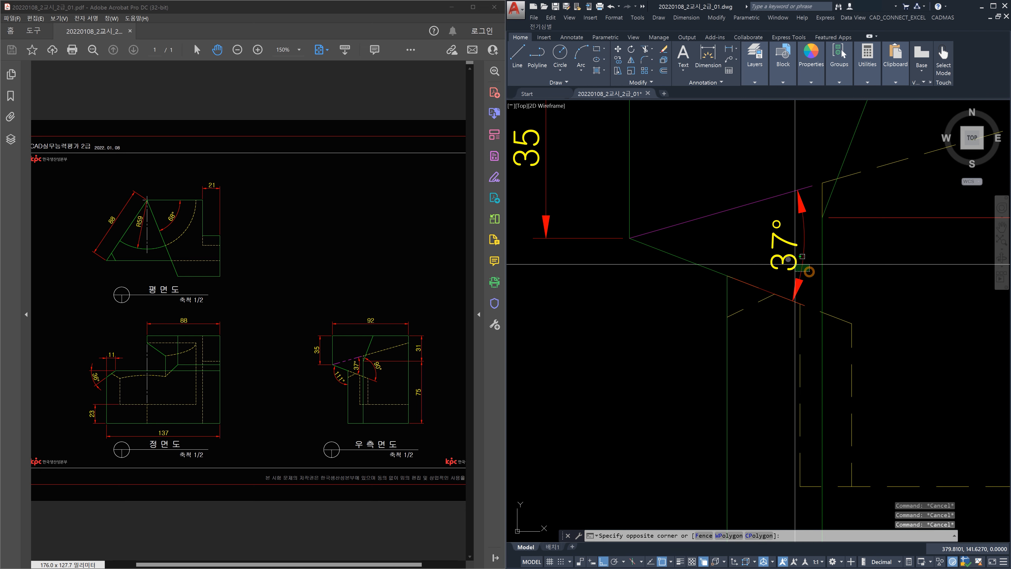
left_click(774, 247)
key("Delete")
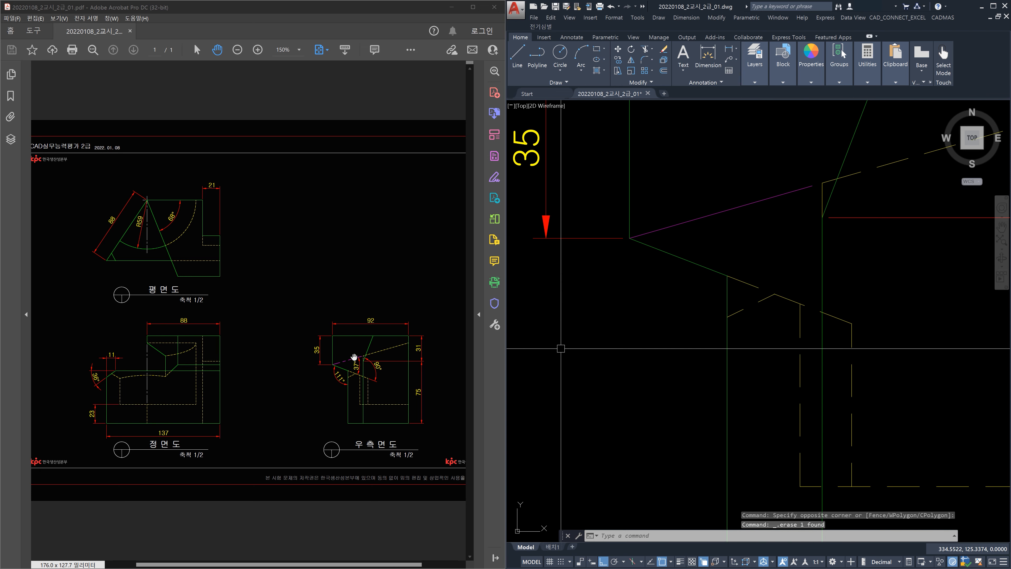
Dimension the angle between the purple line and the dashed continuation of the sloped edge, placing the arc just left of the long vertical line.
scroll(367, 365, "up", 4, "ctrl")
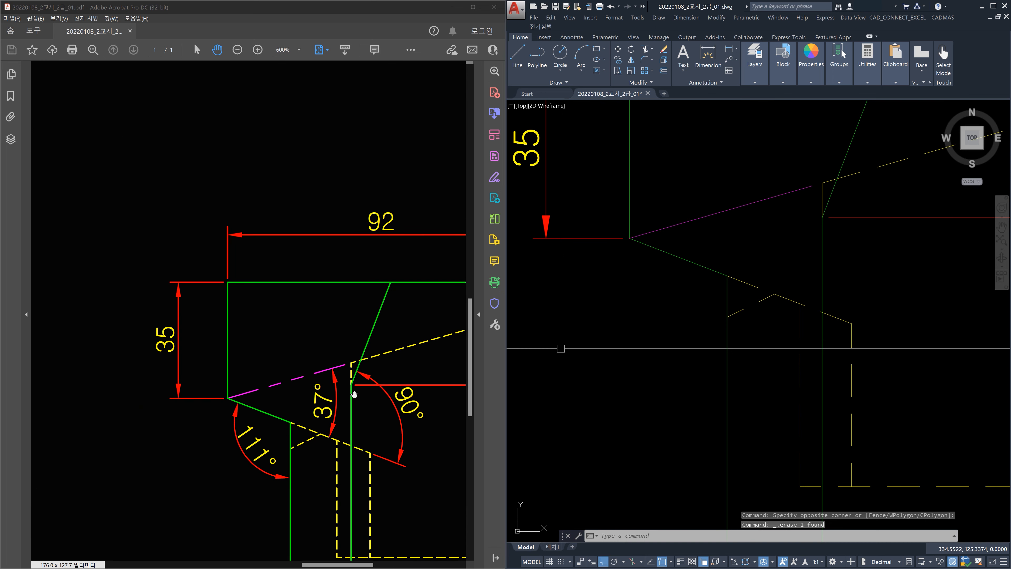
key("Escape")
key("Escape")
key("Escape")
type("da")
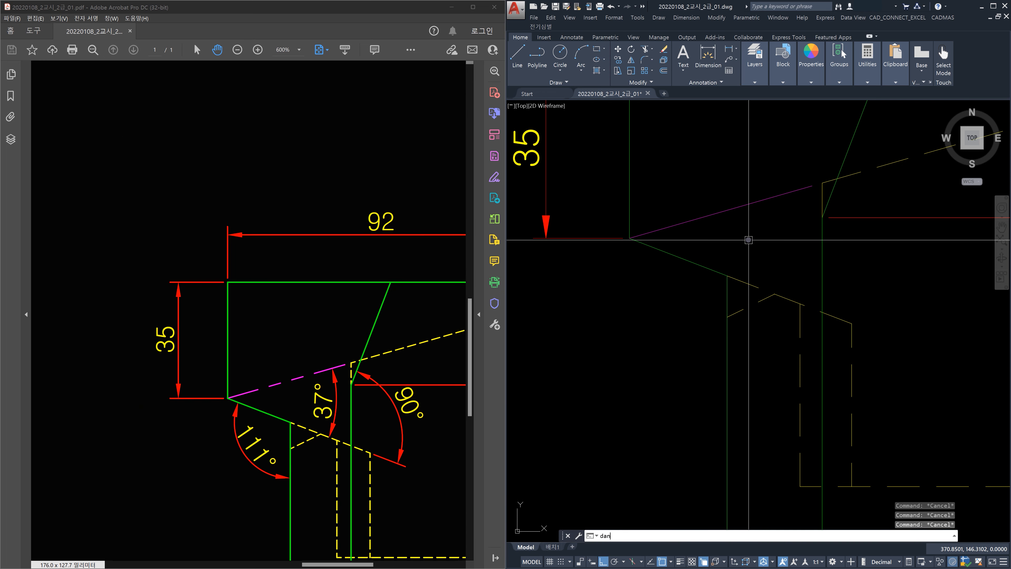
type("n")
key("Return")
left_click(745, 205)
left_click(745, 282)
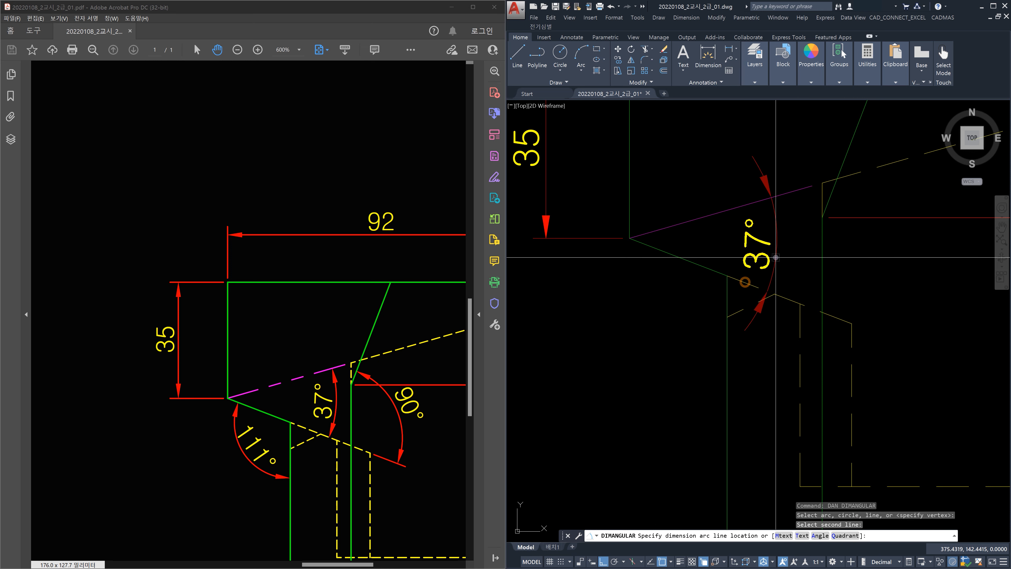
left_click(802, 244)
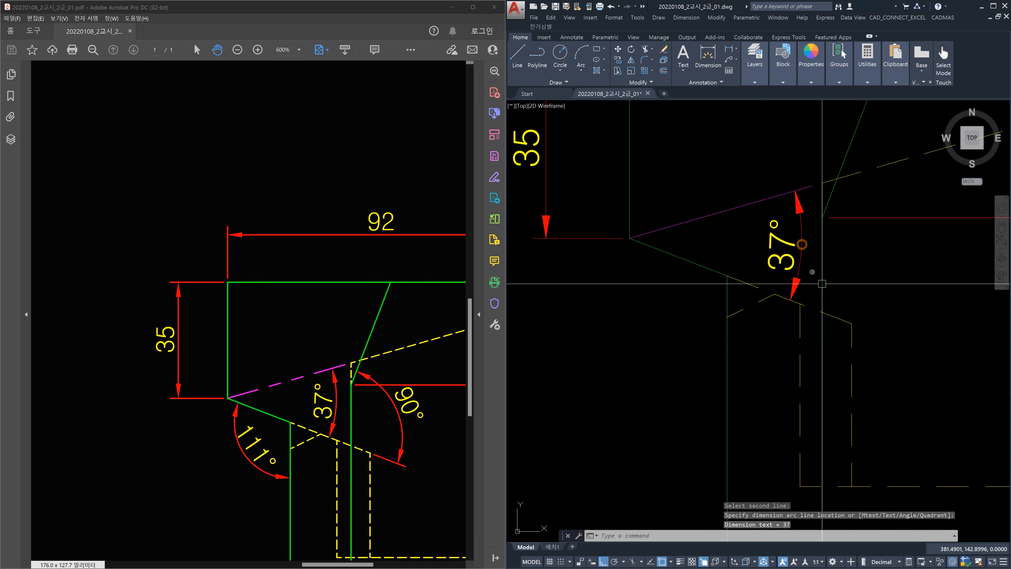
Dimension the angle between the side view's inclined solid line and the sloped dashed line, placing the arc to the right of both.
scroll(870, 258, "down", 2)
middle_click_drag(870, 263, 785, 270)
type("dan")
key("Return")
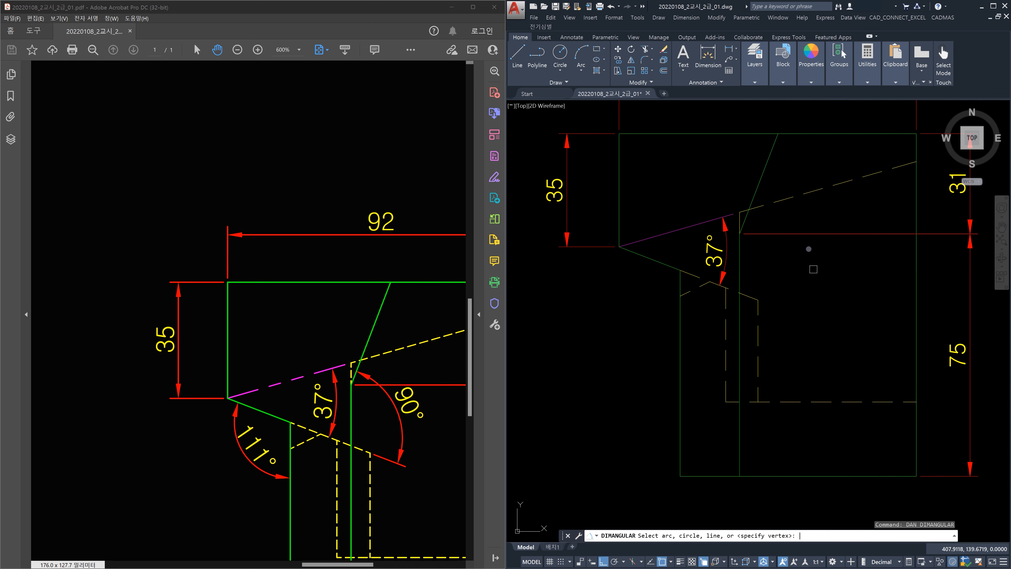
left_click(762, 187)
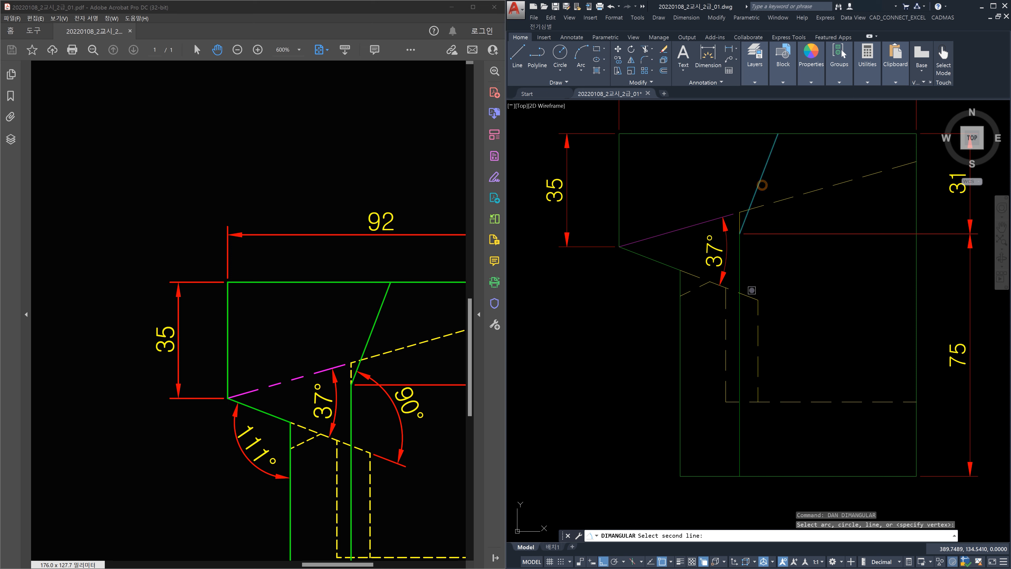
left_click(750, 295)
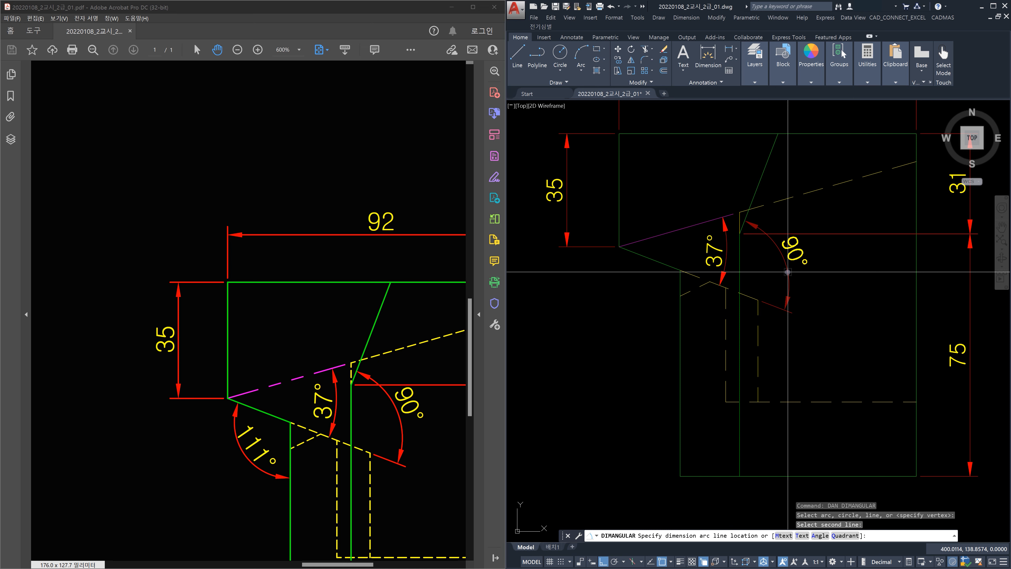
left_click(787, 273)
middle_click_drag(881, 293, 842, 269)
key("Escape")
middle_click_drag(740, 321, 722, 295)
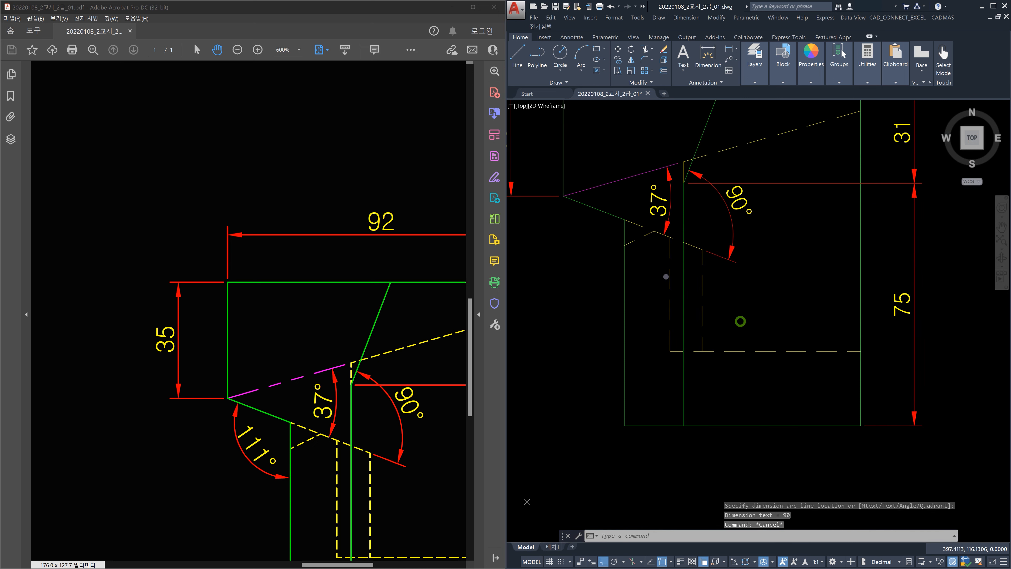
Dimension the angle between the side view's sloped solid edge and the vertical edge below it, placing the arc outside to the left.
key("space")
left_click(601, 215)
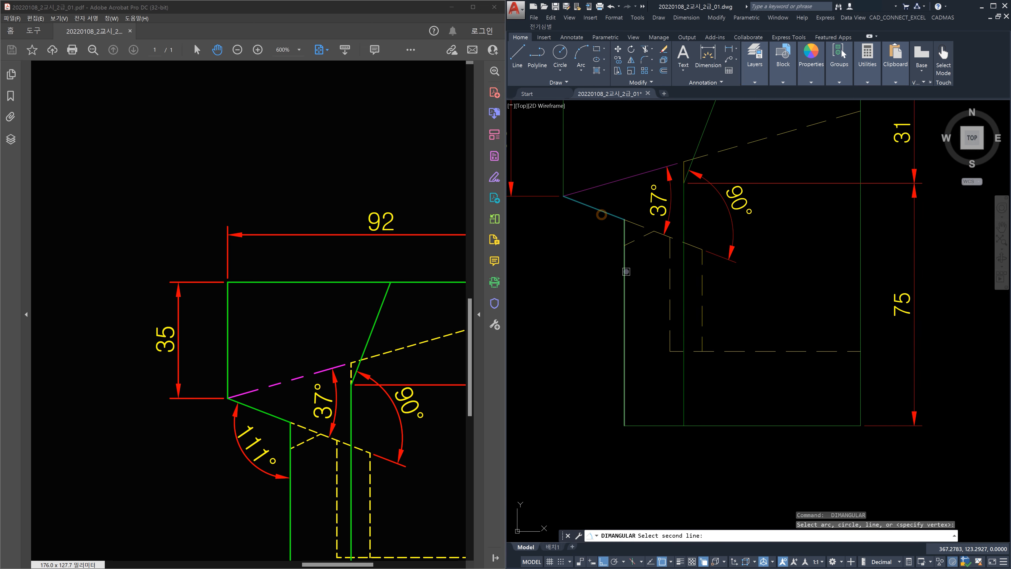
left_click(627, 271)
left_click(590, 262)
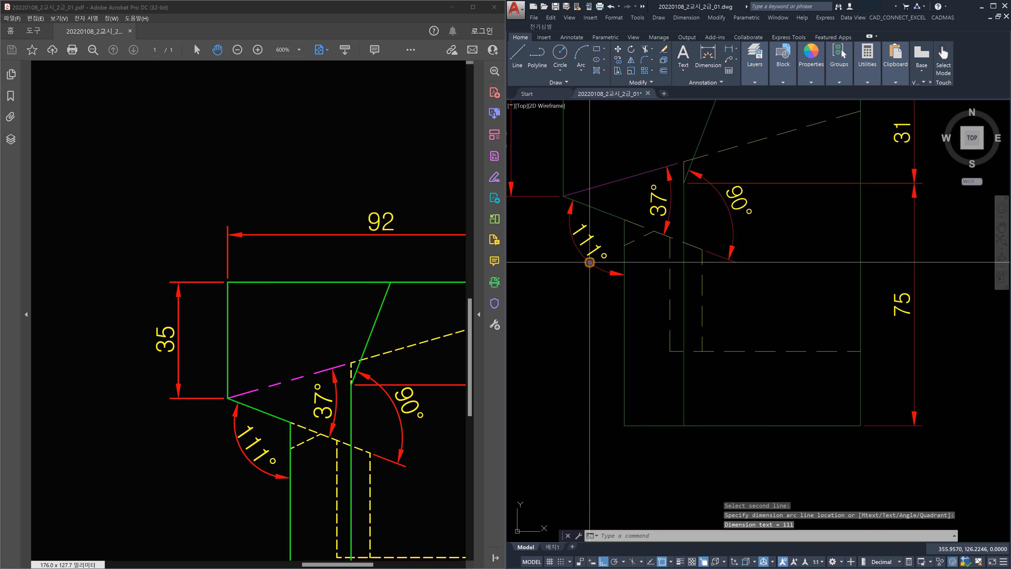
key("Escape")
Compare the side view's dimensions with the reference PDF and locate the top view in both the PDF and the drawing.
scroll(639, 295, "down", 4)
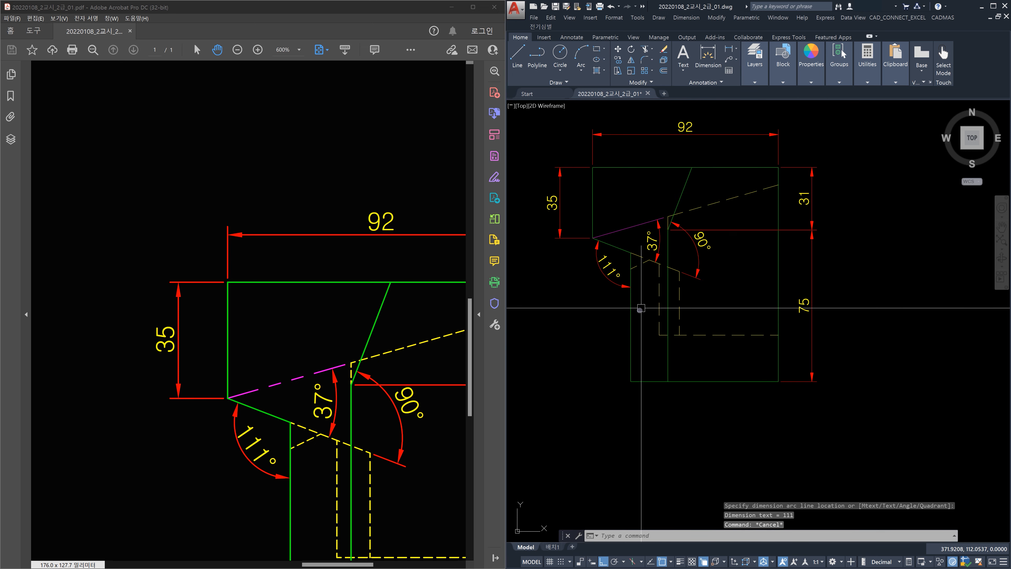
left_click(416, 394)
scroll(415, 421, "down", 2, "ctrl")
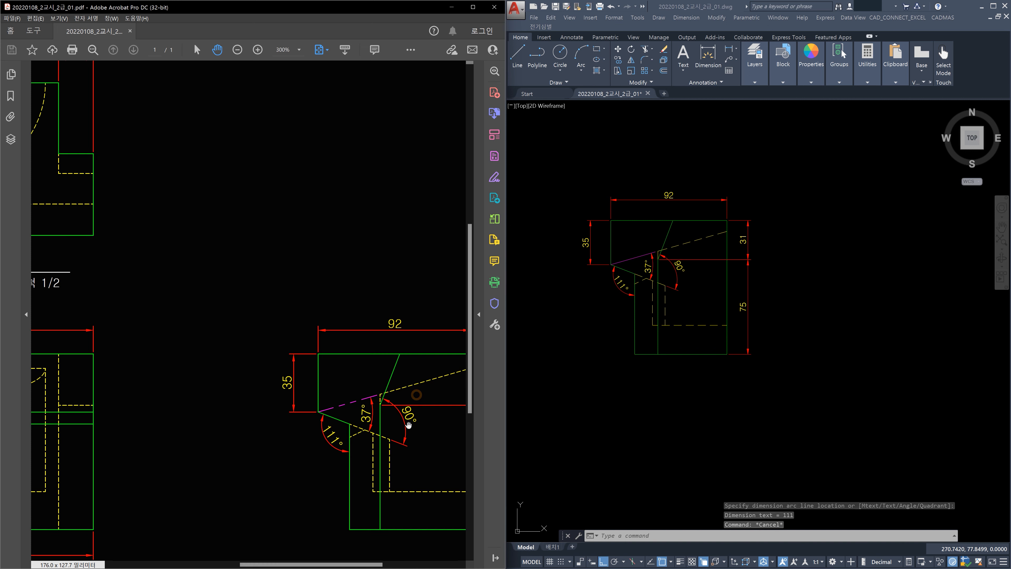
left_click_drag(408, 427, 336, 422)
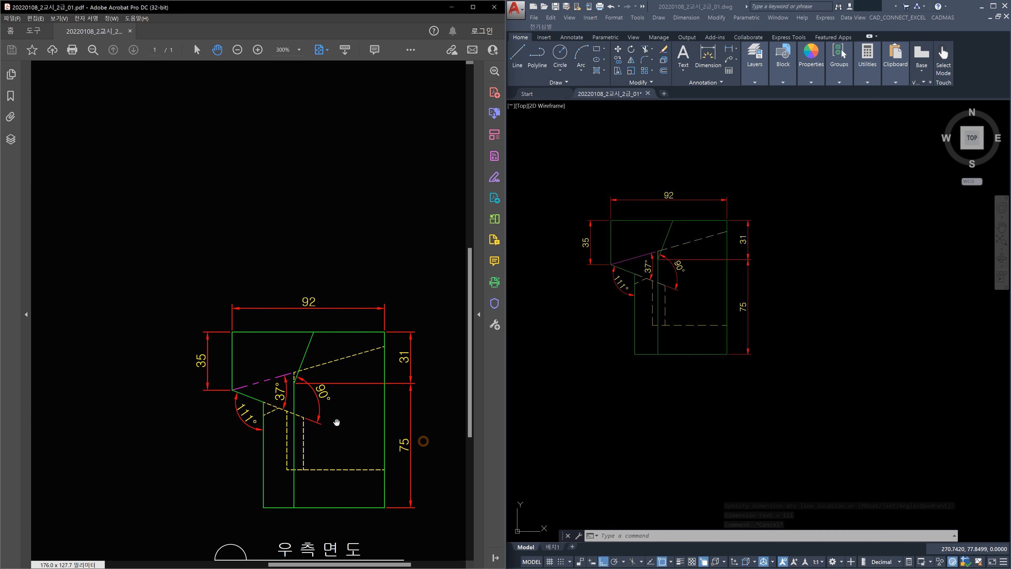
left_click_drag(260, 369, 371, 435)
mouse_move(213, 340)
left_mouse_down()
mouse_move(367, 403)
mouse_move(328, 384)
left_mouse_up()
left_click(580, 394)
mouse_move(584, 265)
middle_mouse_down()
mouse_move(662, 324)
mouse_move(835, 425)
middle_mouse_up()
middle_click_drag(646, 308, 783, 402)
key("Escape")
key("Escape")
key("Escape")
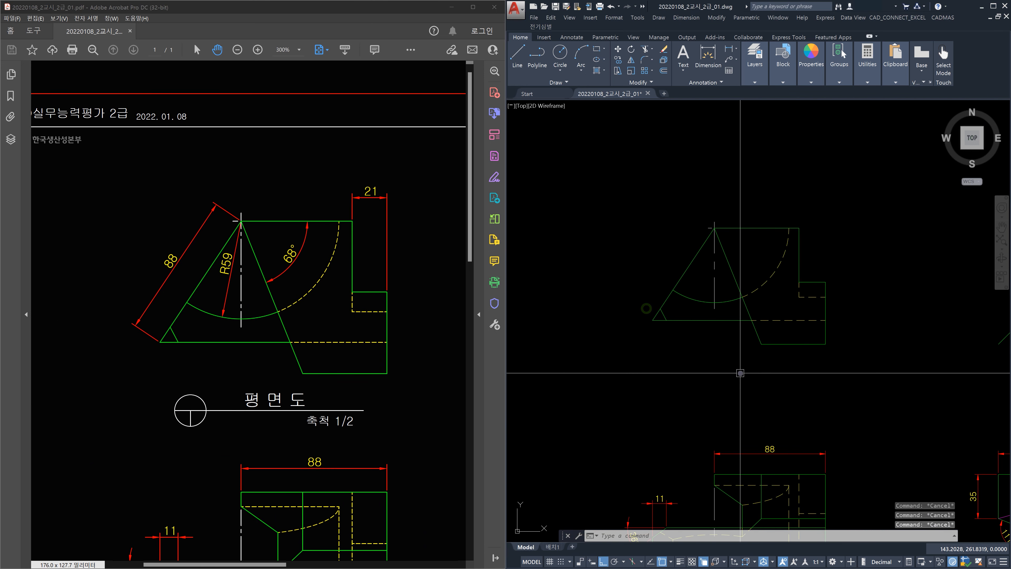
Add an aligned dimension to the long slanted left edge of the top view, placing it outside the outline.
type("d")
key("Return")
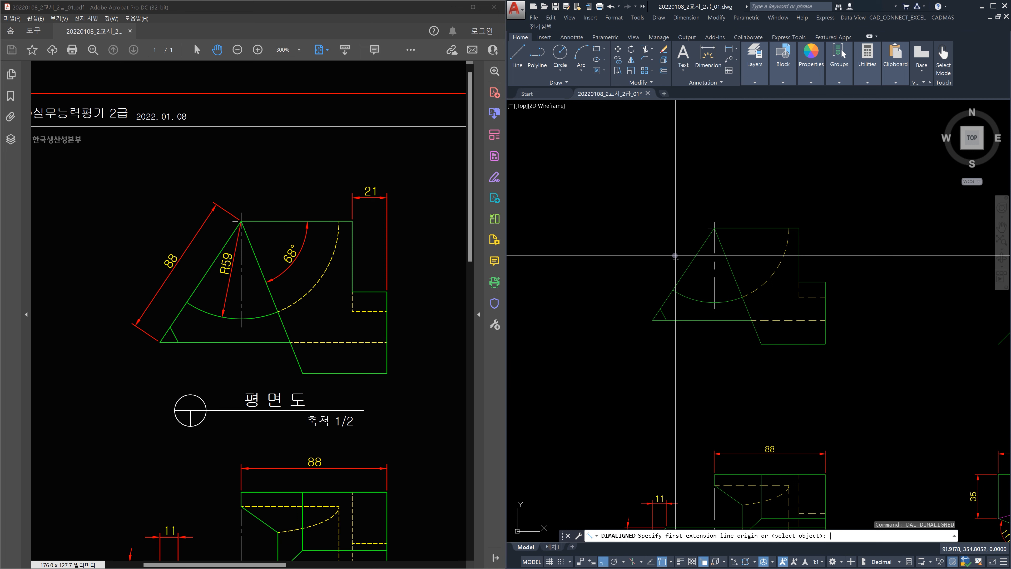
key("Return")
left_click(692, 261)
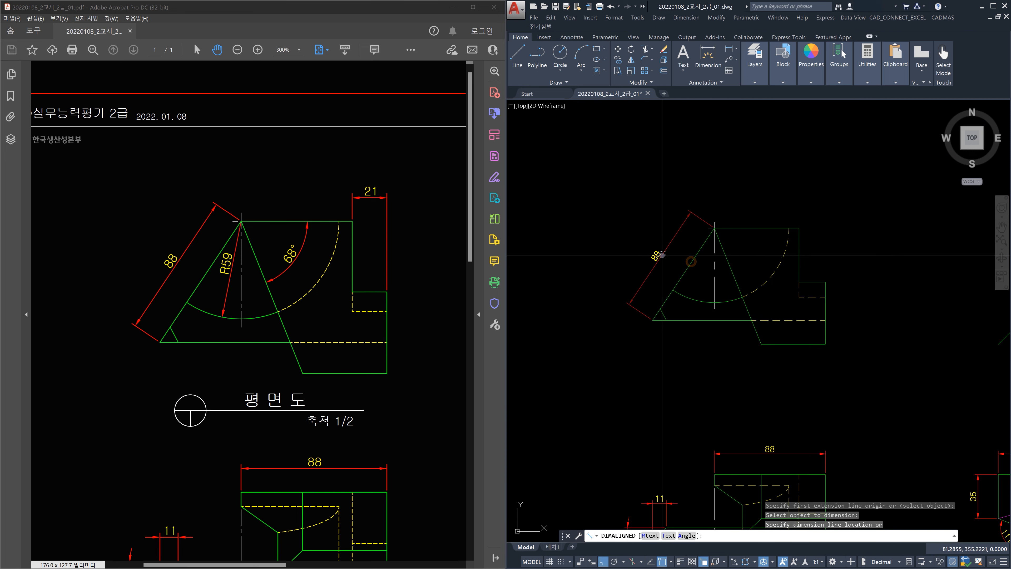
scroll(662, 254, "up", 2)
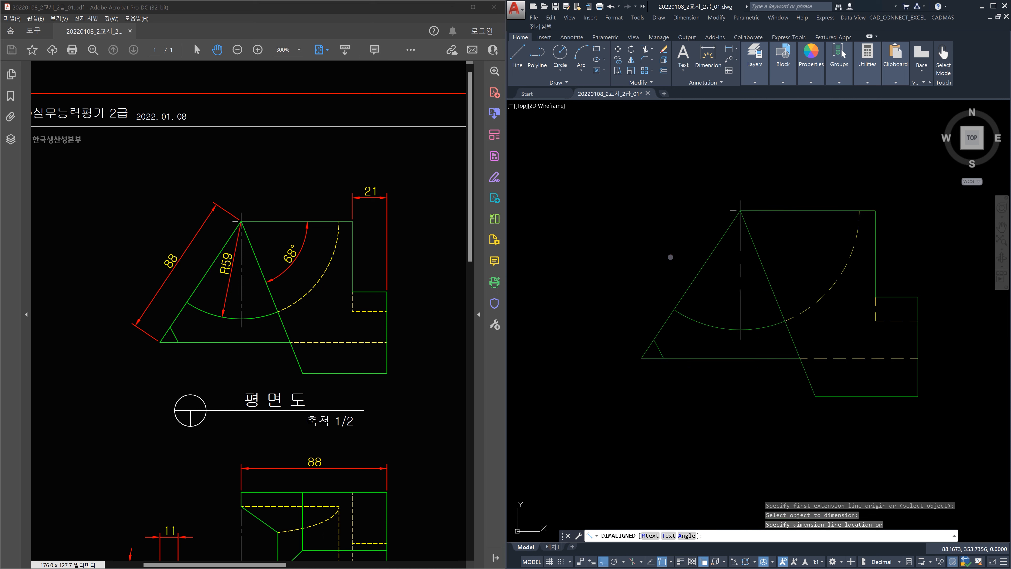
left_click(666, 254)
key("Escape")
key("Escape")
key("Escape")
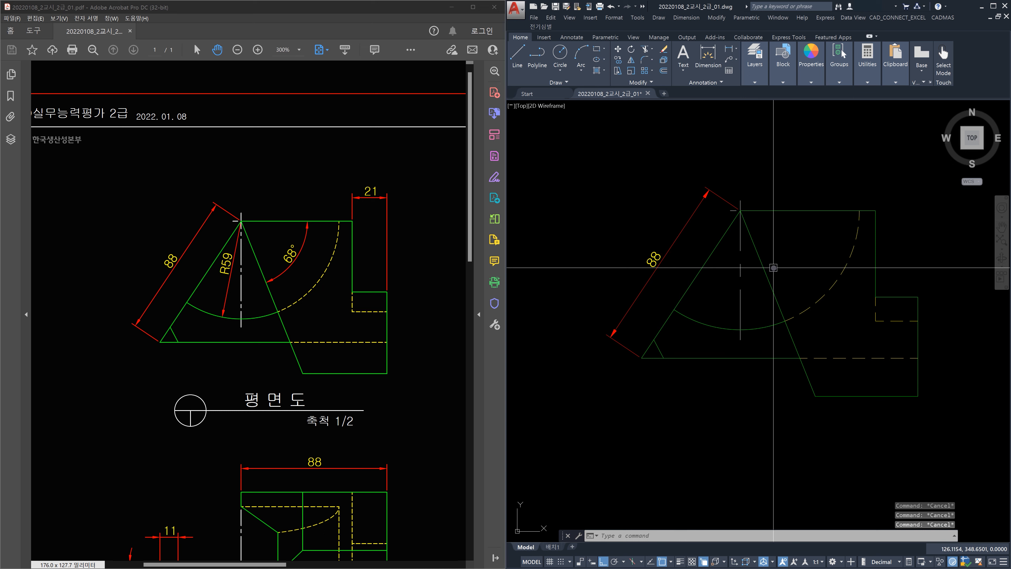
Add a horizontal linear dimension across the stepped right end of the top view, placing it above the outline.
type("dli")
key("Return")
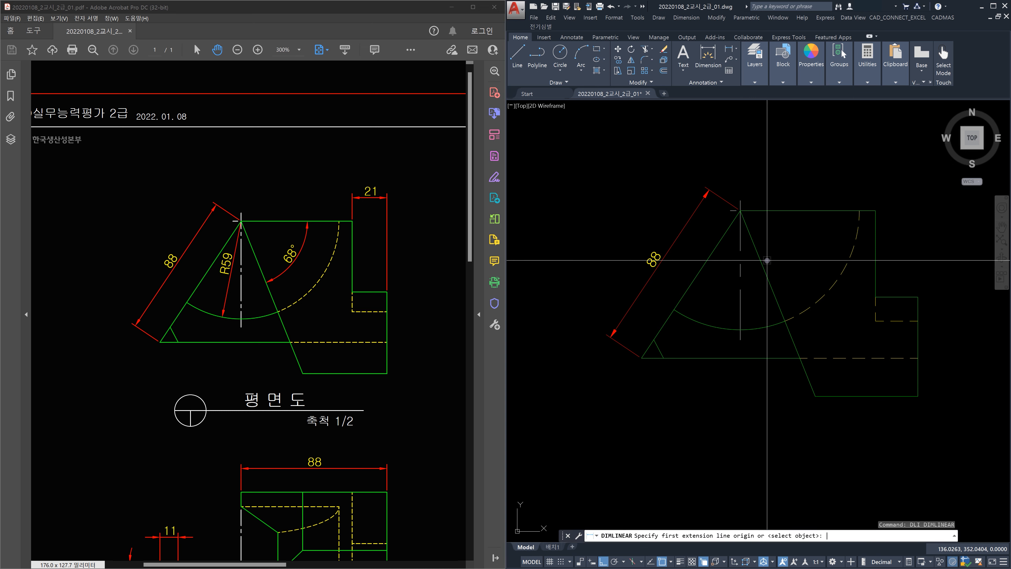
left_click(918, 297)
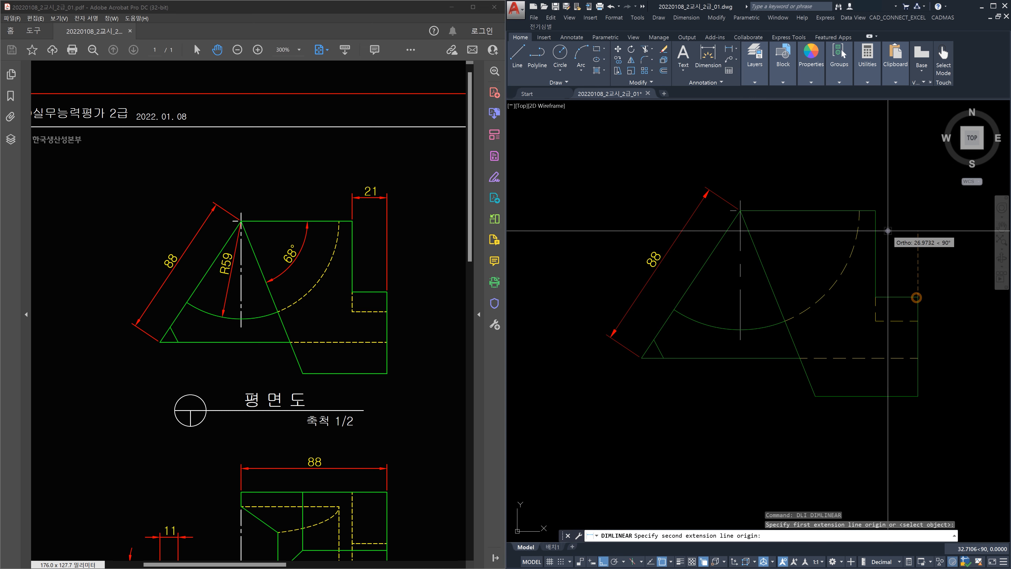
left_click(873, 210)
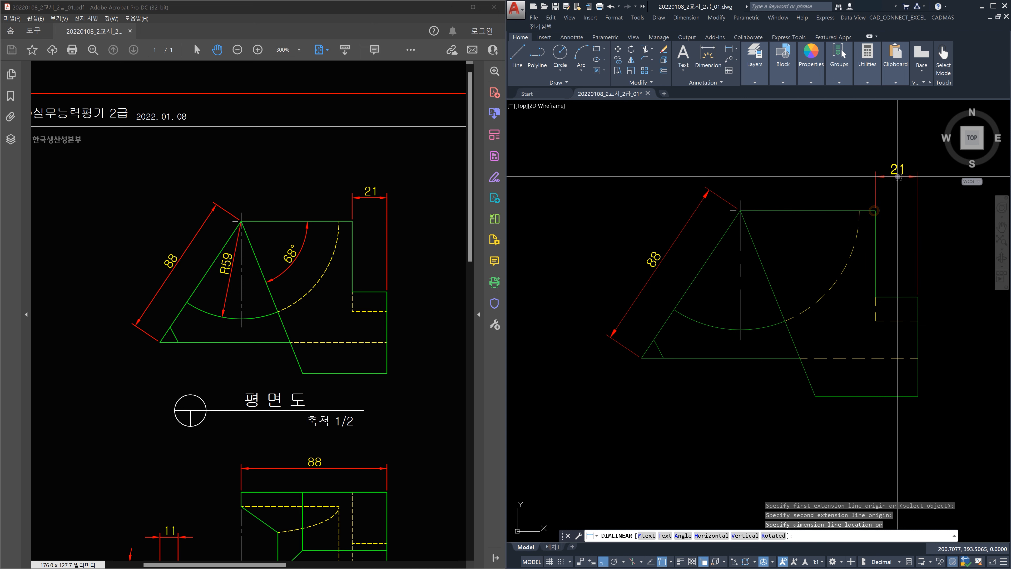
left_click(898, 181)
key("Escape")
key("Escape")
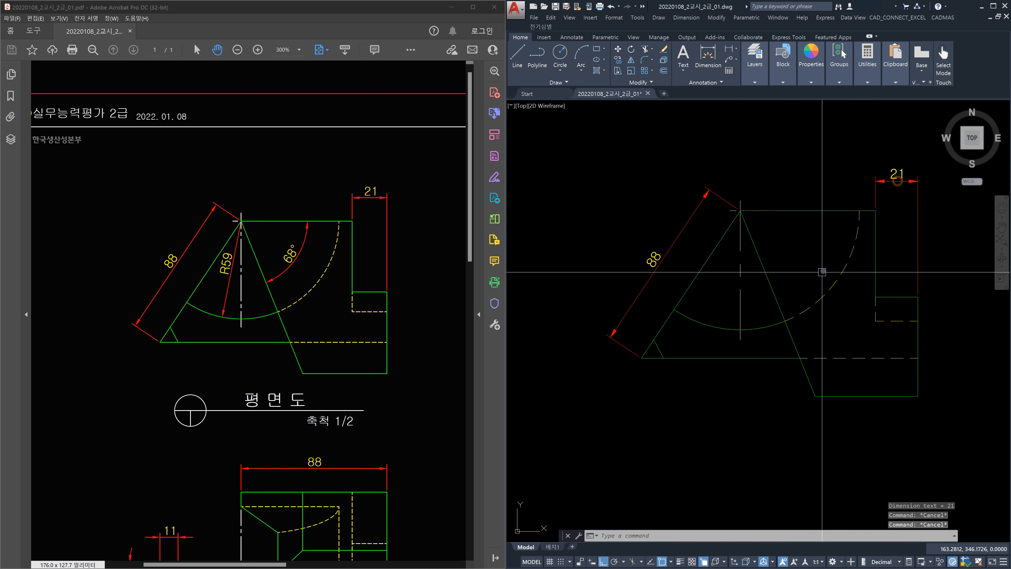
Add a radius dimension to the solid arc in the top view, keeping its text between the slanted edge and the centerline.
type("d")
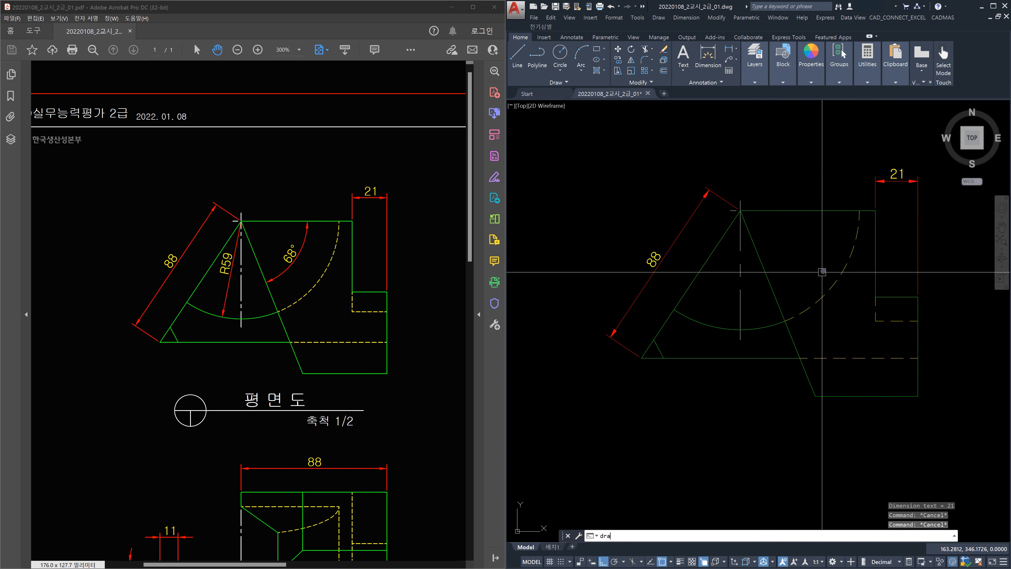
type("ra")
key("Return")
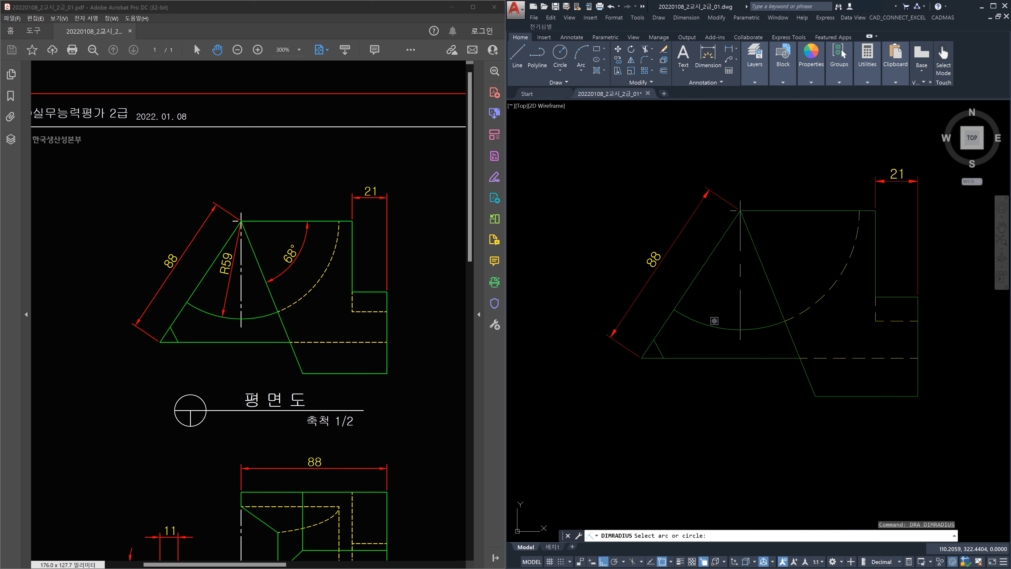
left_click(713, 323)
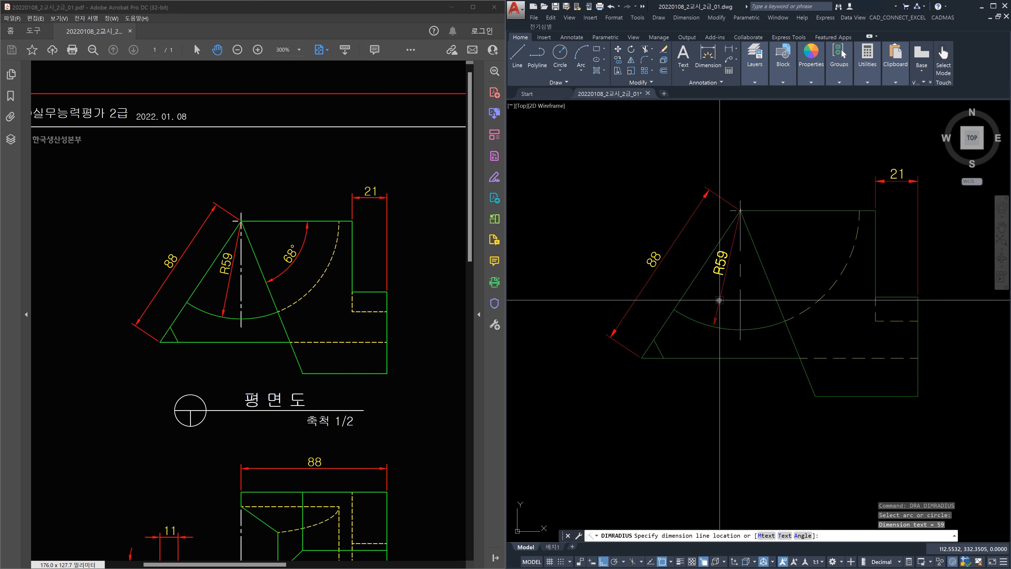
key("Escape")
Dimension the angle between the top view's upper horizontal edge and the inclined line from the apex, placing the arc inside the dashed arc.
middle_click_drag(782, 285, 744, 292)
type("dan")
key("Return")
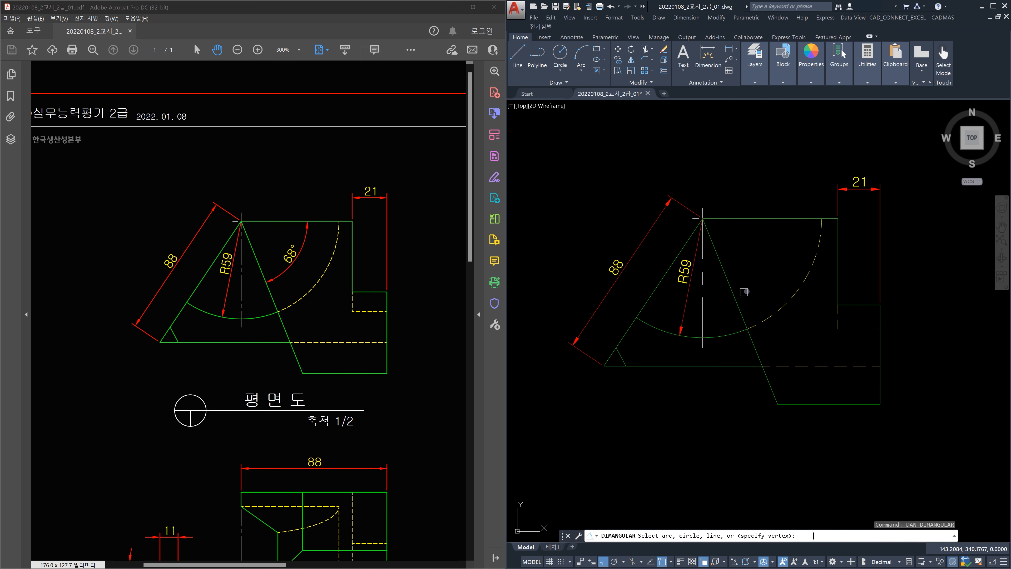
left_click(750, 218)
left_click(733, 271)
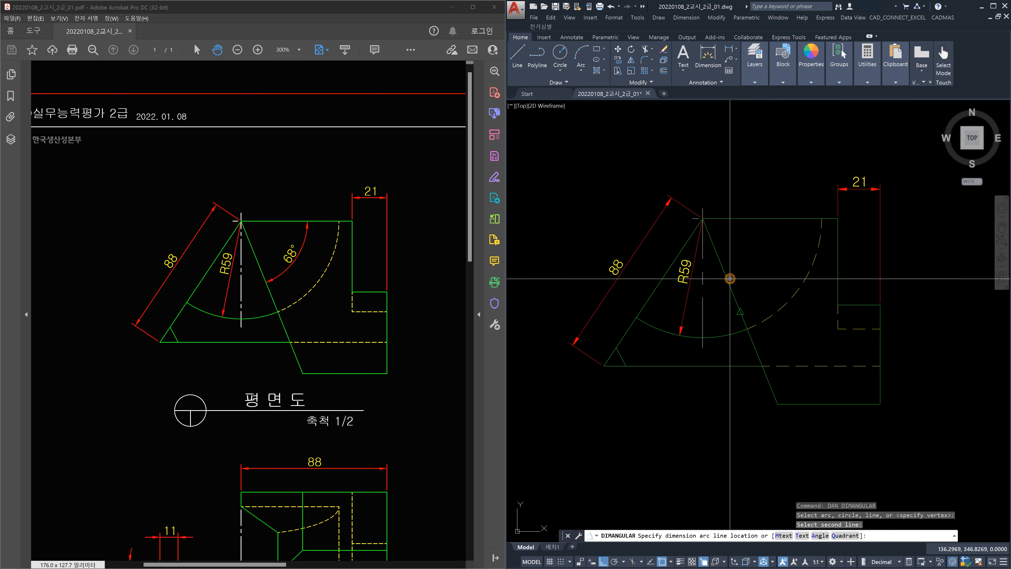
left_click(761, 272)
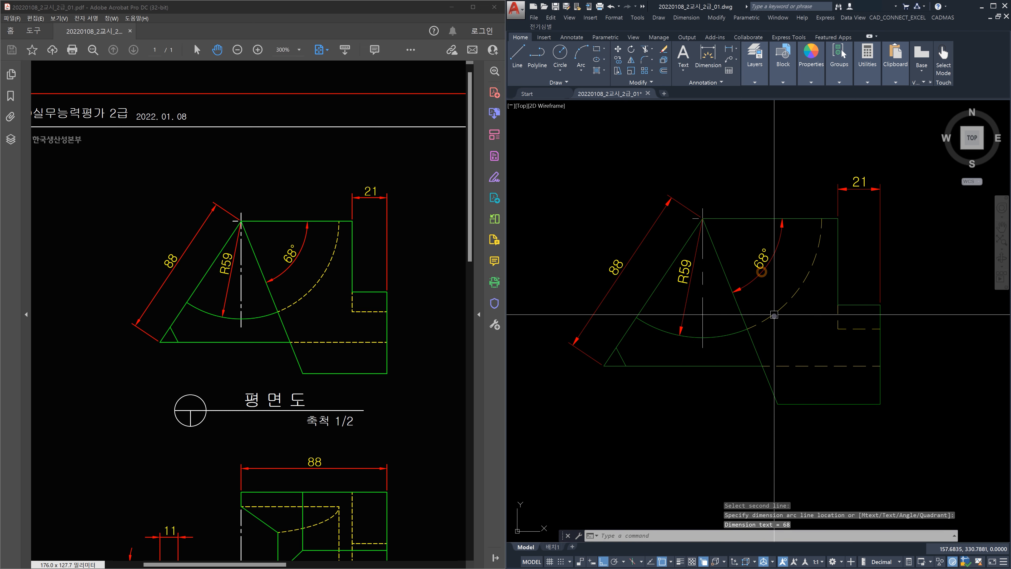
Compare all three dimensioned views with the full reference sheet in the PDF.
scroll(804, 305, "down", 2)
scroll(816, 313, "down", 2)
scroll(829, 343, "down", 2)
middle_click_drag(829, 343, 706, 286)
scroll(706, 286, "up", 2)
scroll(378, 414, "down", 4, "ctrl")
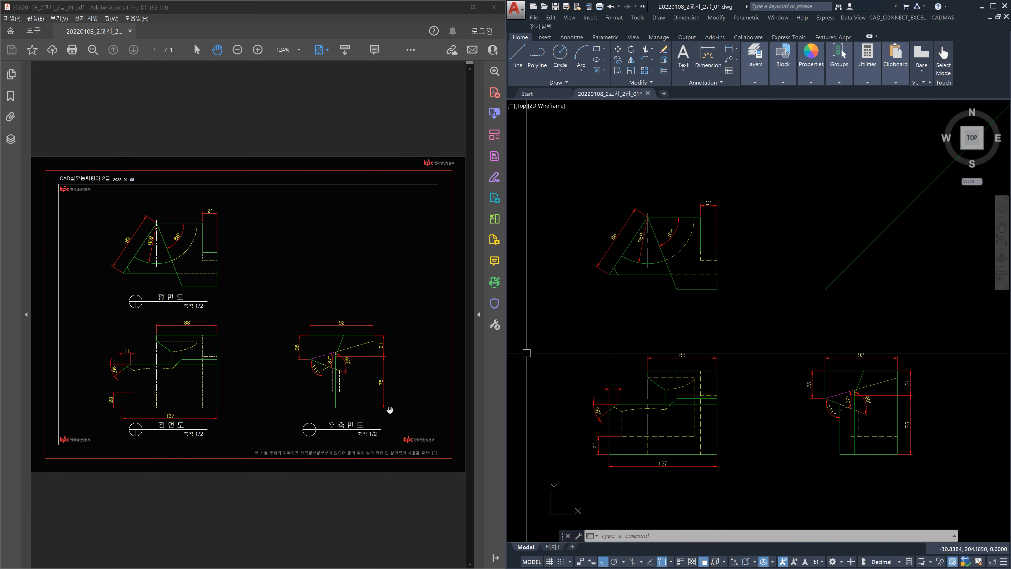
scroll(389, 410, "up", 1, "ctrl")
left_click_drag(265, 343, 330, 344)
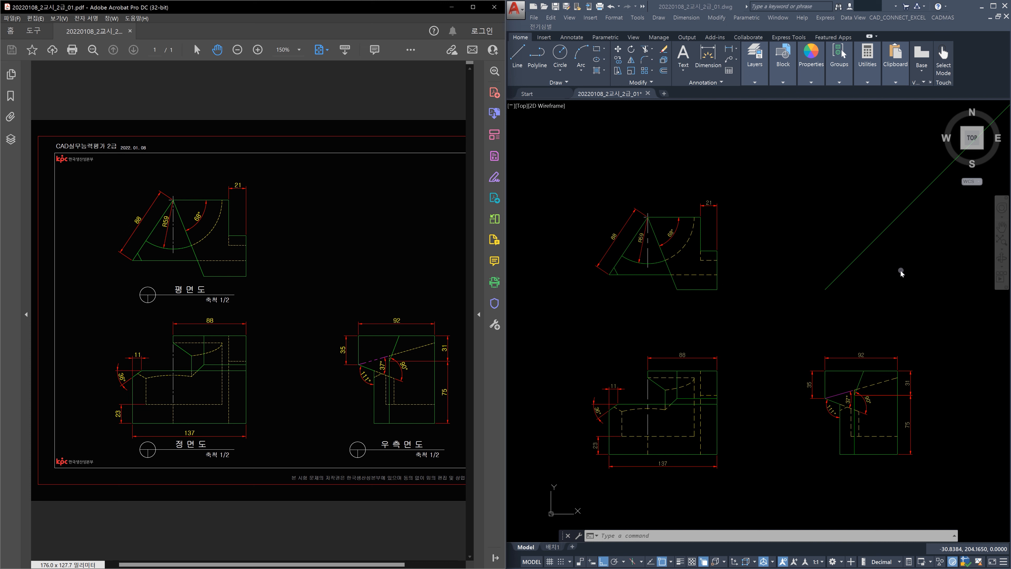
Delete the diagonal construction line above the side view.
left_click(836, 273)
left_click(880, 284)
left_click(850, 246)
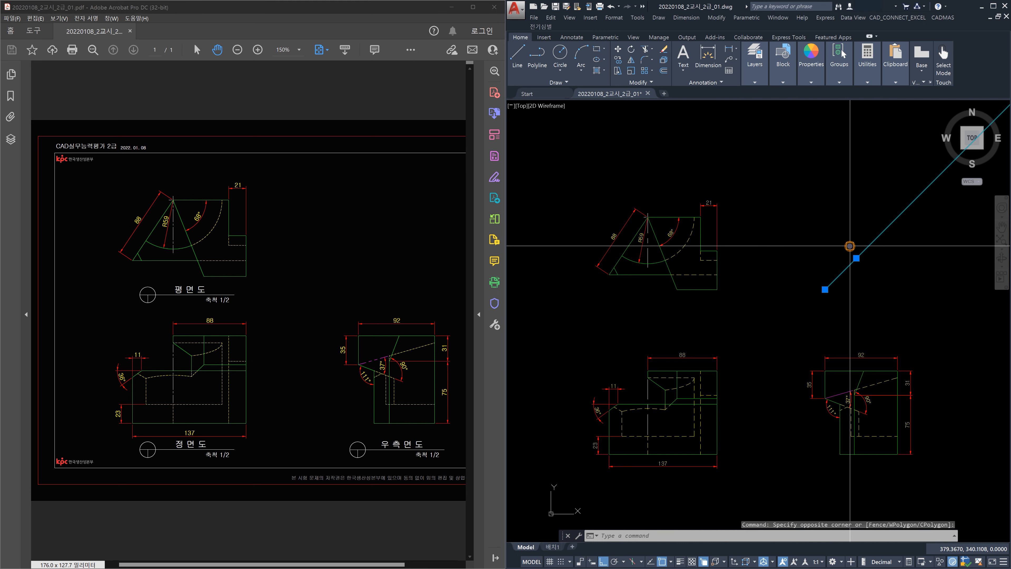
key("Delete")
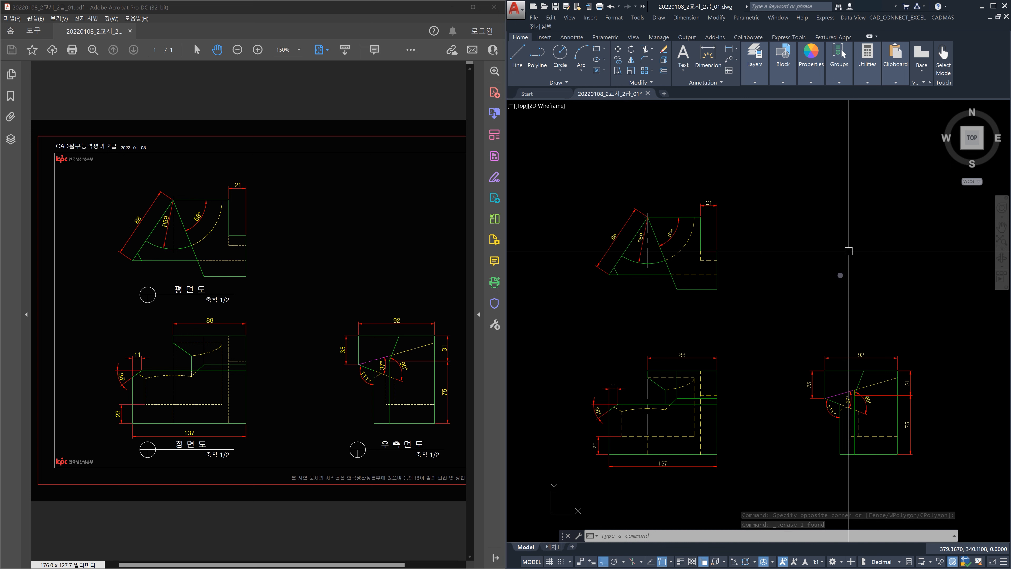
Switch to the 배치1 layout and set its paper space limits from 0,0 to 297,210.
middle_click_drag(755, 363, 781, 340)
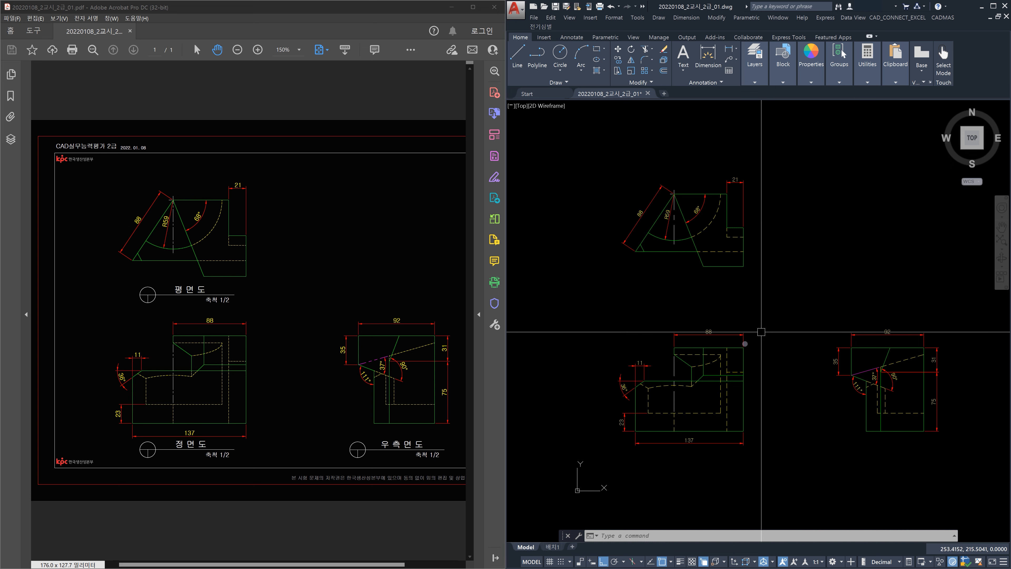
left_click(554, 547)
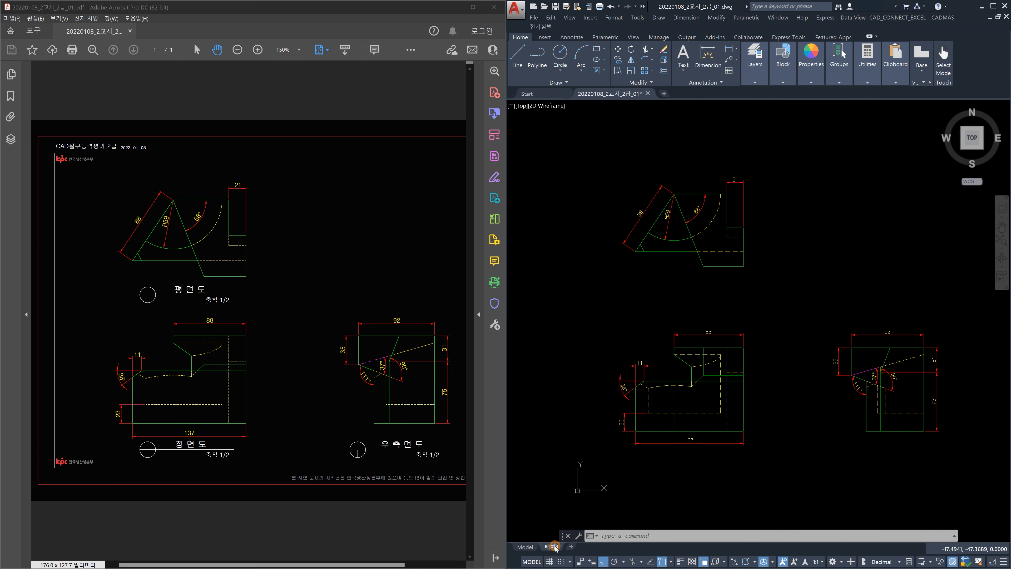
key("Escape")
key("Escape")
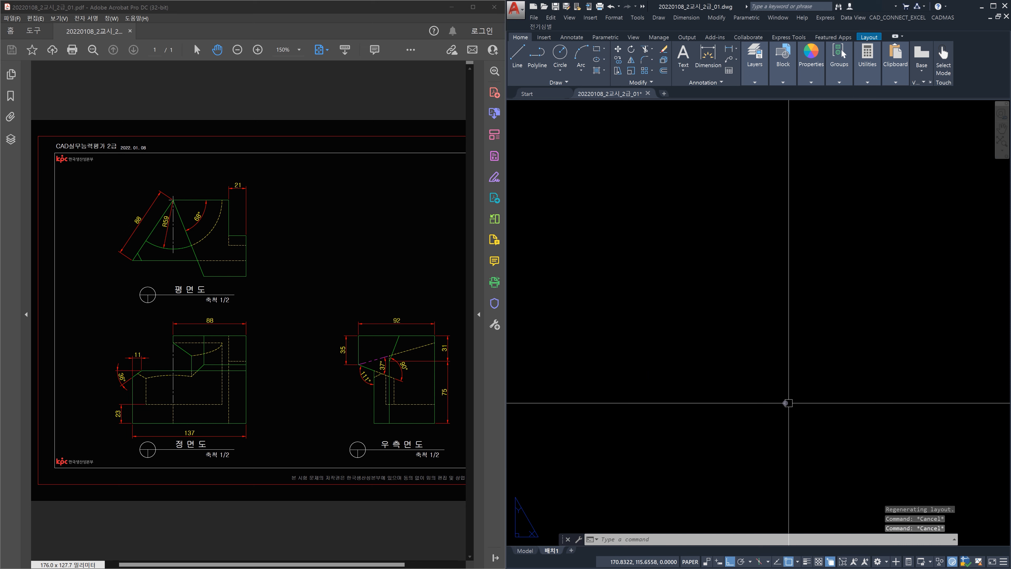
type("limi")
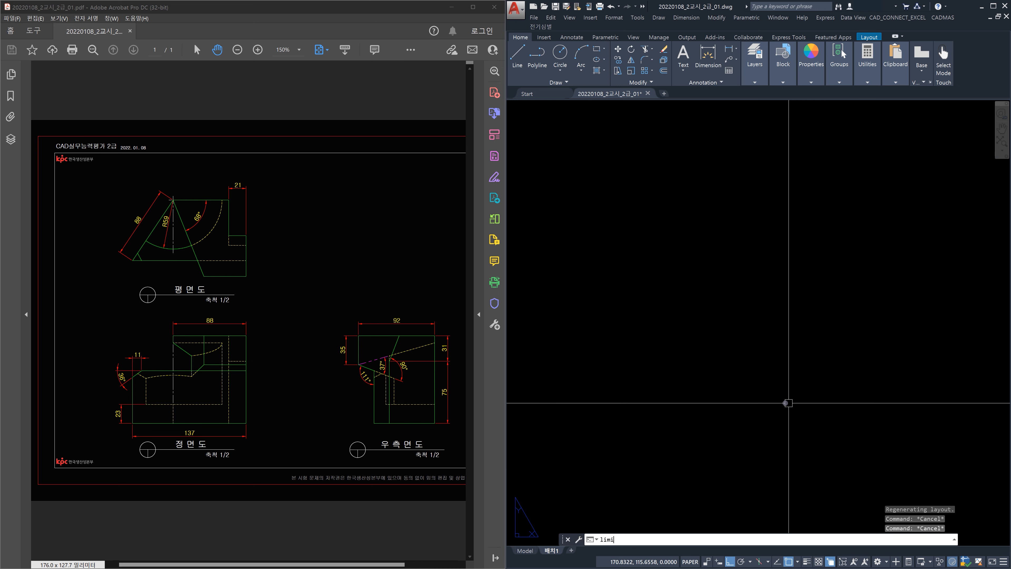
type("ts")
key("Return")
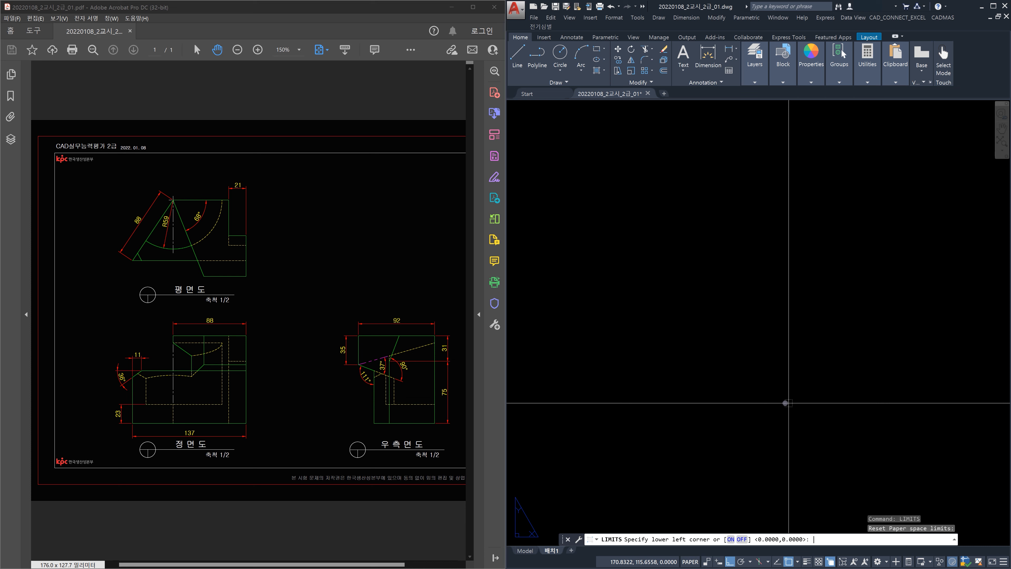
key("Return")
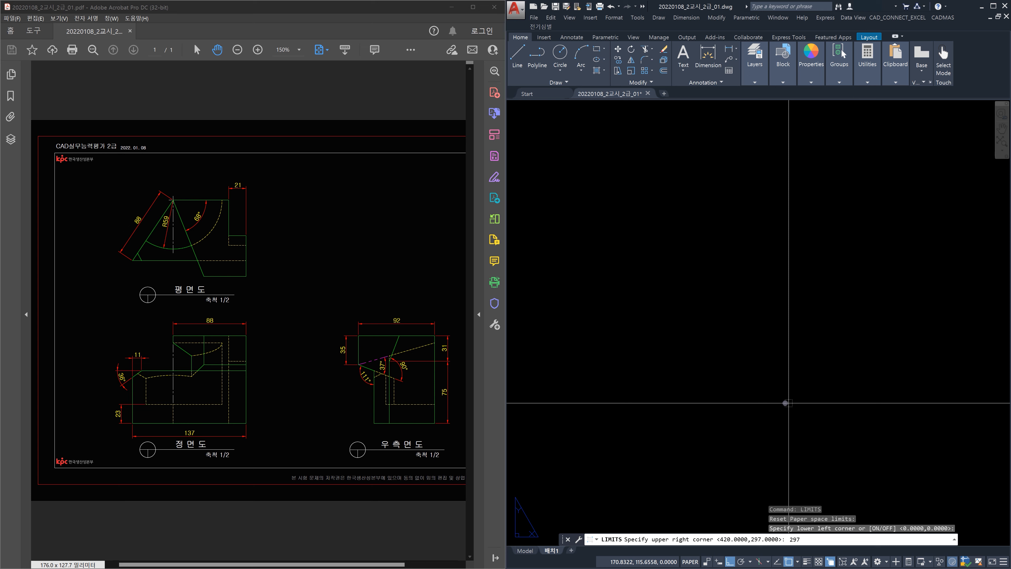
key("Return")
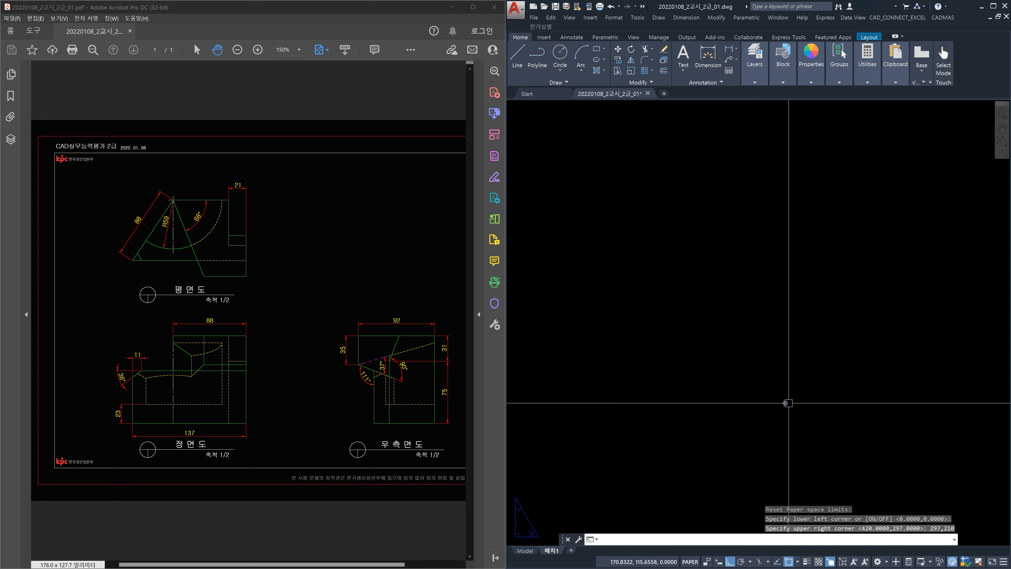
Draw a rectangle in the layout from 0,0 to 297,210 as the sheet border.
type("rec")
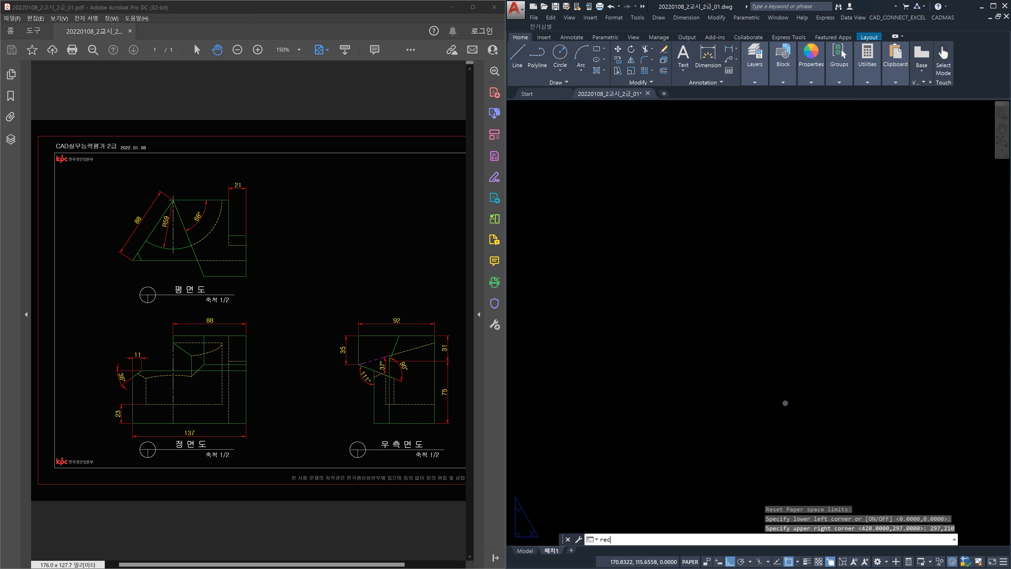
key("Return")
type("0,0")
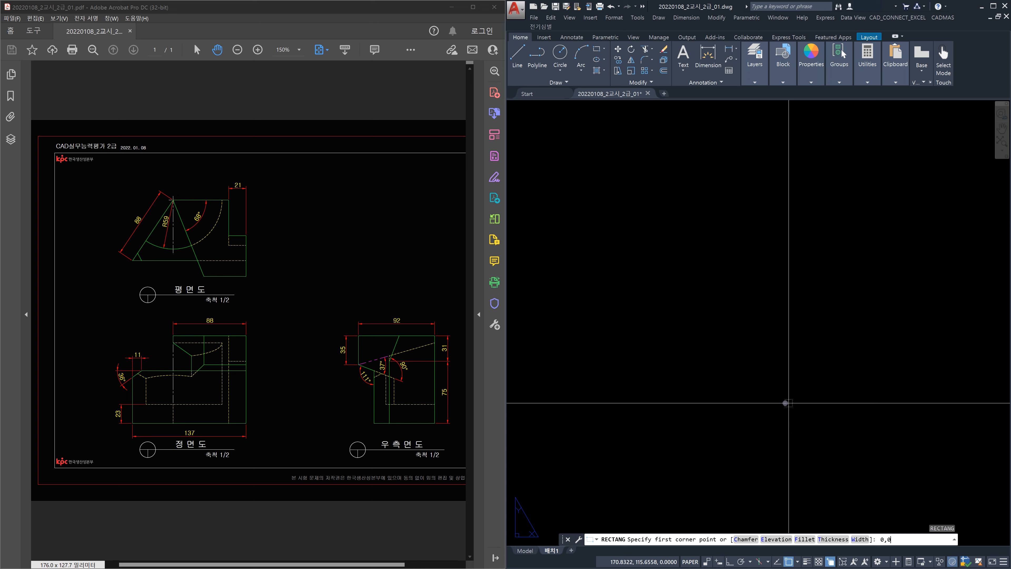
key("Return")
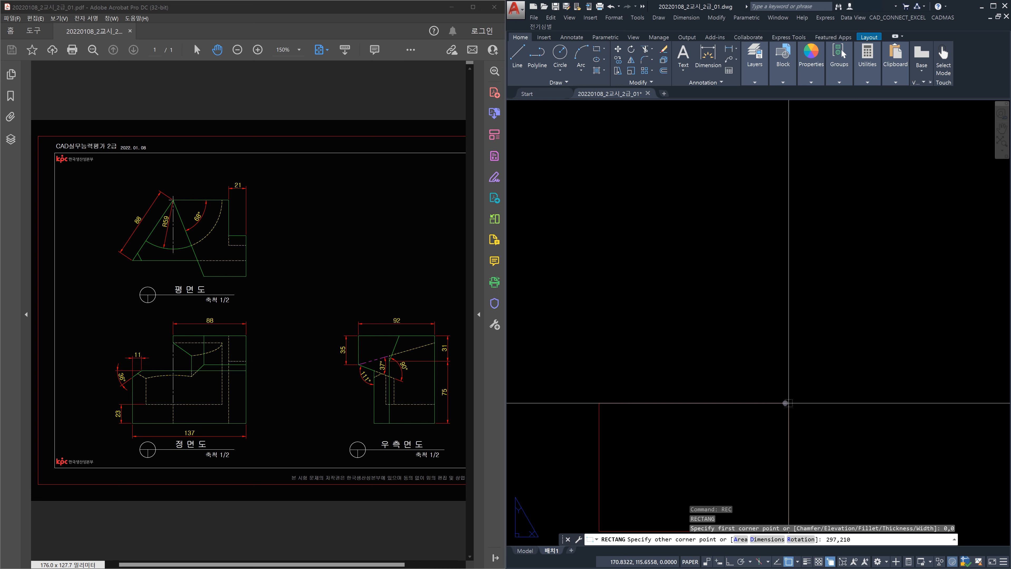
key("Return")
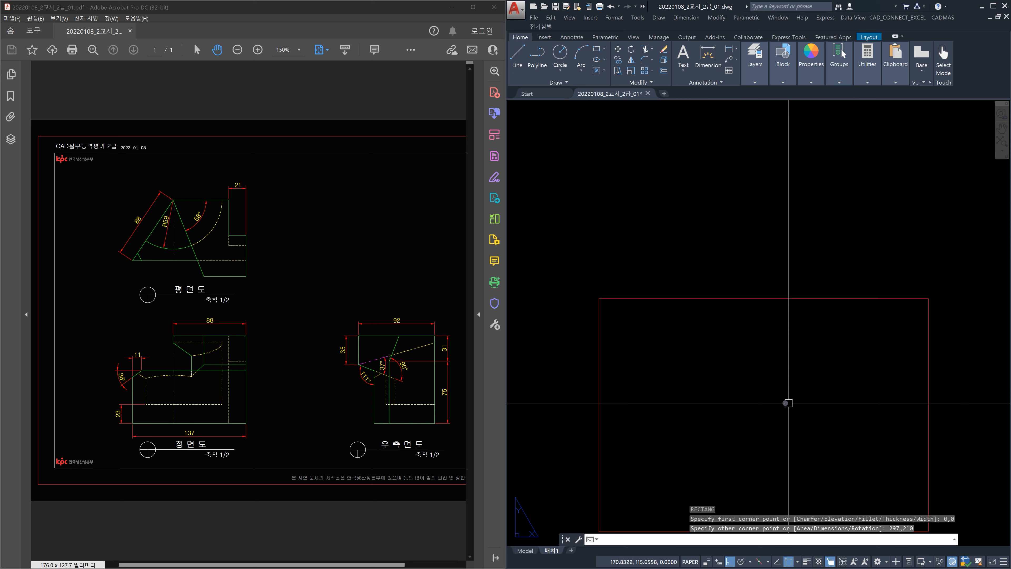
Offset the sheet border rectangle 10 inward and delete the original outer rectangle.
key("Escape")
key("Escape")
key("Escape")
middle_click_drag(825, 400, 816, 349)
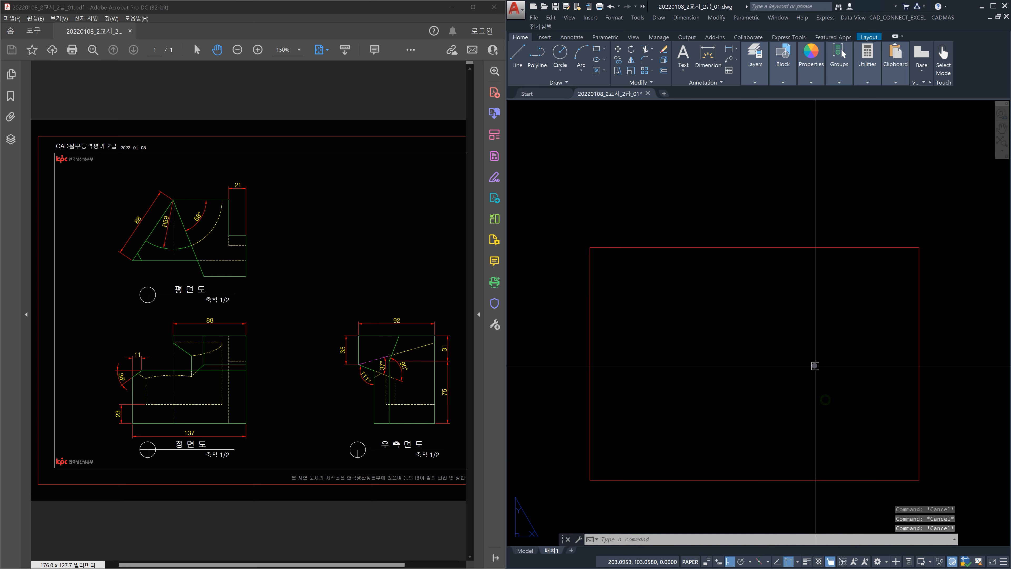
type("o")
key("Return")
type("10")
key("Return")
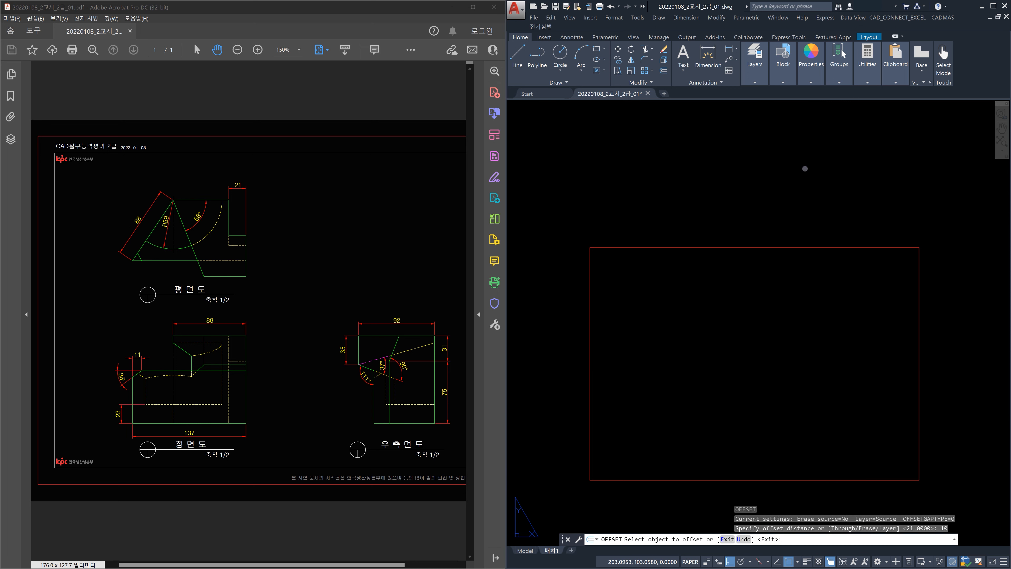
left_click(808, 247)
left_click(795, 310)
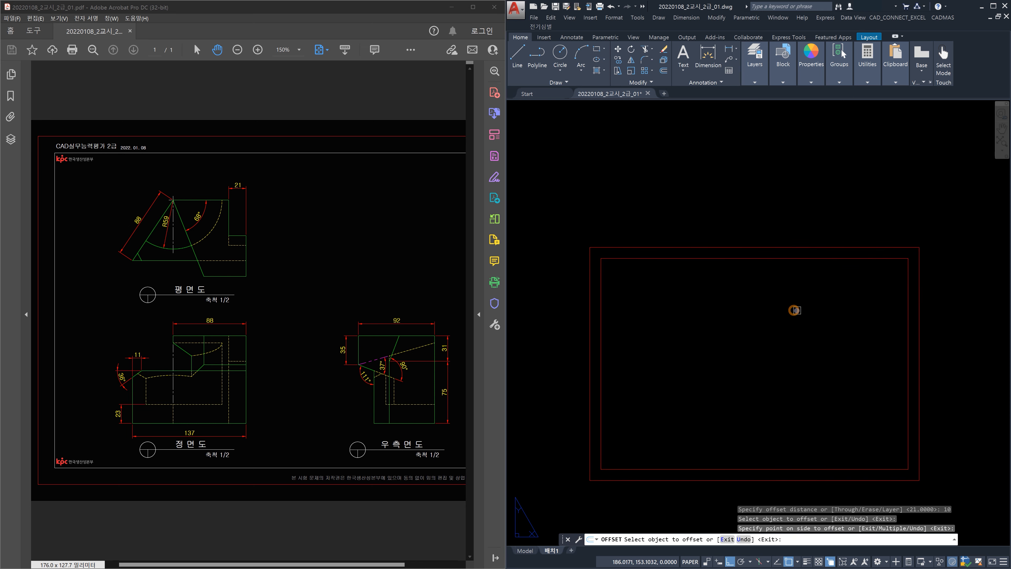
key("Escape")
key("Escape")
left_click(918, 303)
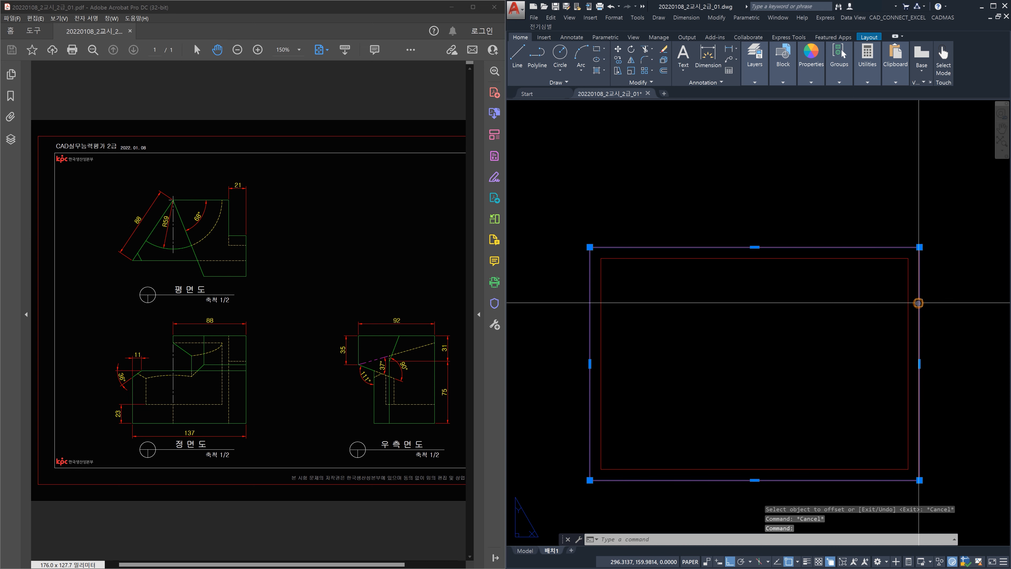
key("Delete")
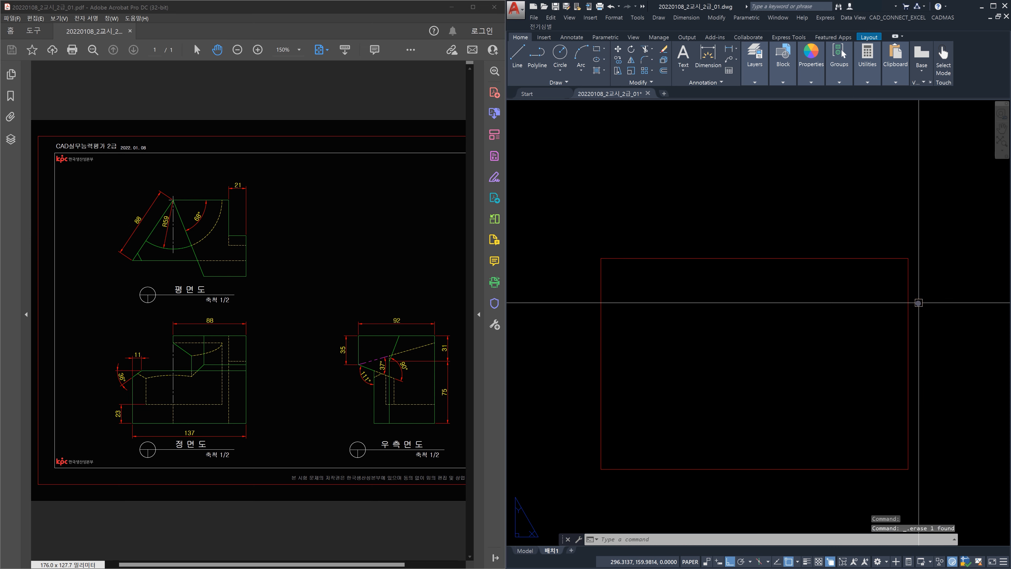
Move the inner border rectangle to layer 0.
left_click(928, 318)
left_click(845, 305)
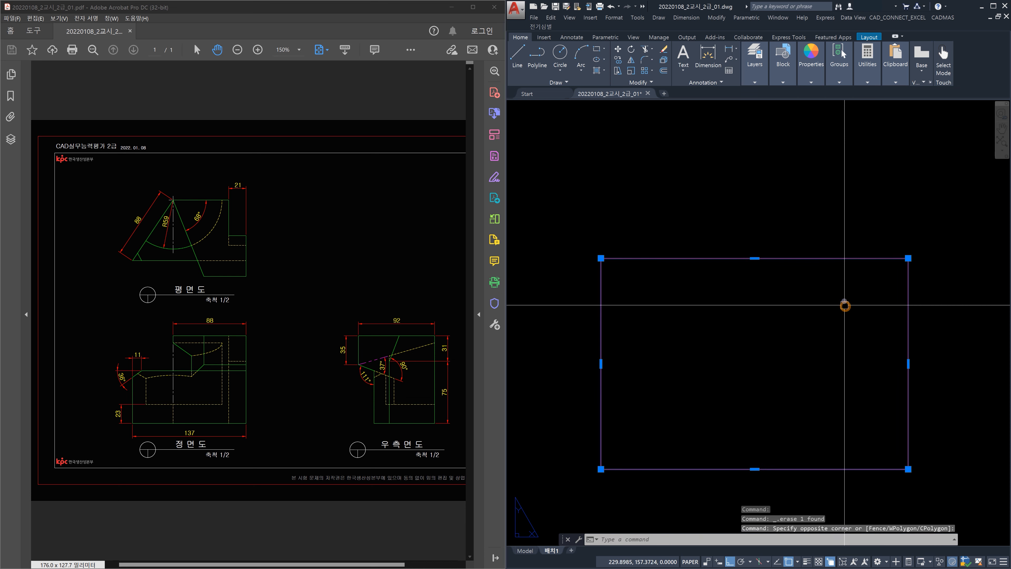
left_click(757, 83)
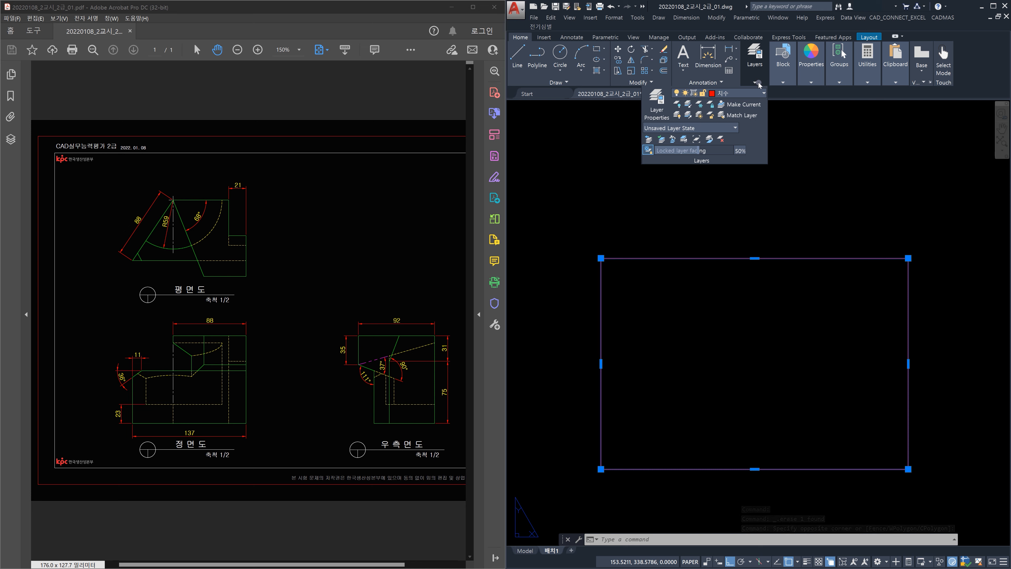
left_click(751, 97)
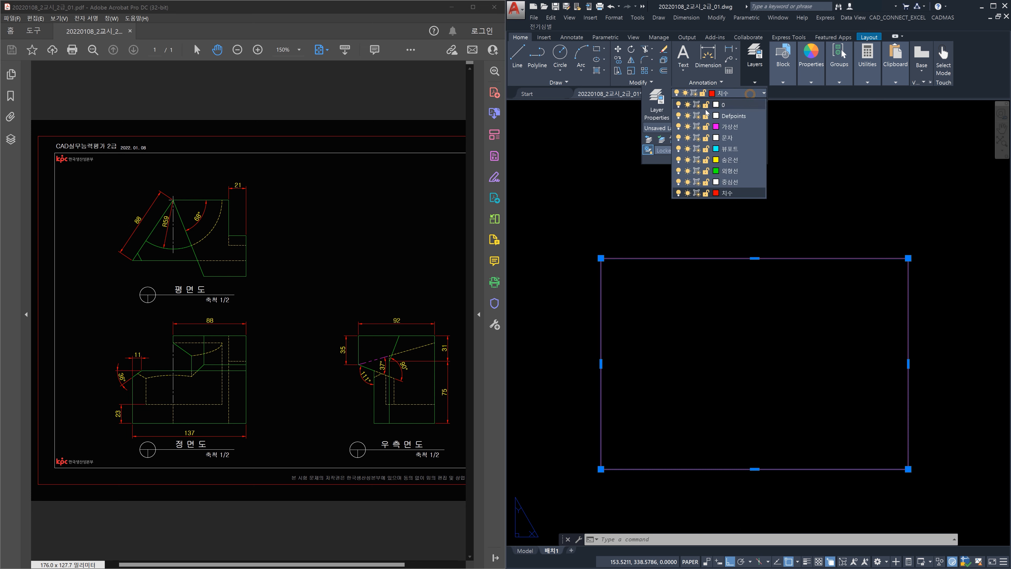
left_click(715, 108)
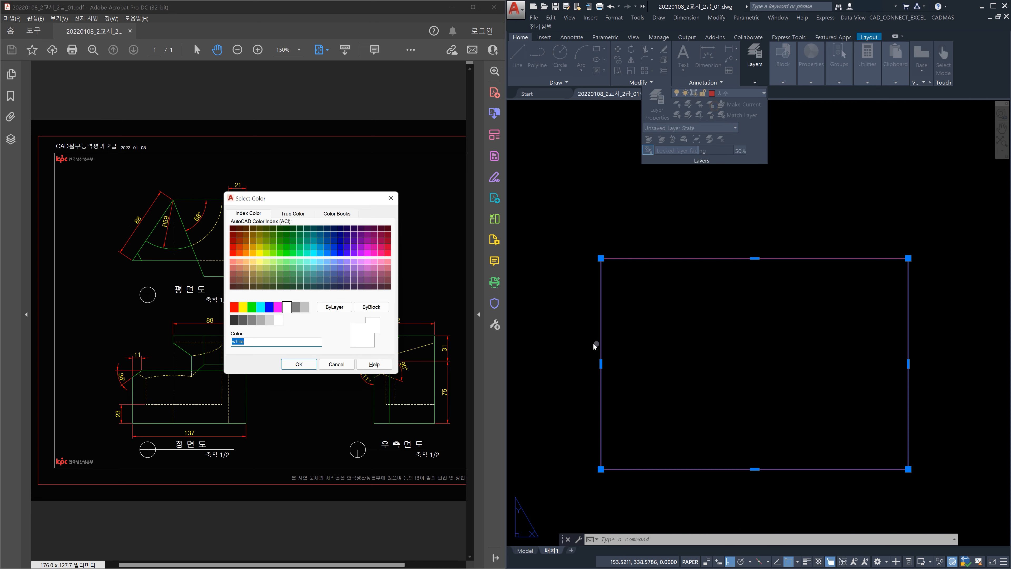
left_click(389, 198)
mouse_move(756, 77)
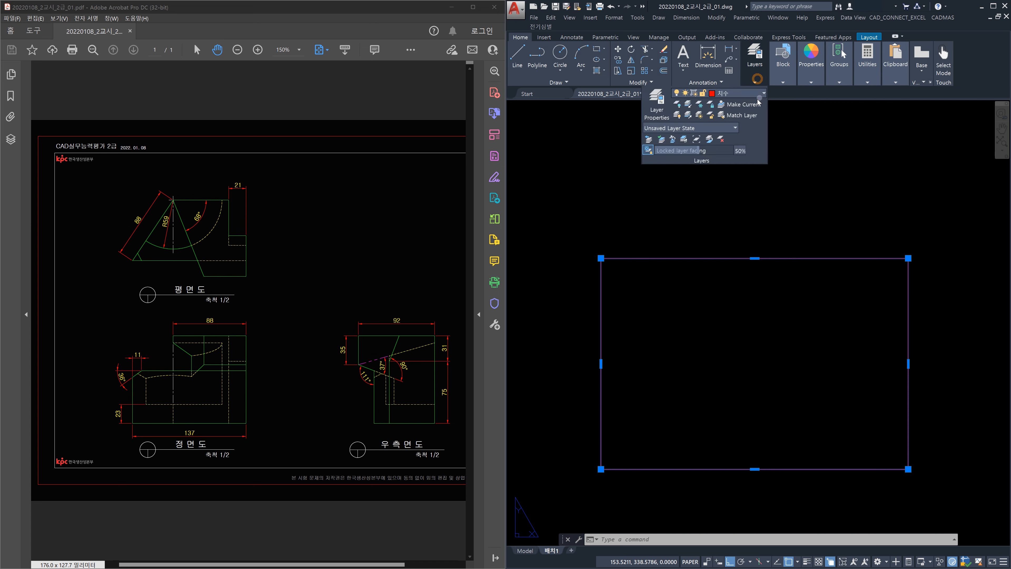
left_click(749, 94)
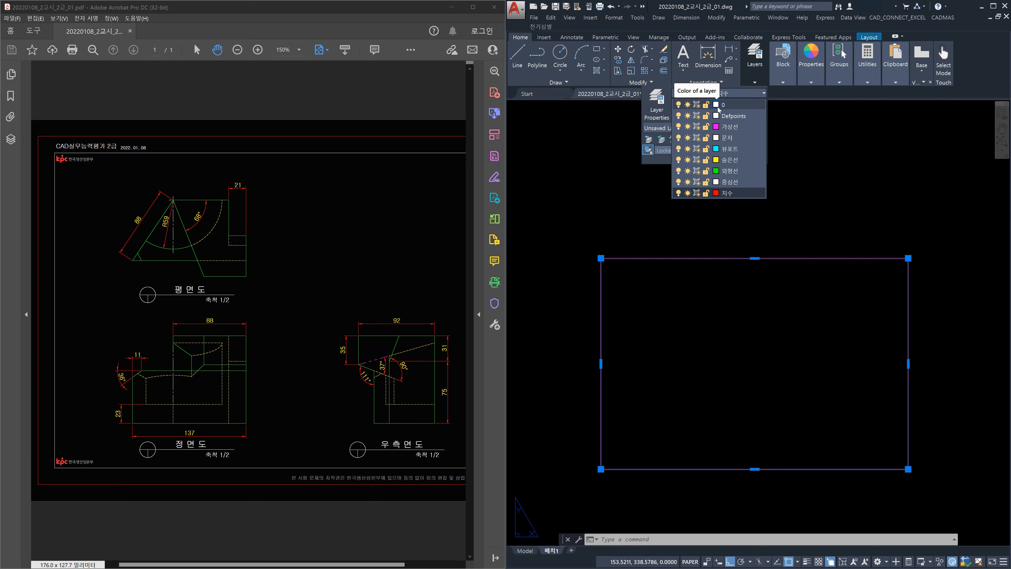
left_click(733, 105)
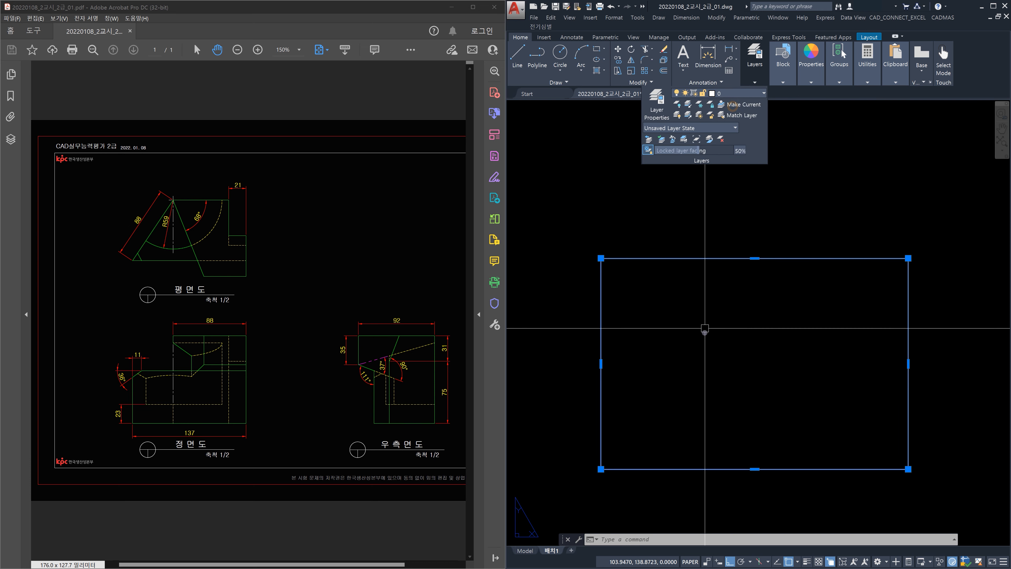
left_click(743, 407)
key("Escape")
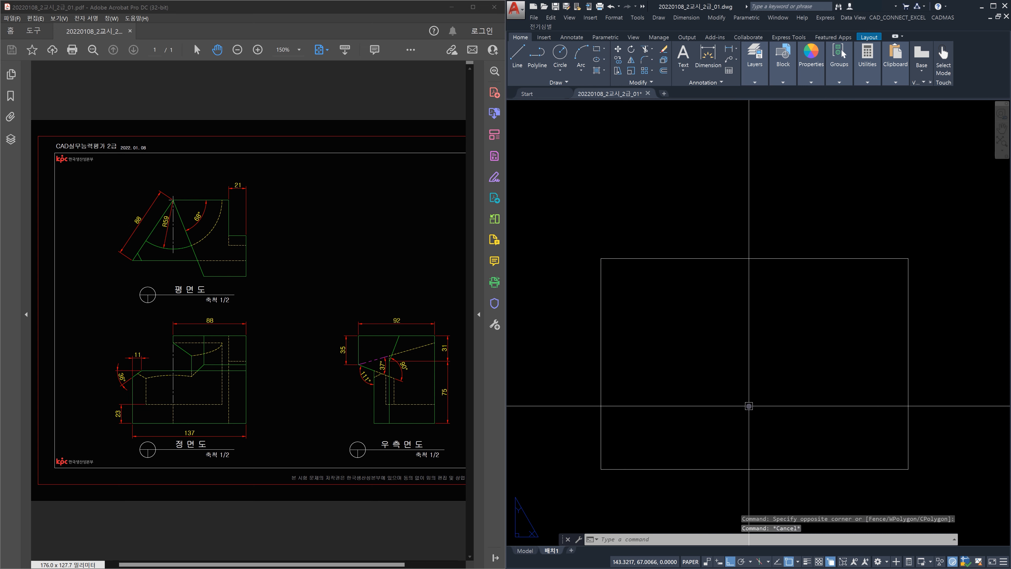
Explode the border rectangle into separate lines.
type("x")
key("Return")
left_click(916, 323)
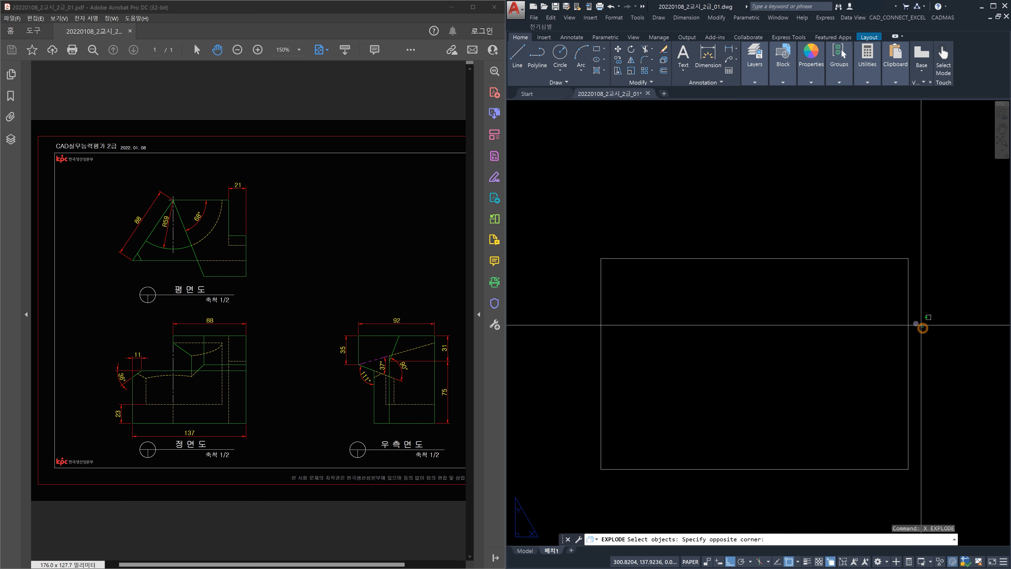
left_click(866, 308)
key("Return")
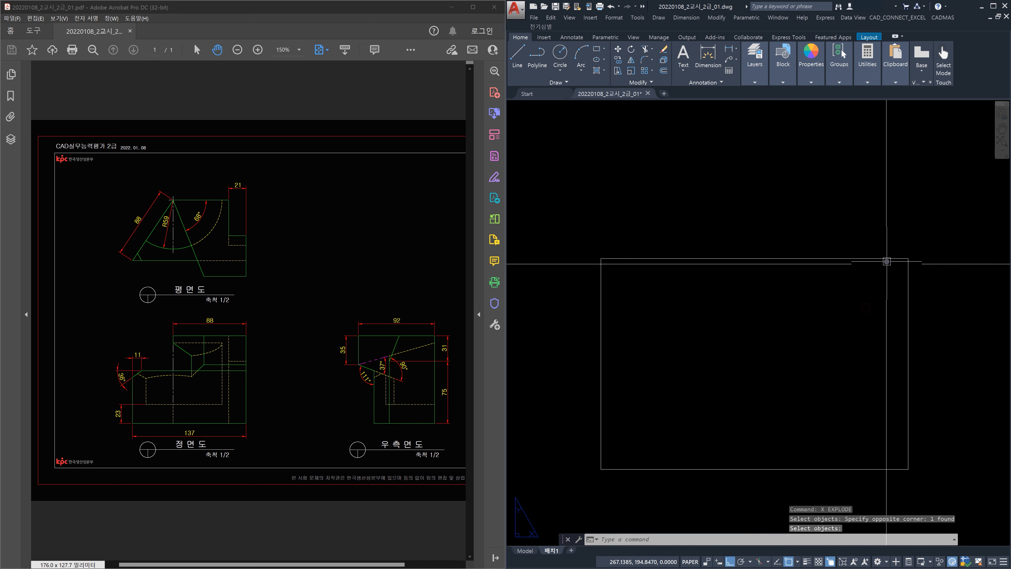
Offset the border's top line downward three times at 8 spacing for the title block rows.
middle_click_drag(884, 280, 861, 248)
scroll(861, 249, "up", 3)
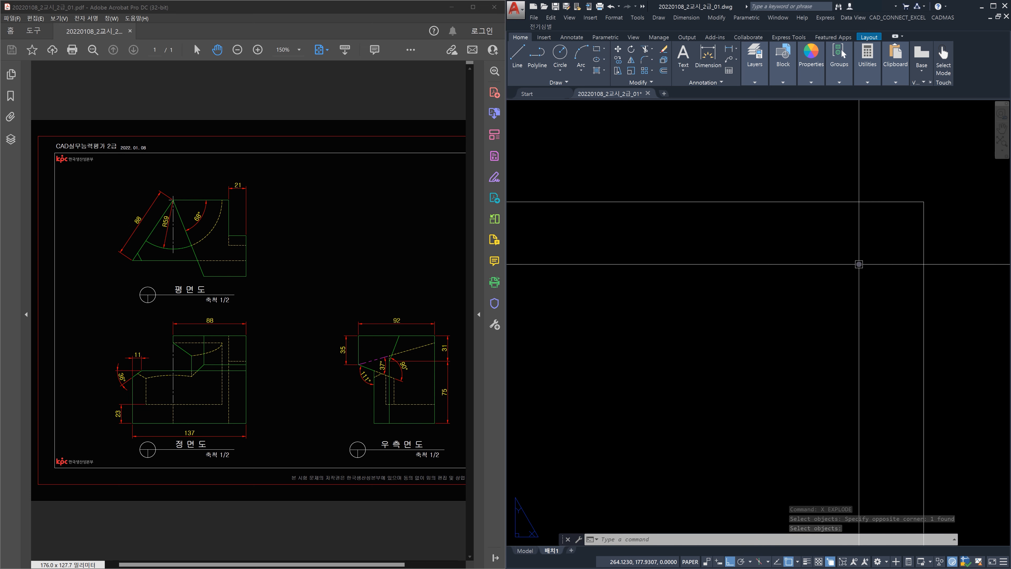
type("o")
key("Return")
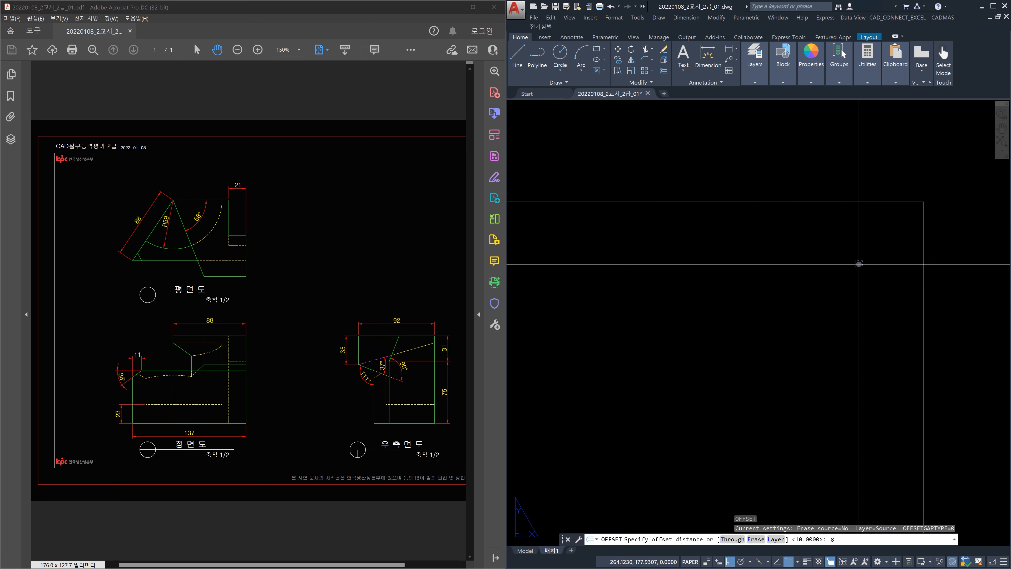
type("8")
key("Return")
left_click(840, 202)
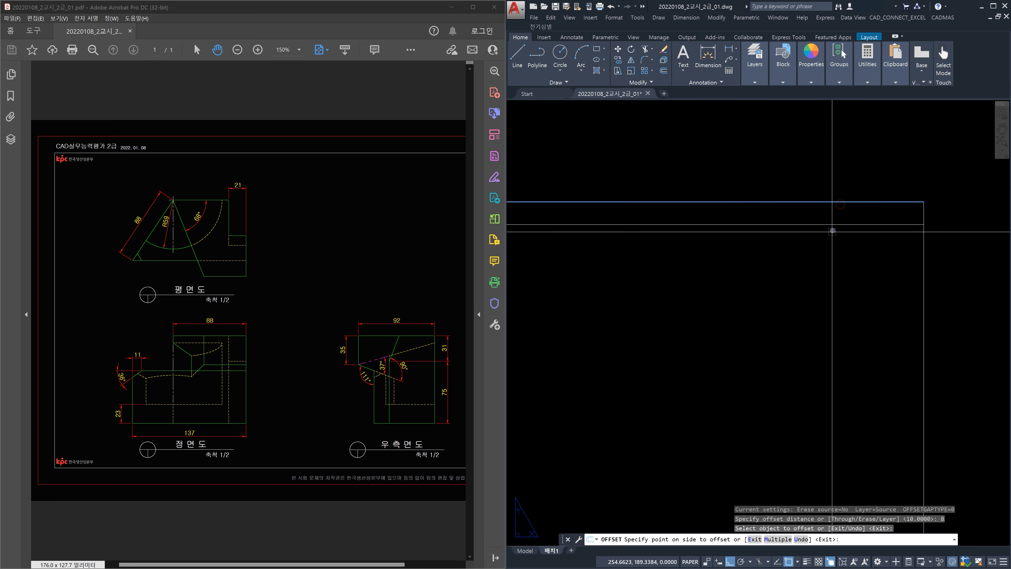
key("Return")
left_click(828, 271)
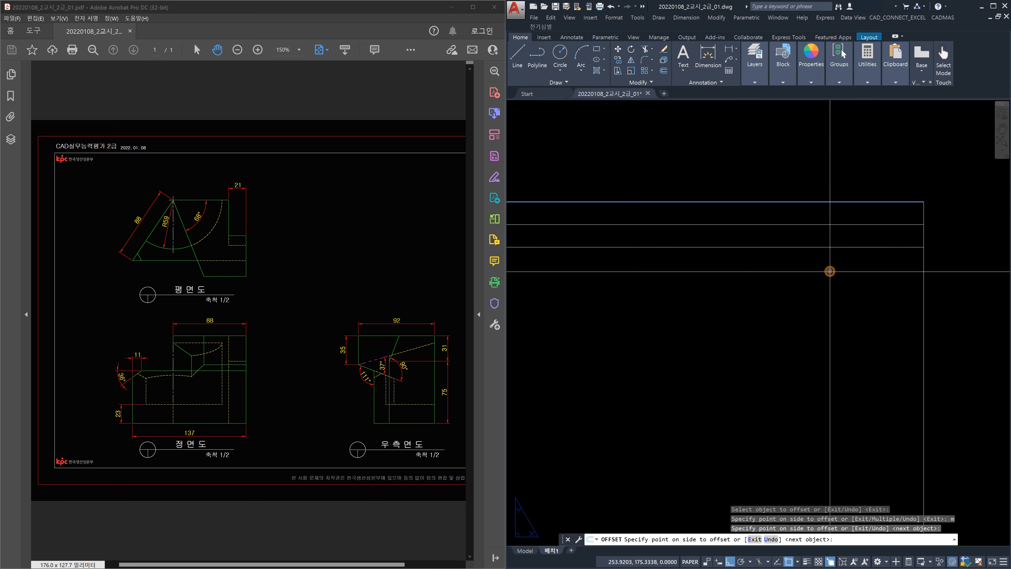
left_click(829, 287)
left_click(829, 288)
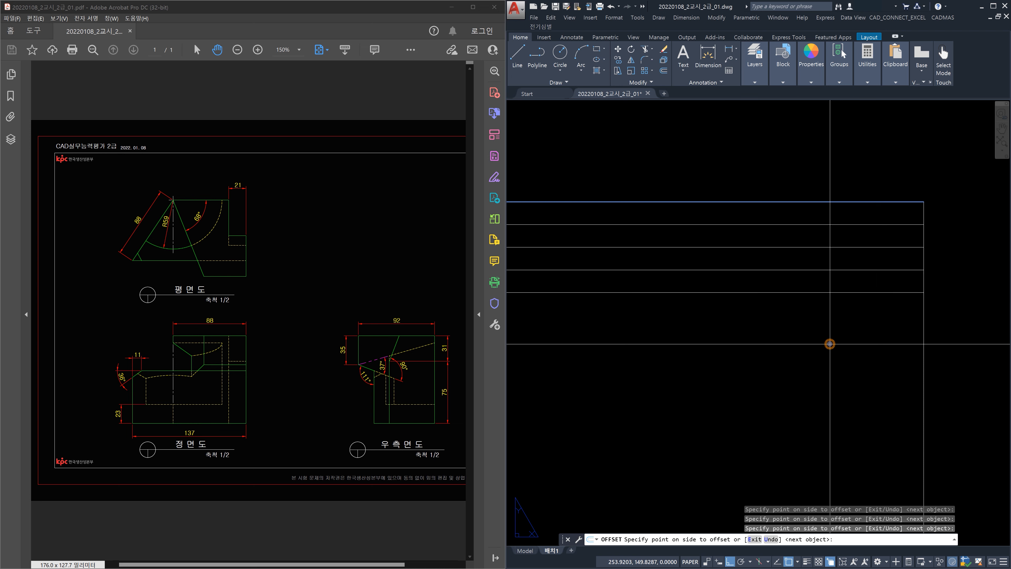
key("Return")
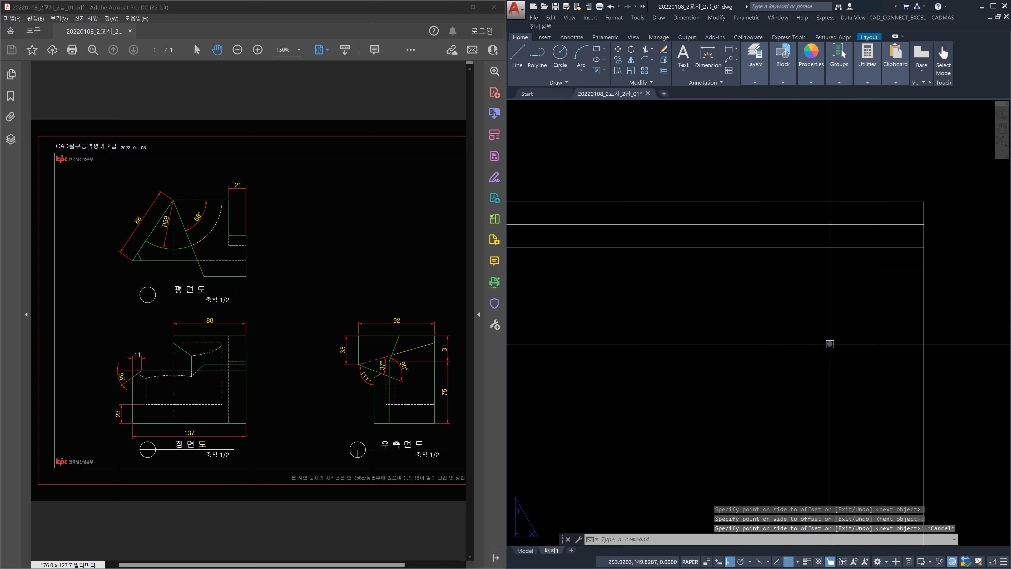
Offset the border's right line 30 inward for the title block's right column.
key("Return")
type("30")
key("Return")
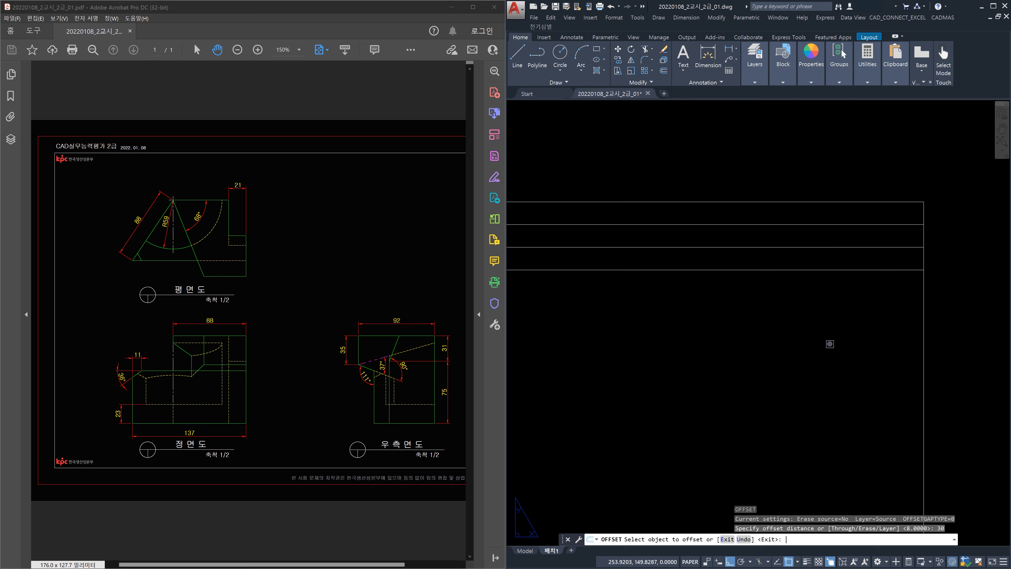
left_click(923, 357)
left_click(836, 357)
key("Escape")
Offset the new vertical column line 25 further left to mark the title block's left edge.
key("space")
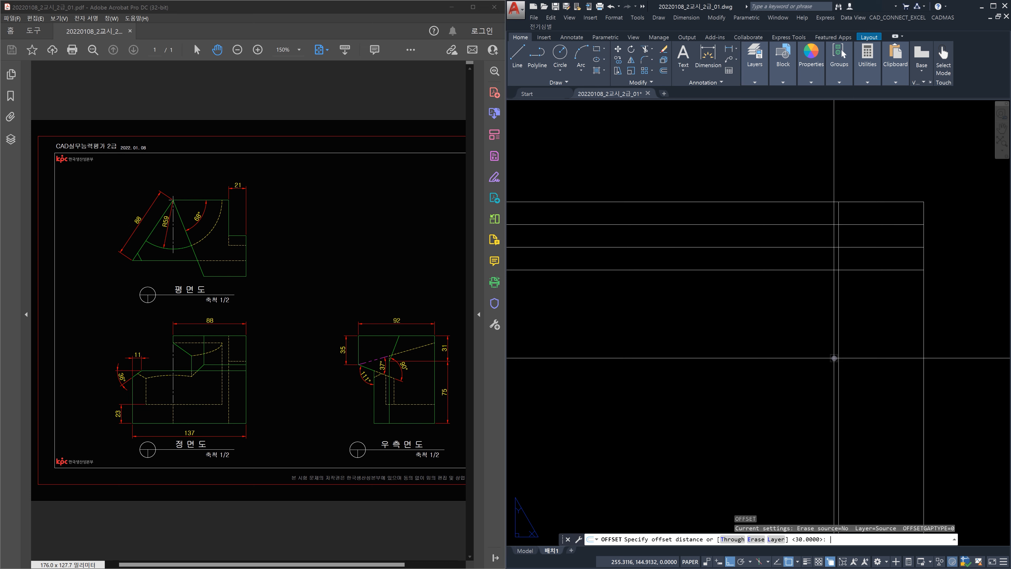
key("Return")
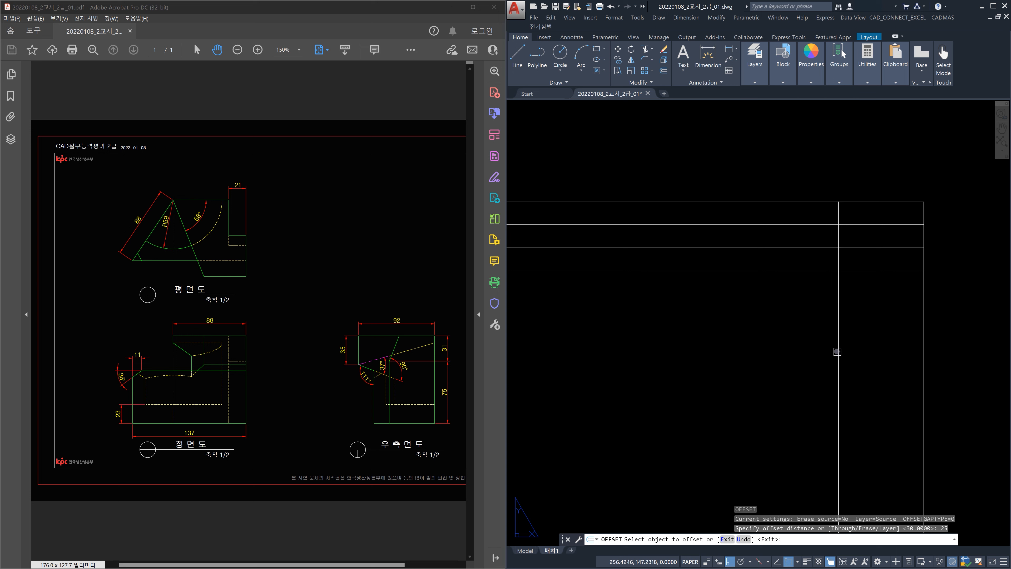
left_click(838, 351)
left_click(837, 352)
key("Escape")
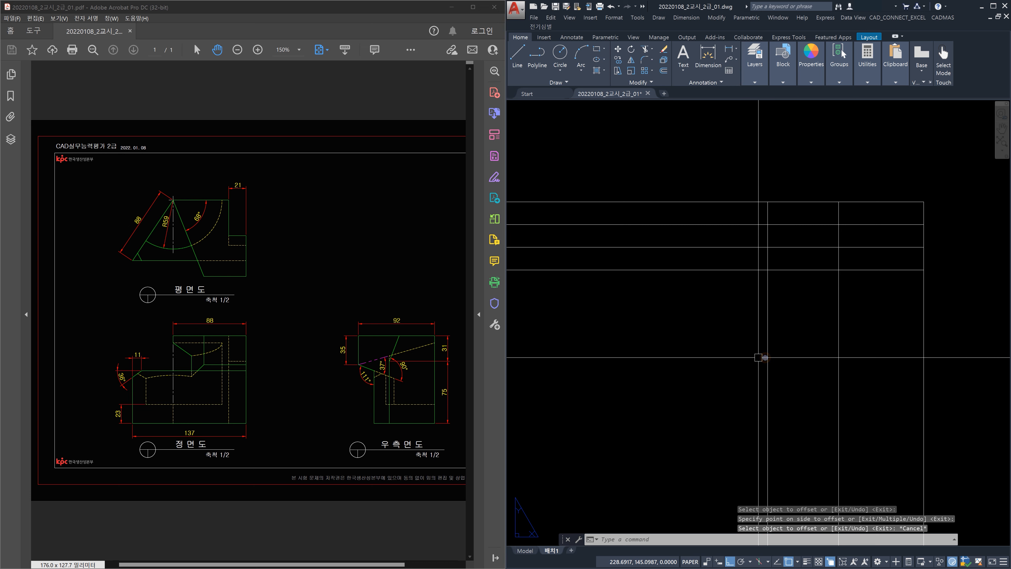
Trim the offset lines outside the title block, using its lowest row line and left edge as cutting edges.
type("tr")
key("space")
left_click(792, 280)
left_click(749, 263)
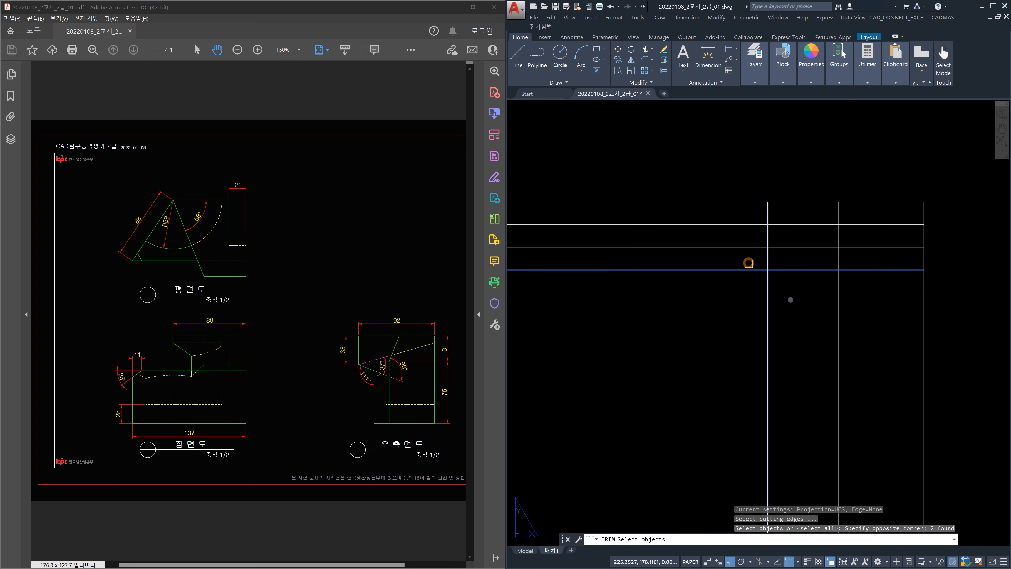
key("space")
left_click(856, 341)
left_click(730, 341)
left_click(720, 305)
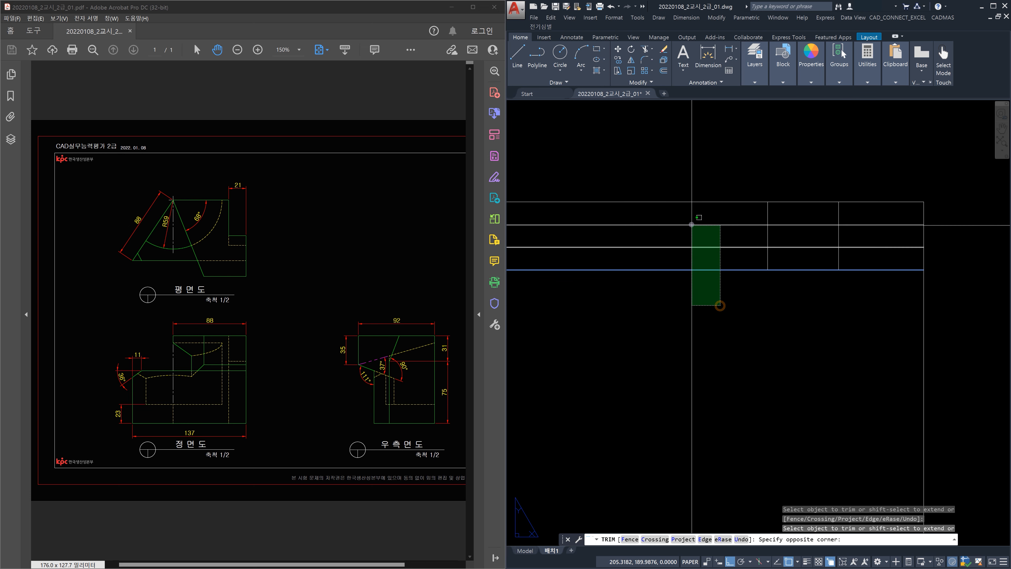
left_click(692, 218)
key("Escape")
Begin a single-line text with middle-center (MC) justification, placed midway between opposite corners of the title block's upper-left cell.
middle_click_drag(770, 290, 734, 322)
scroll(762, 271, "up", 2)
middle_click_drag(763, 272, 699, 277)
scroll(724, 276, "down", 1)
key("Escape")
key("Escape")
key("Escape")
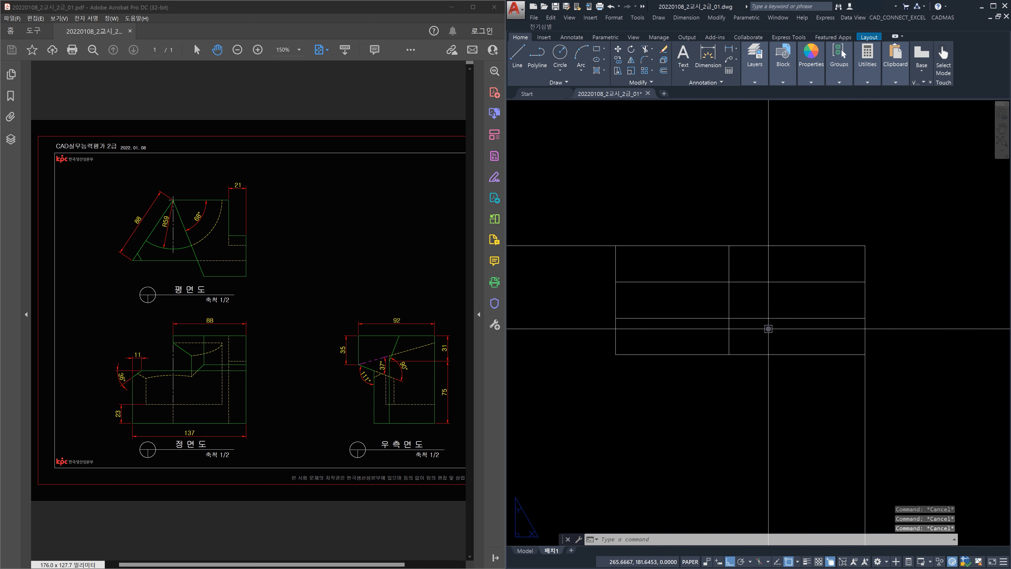
type("dt")
key("space")
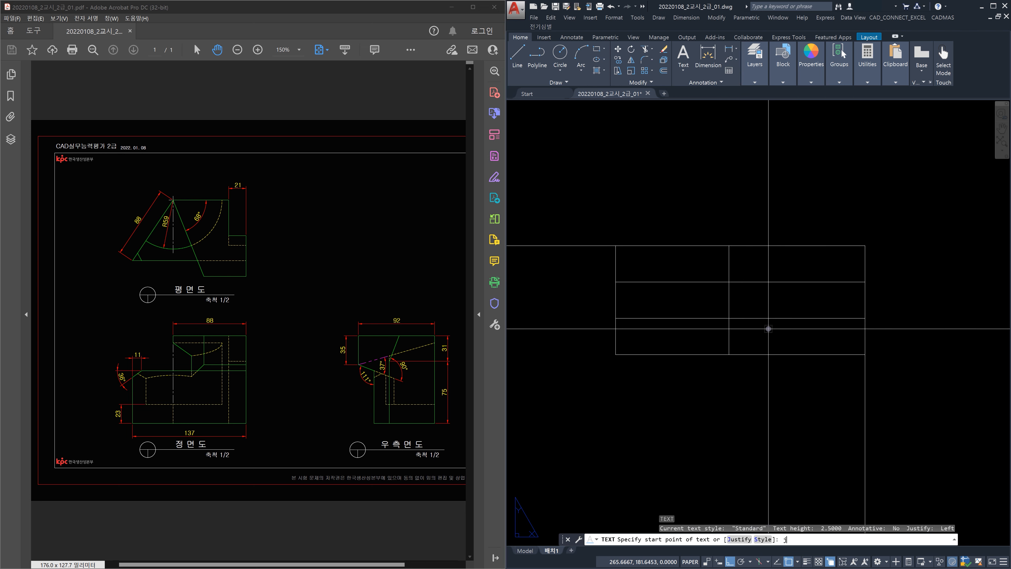
type("j")
key("space")
type("mc")
key("space")
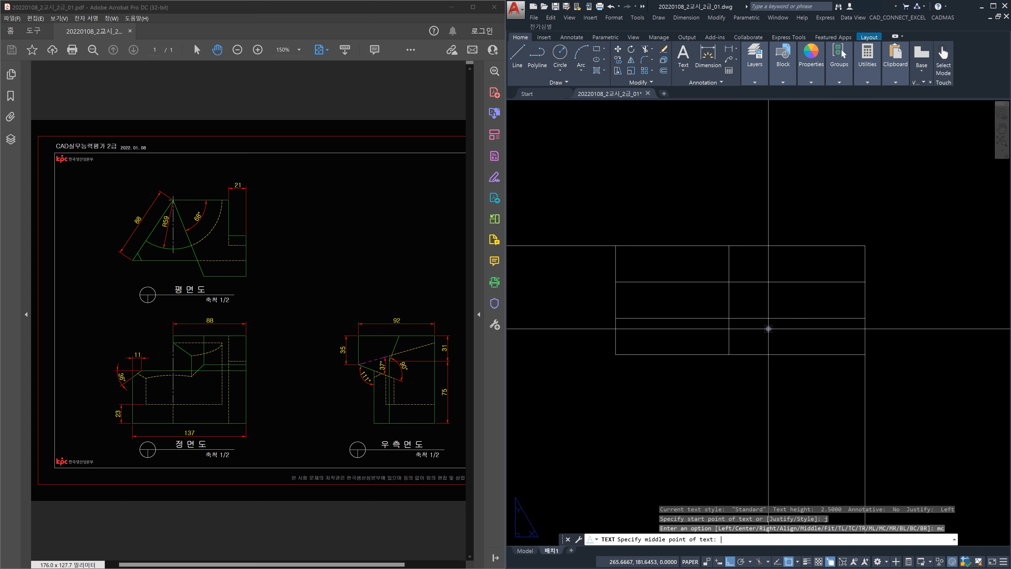
right_click(768, 329, "shift")
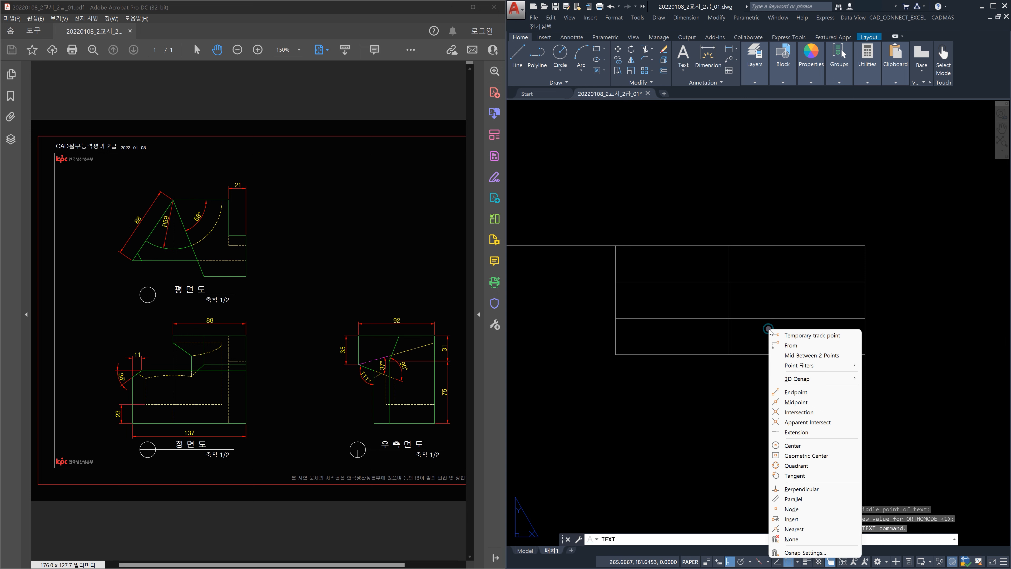
left_click(805, 355)
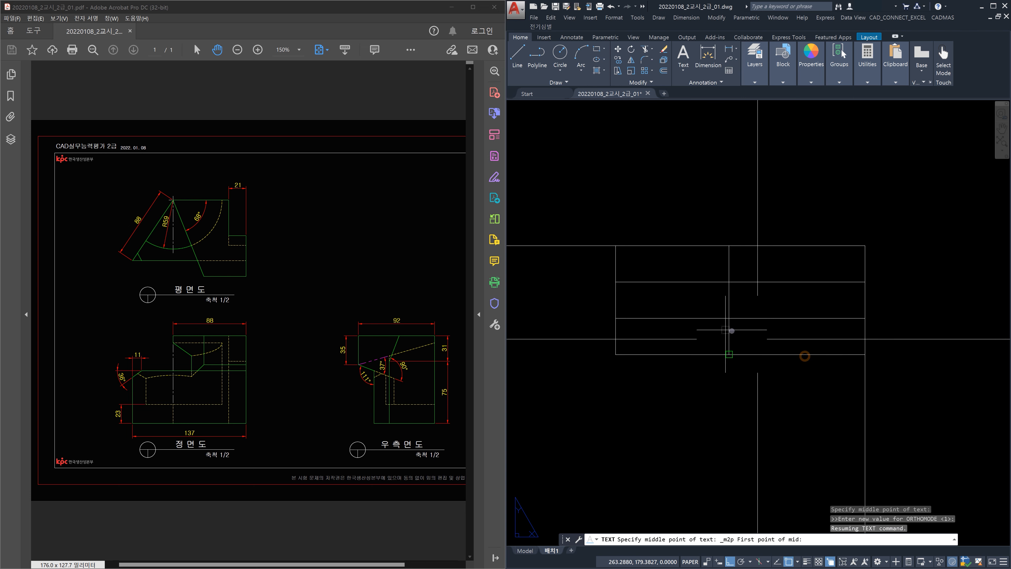
left_click(616, 251)
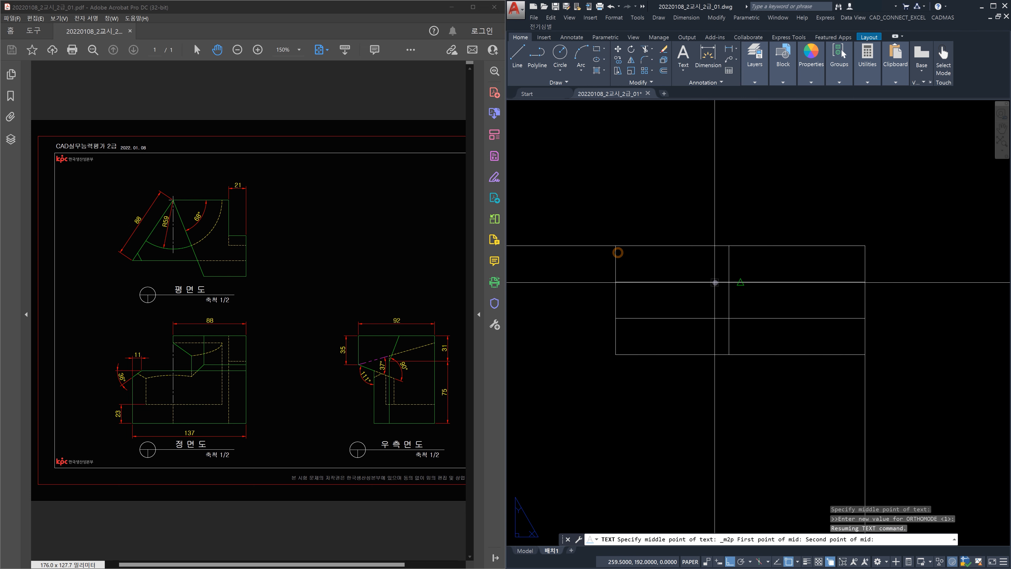
left_click(729, 282)
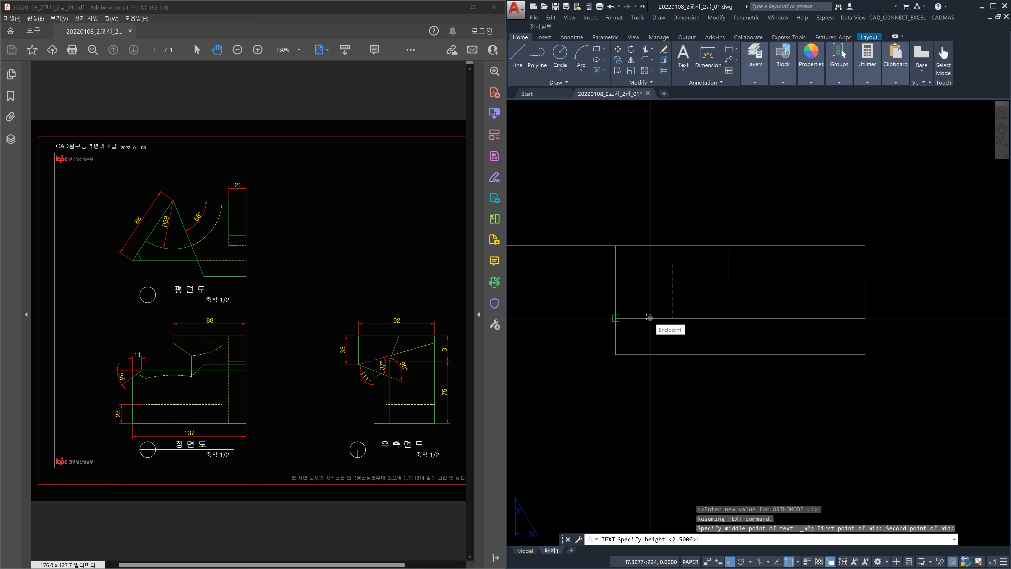
Set the text height to 3, accept the default rotation of 0, and enter the label 수험번호.
type("3")
key("Return")
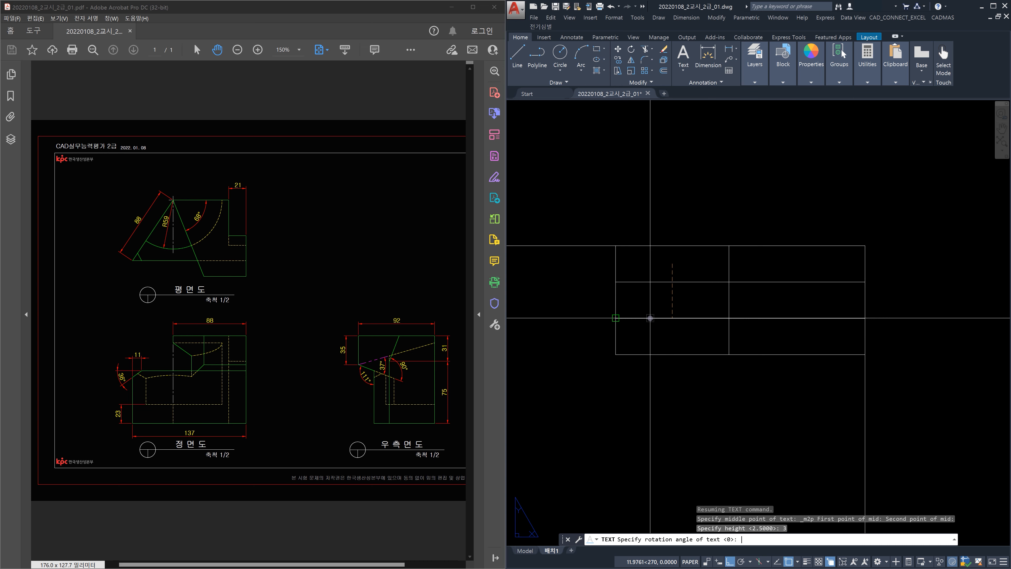
key("Return")
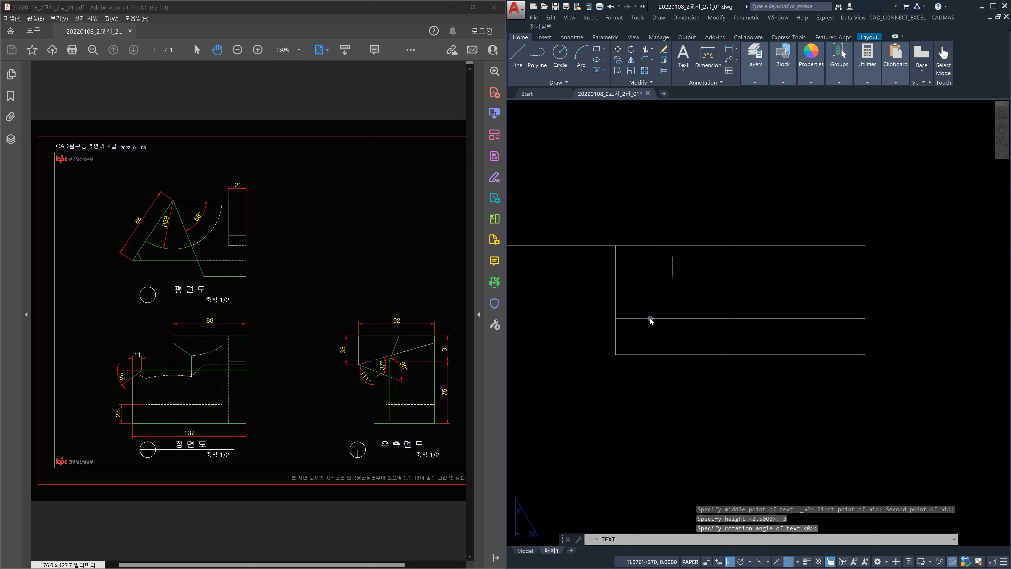
type("수허")
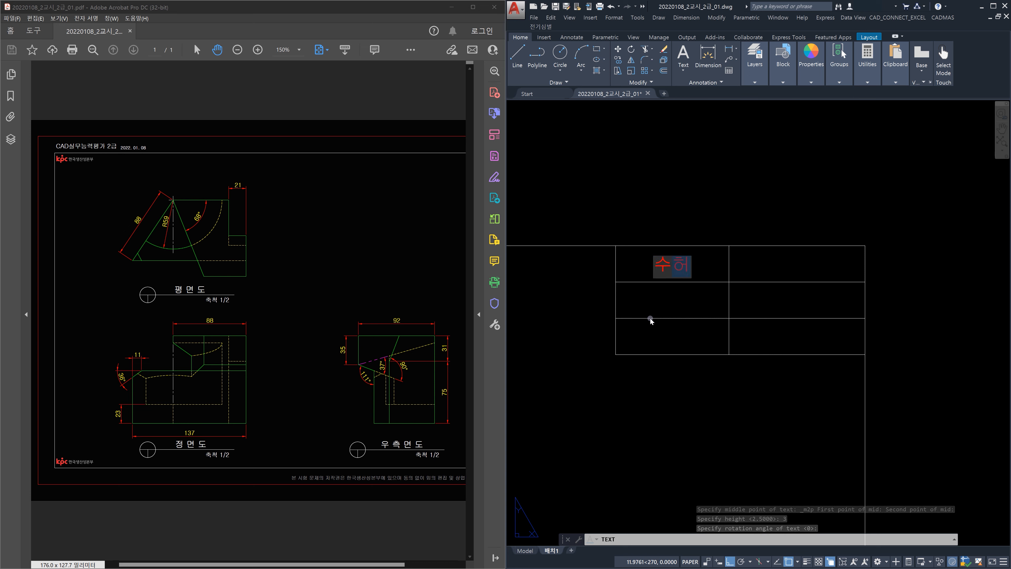
type("험")
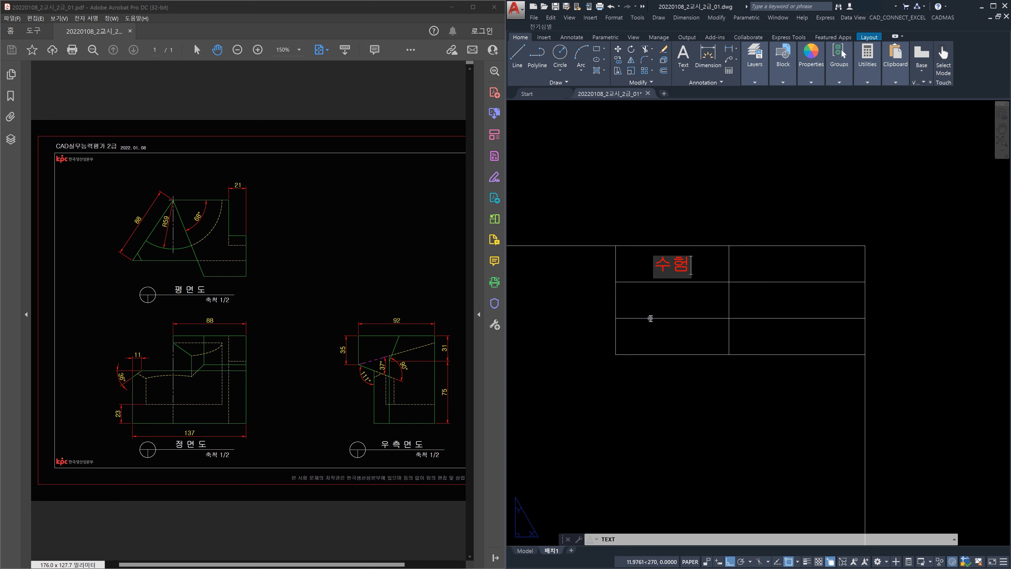
type("번호")
key("Return")
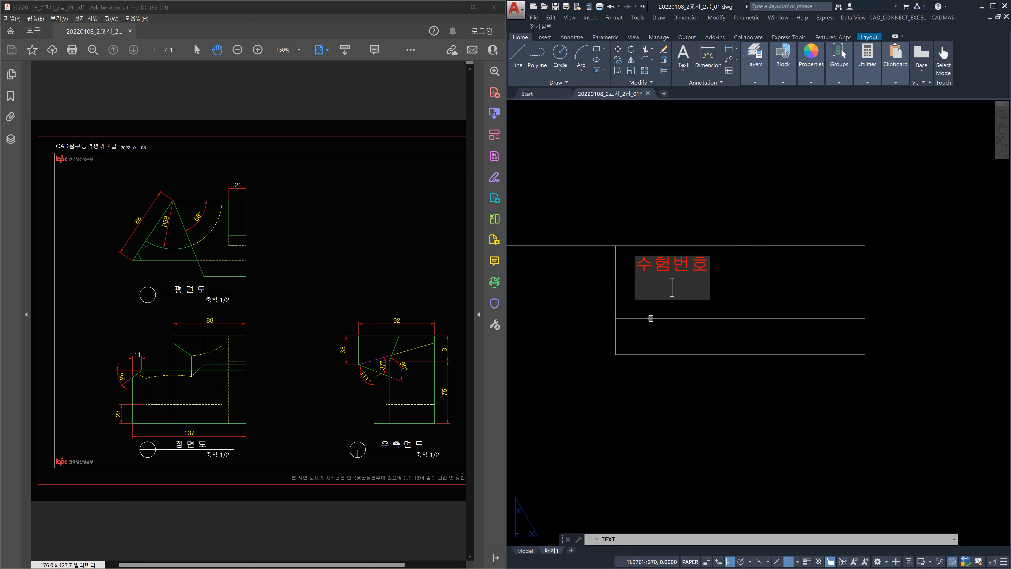
key("Escape")
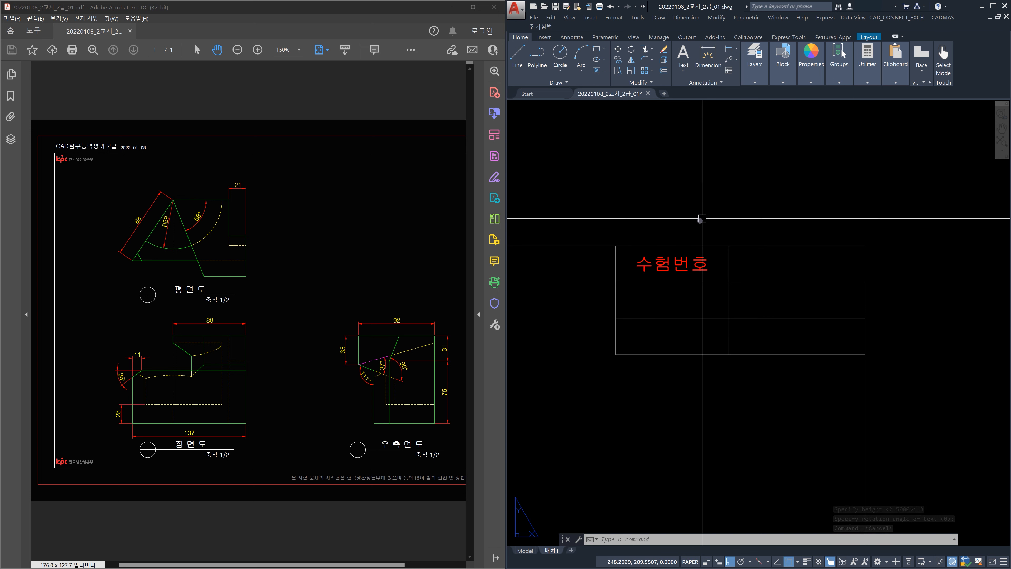
Move the 수험번호 label to the 문자 layer.
left_click(672, 263)
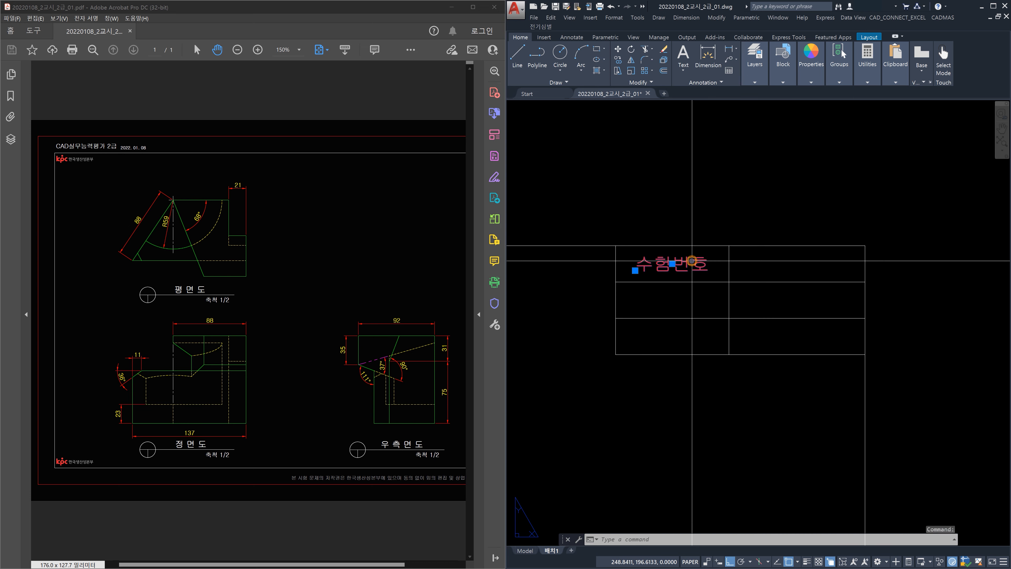
left_click(755, 82)
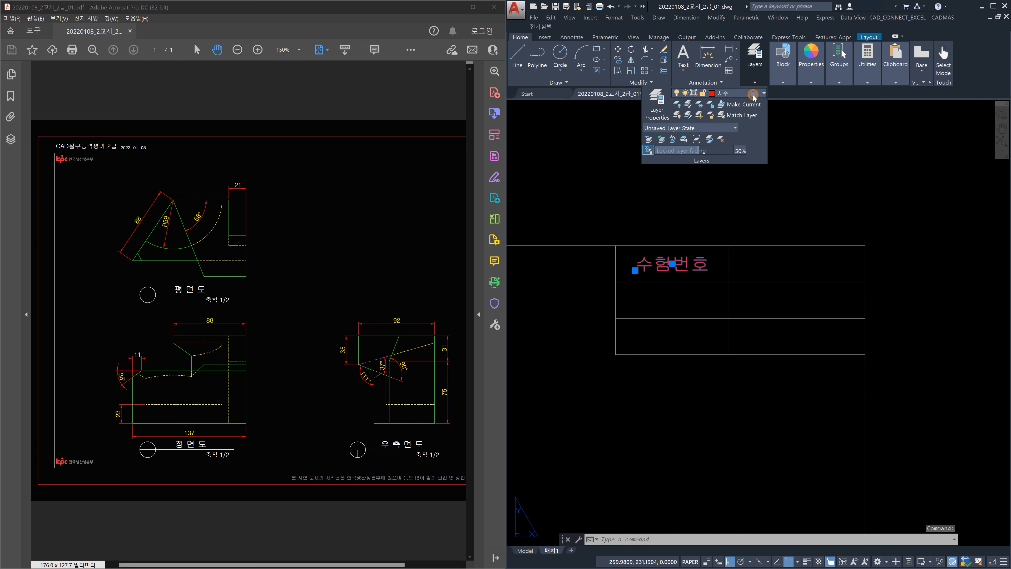
left_click(753, 94)
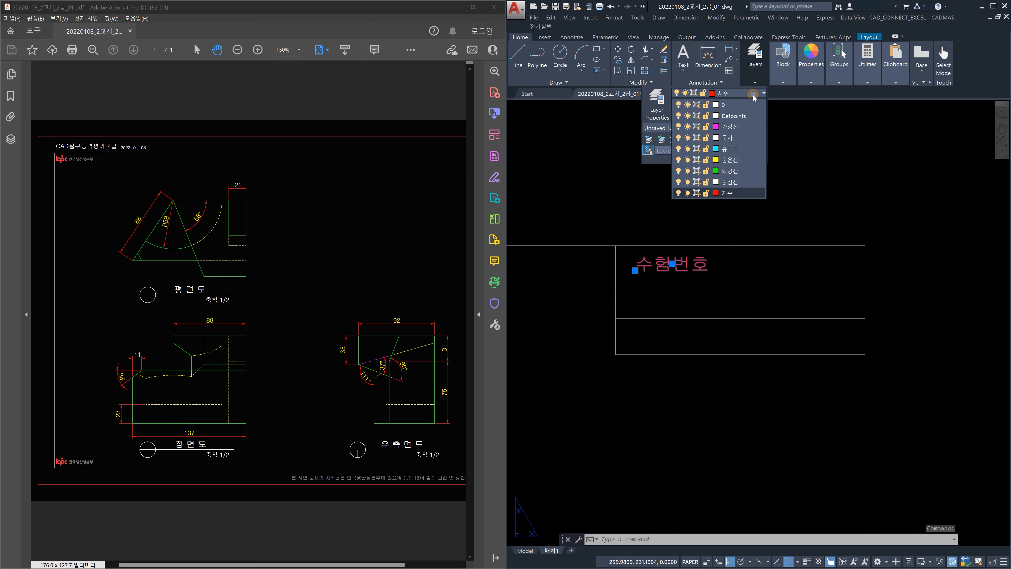
left_click(740, 136)
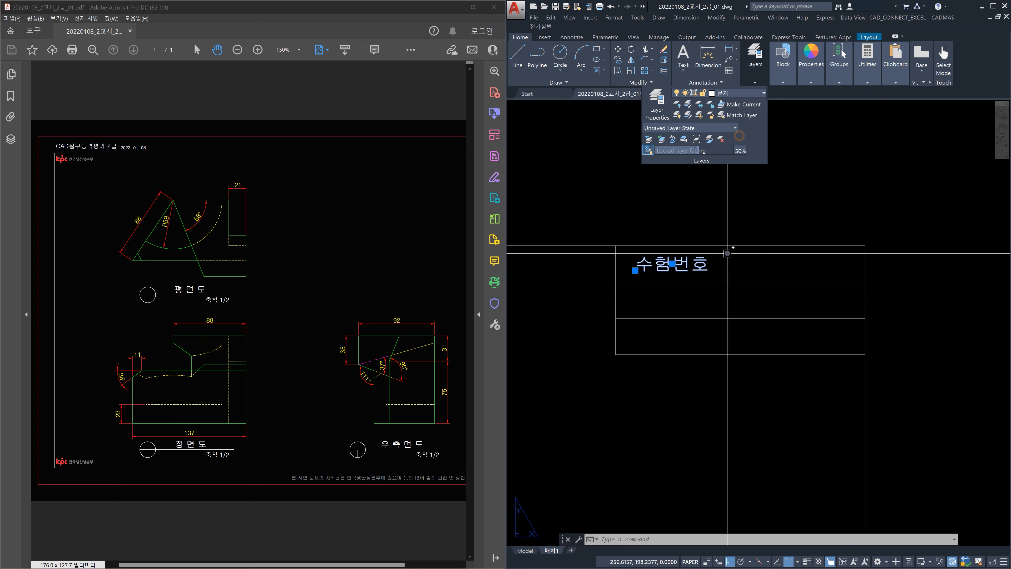
key("Escape")
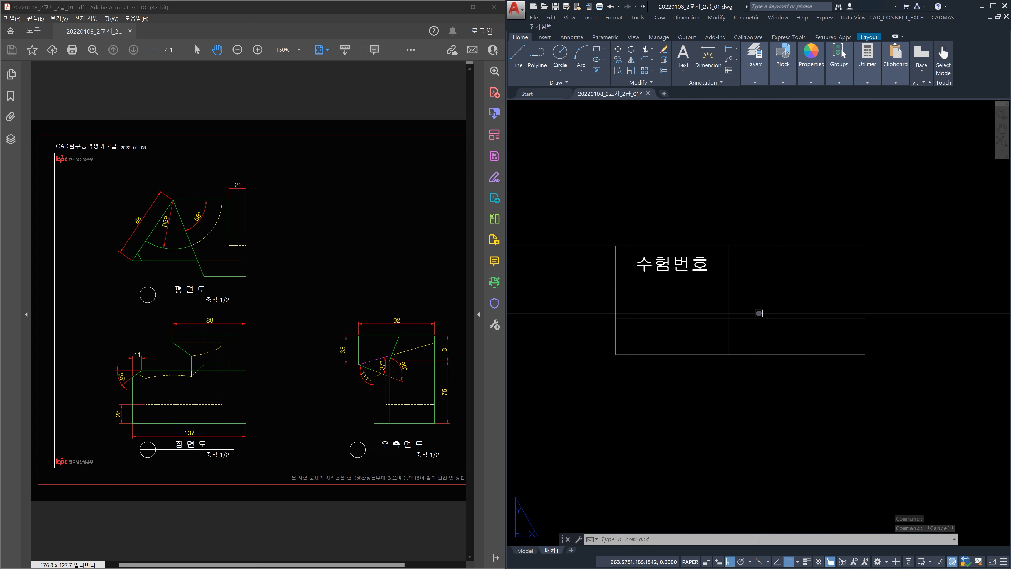
type("c")
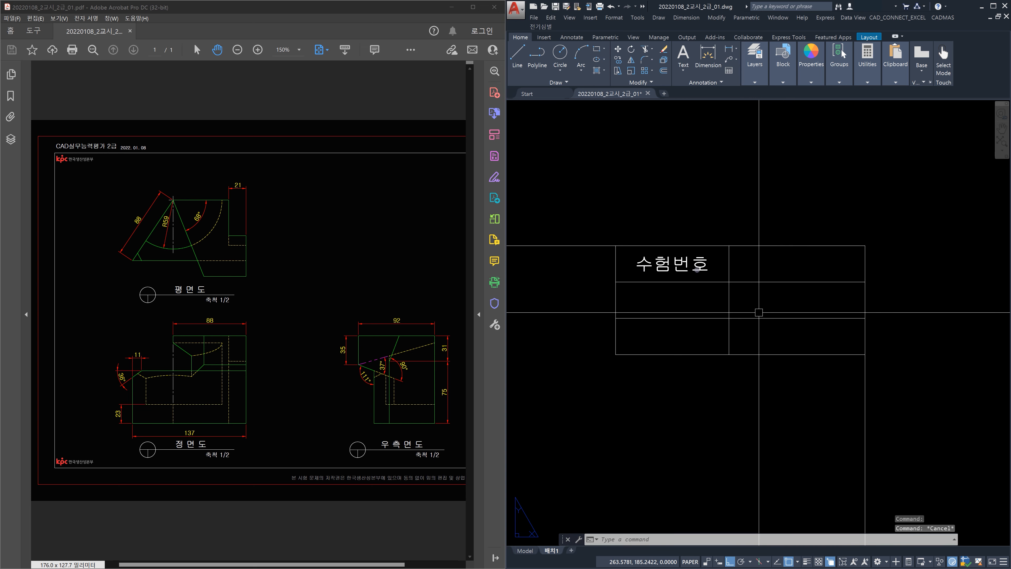
type("ㅐ")
key("space")
type("ㅐ")
key("Escape")
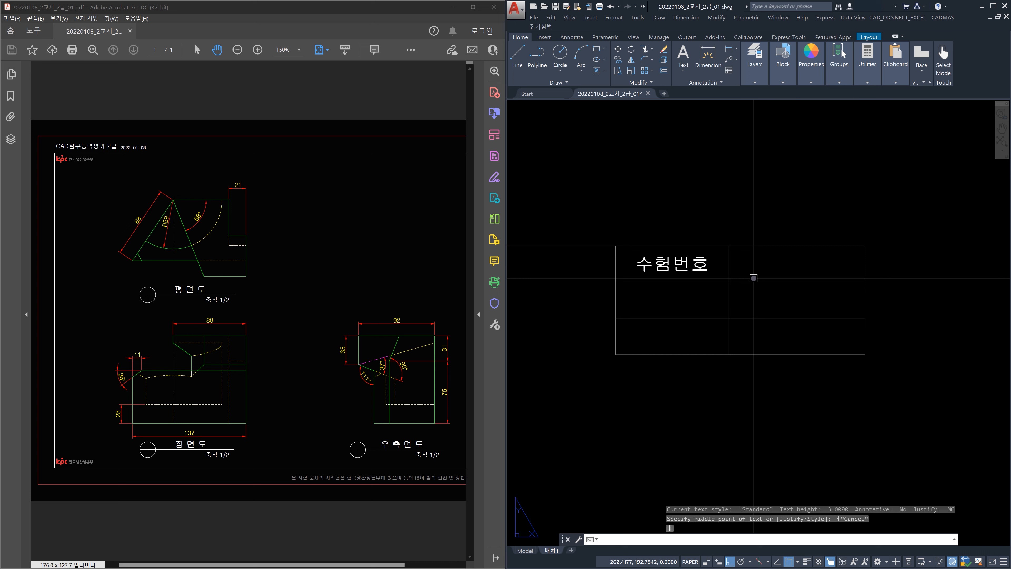
Copy the 수험번호 label from its insertion point to the centre of the upper-right cell, midway between that cell's opposite corners.
key("space")
left_click(692, 257)
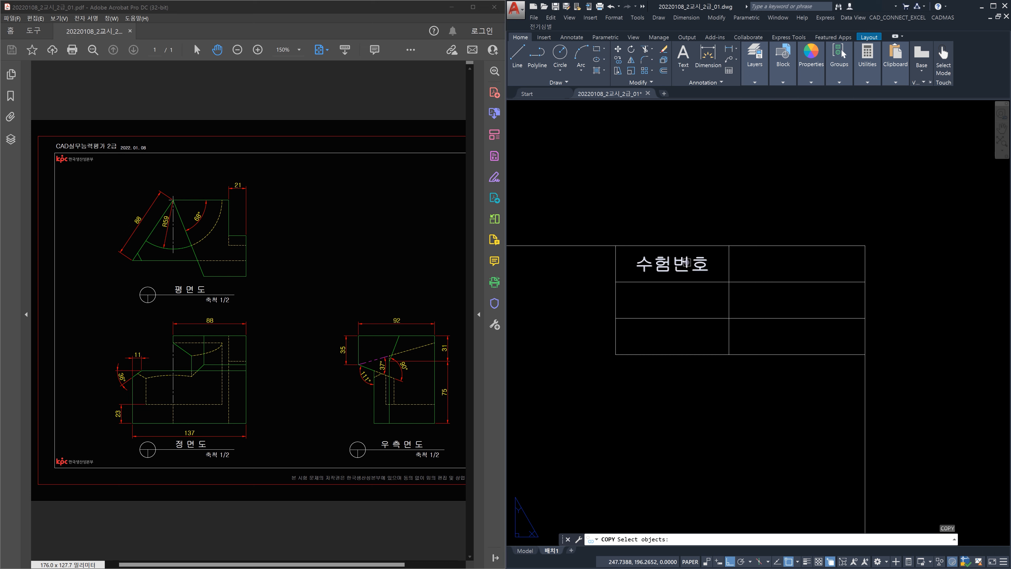
key("Return")
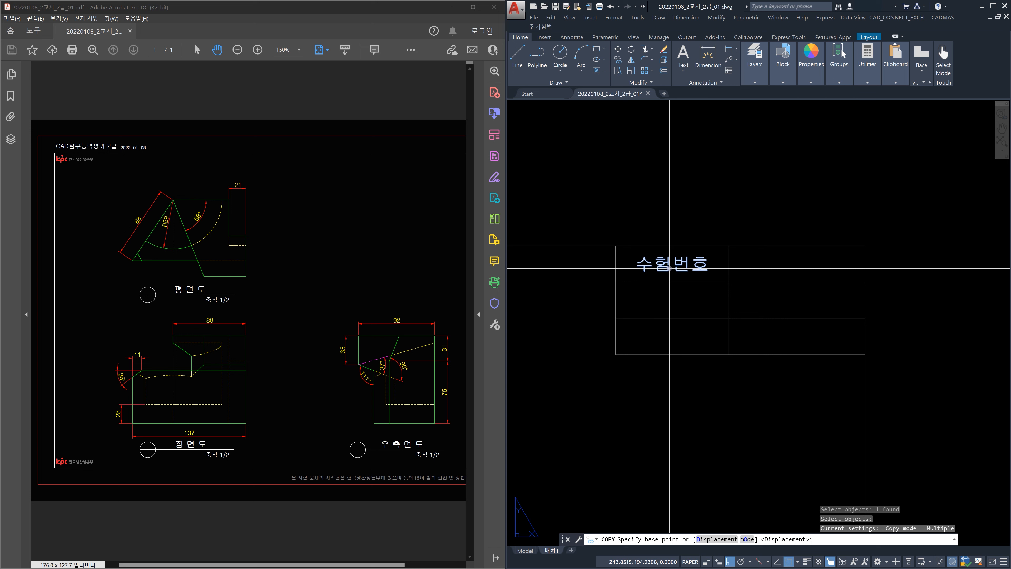
right_click(669, 268, "shift")
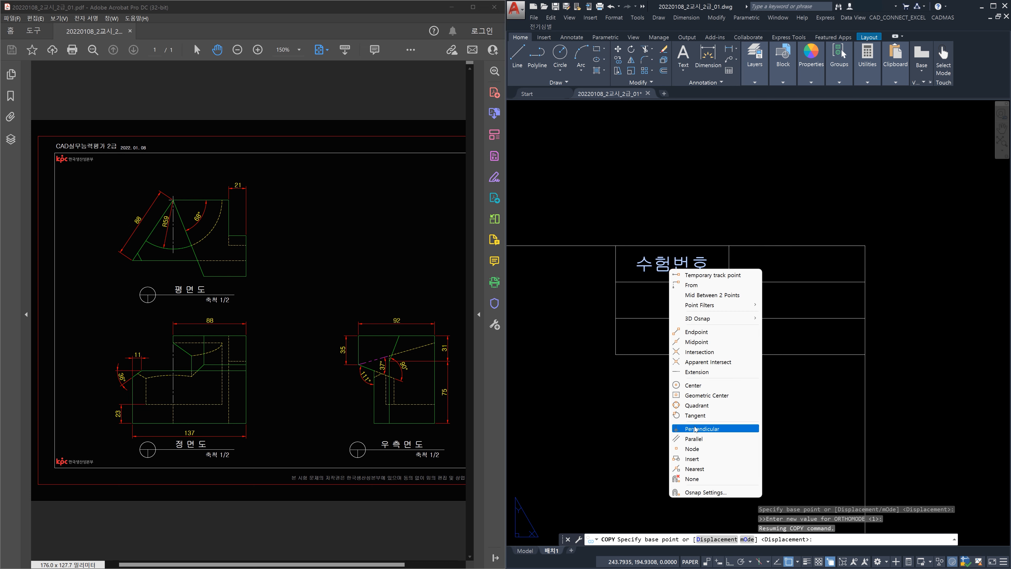
left_click(701, 459)
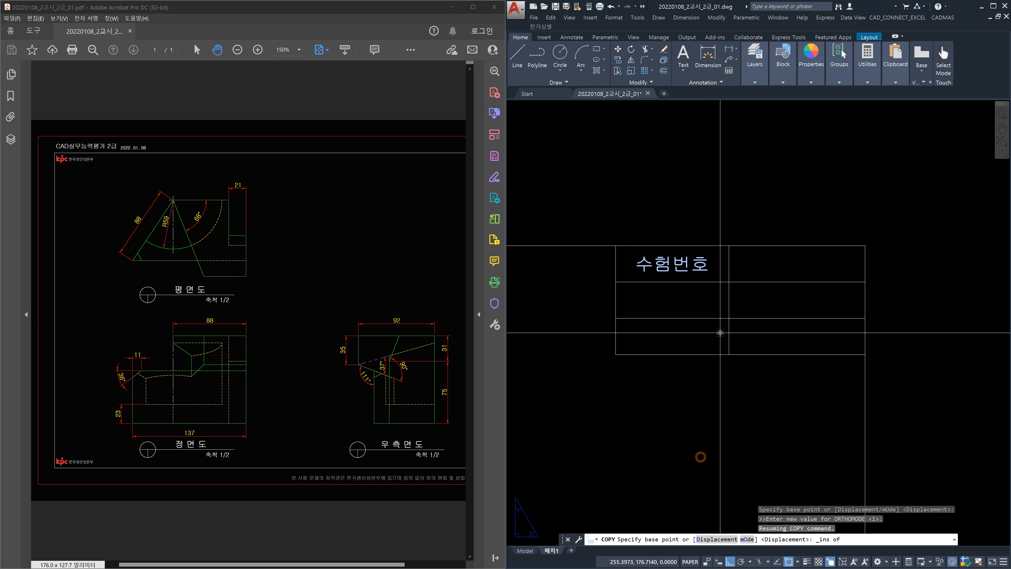
left_click(701, 271)
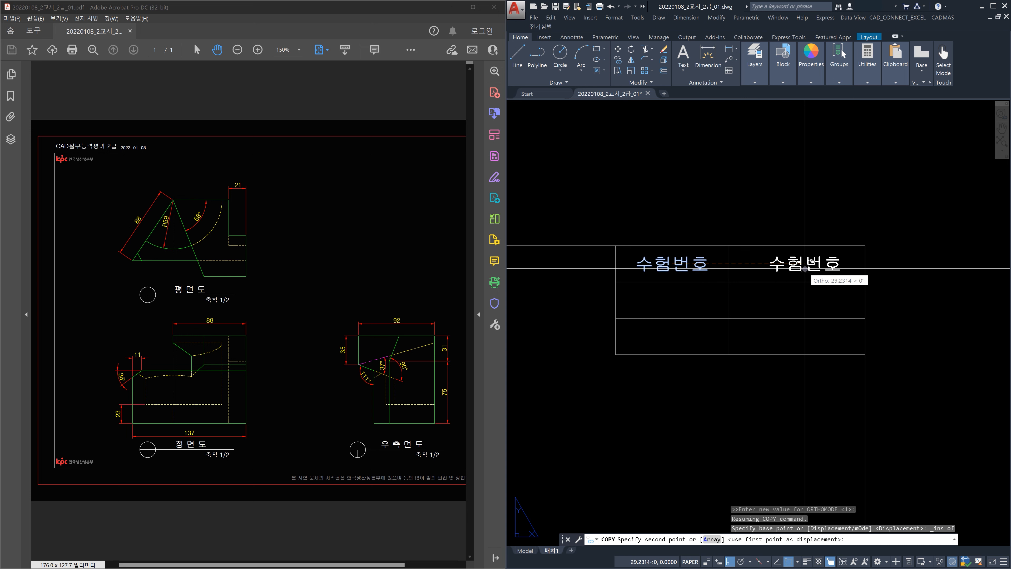
right_click(805, 269, "shift")
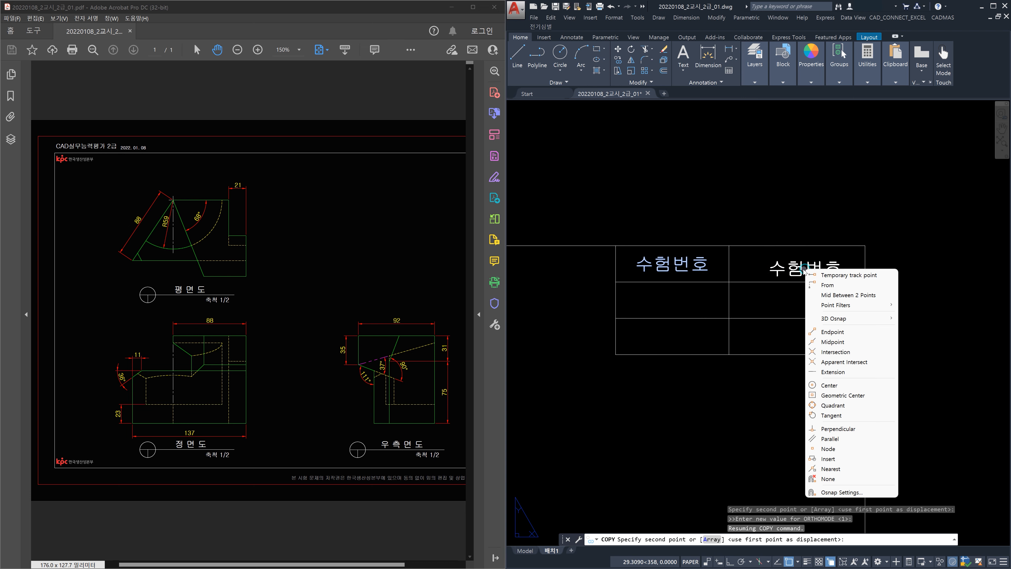
left_click(833, 297)
left_click(729, 247)
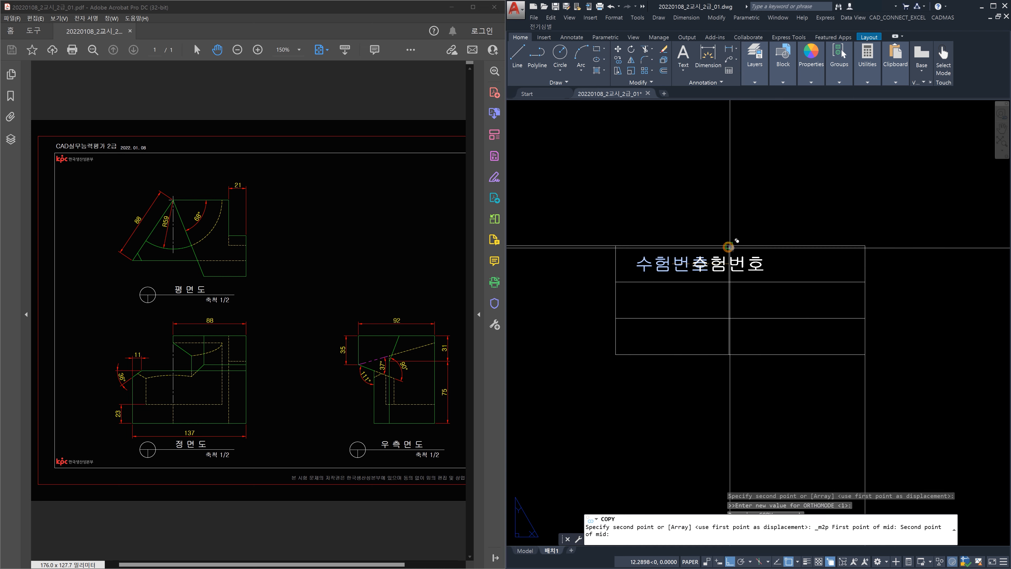
left_click(858, 277)
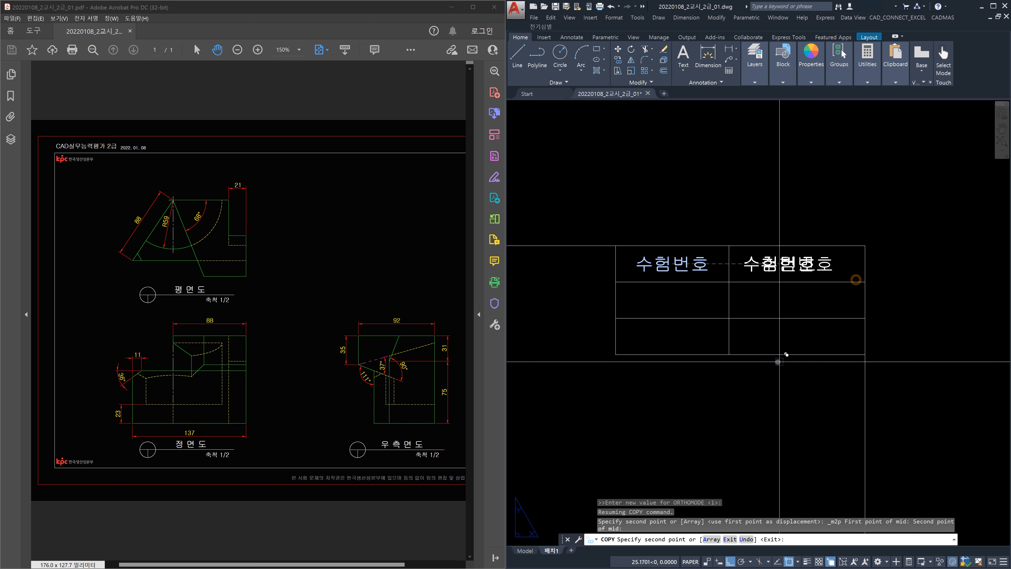
key("Escape")
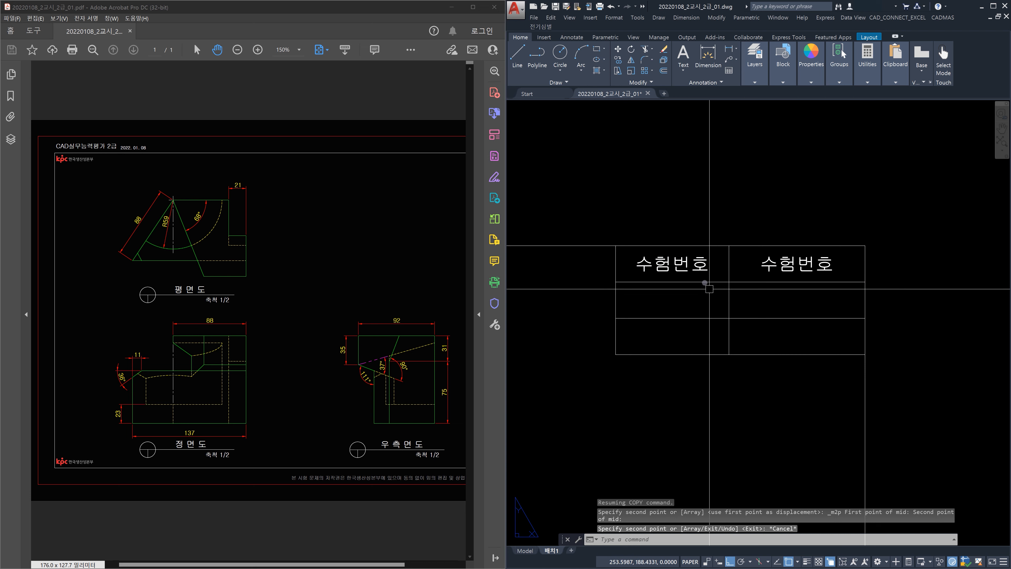
Copy both top-row labels down into the middle and bottom rows, using the row corners on the title block's left edge as reference points.
type("co")
key("Return")
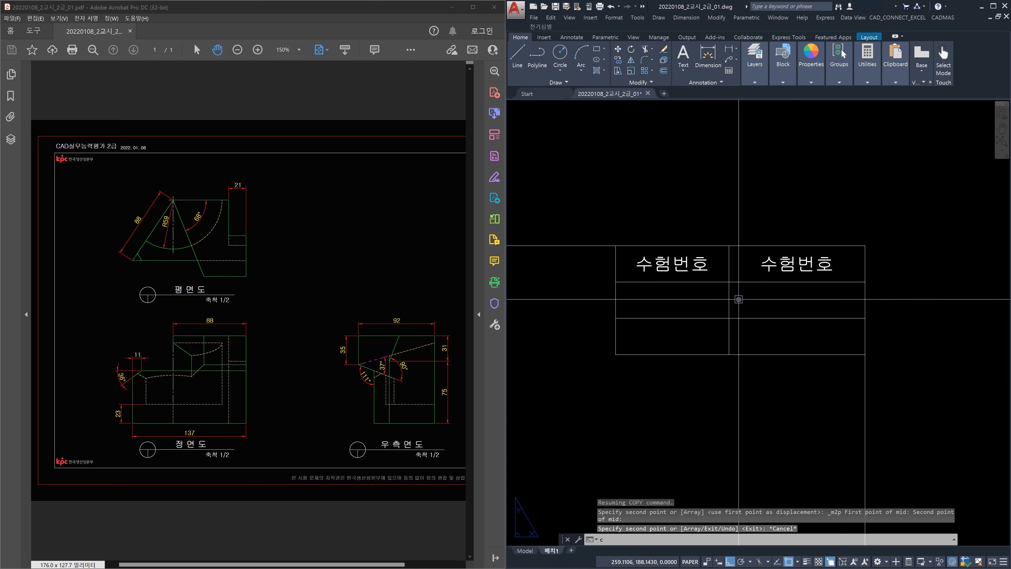
left_click(627, 223)
left_click(829, 292)
key("Return")
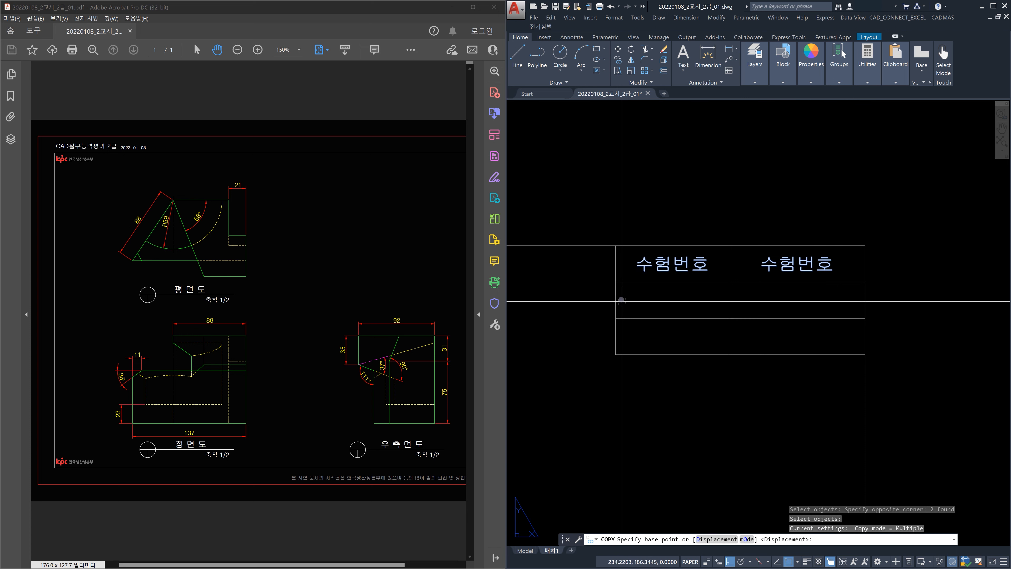
left_click(616, 282)
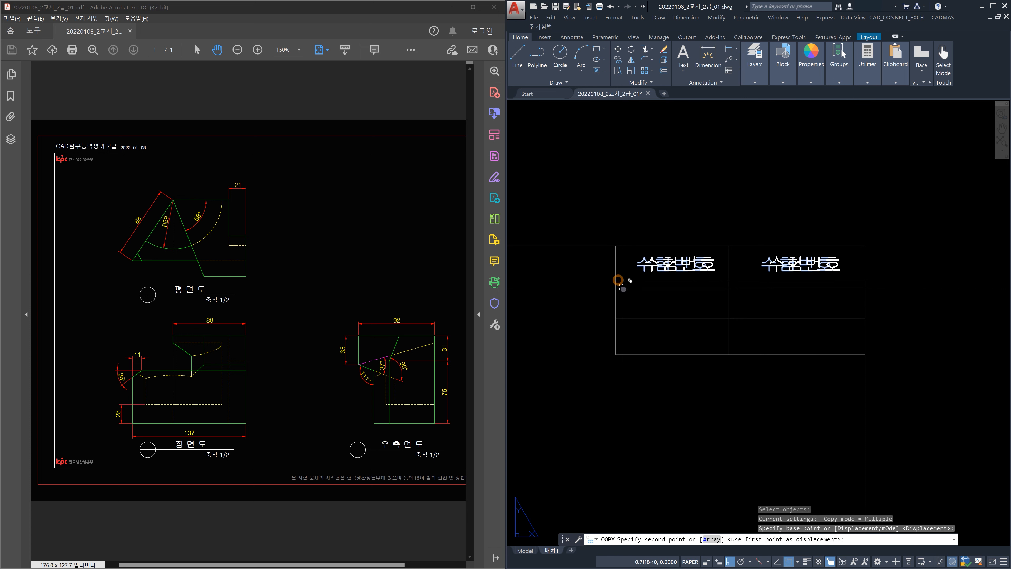
left_click(616, 317)
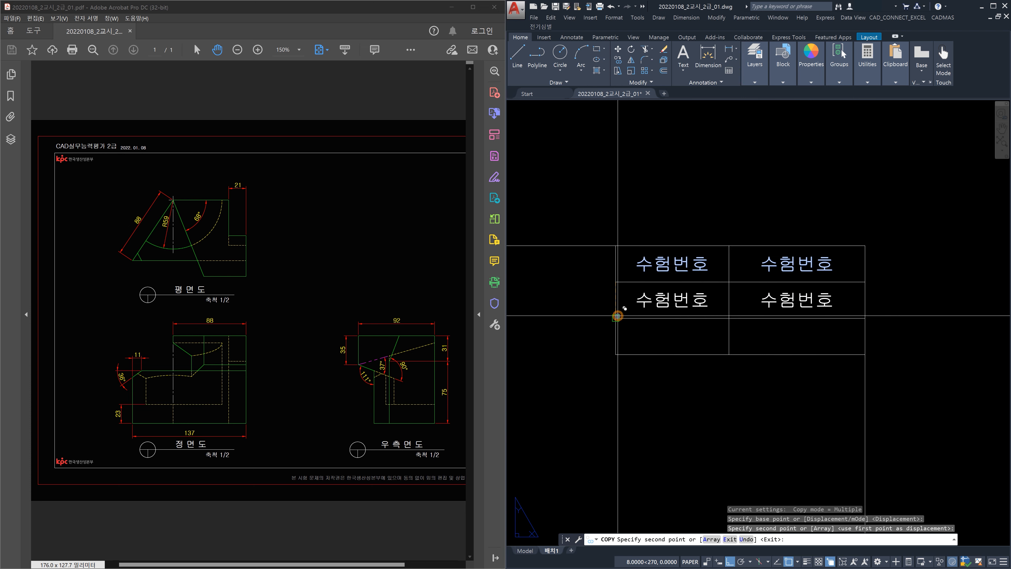
left_click(616, 353)
key("Escape")
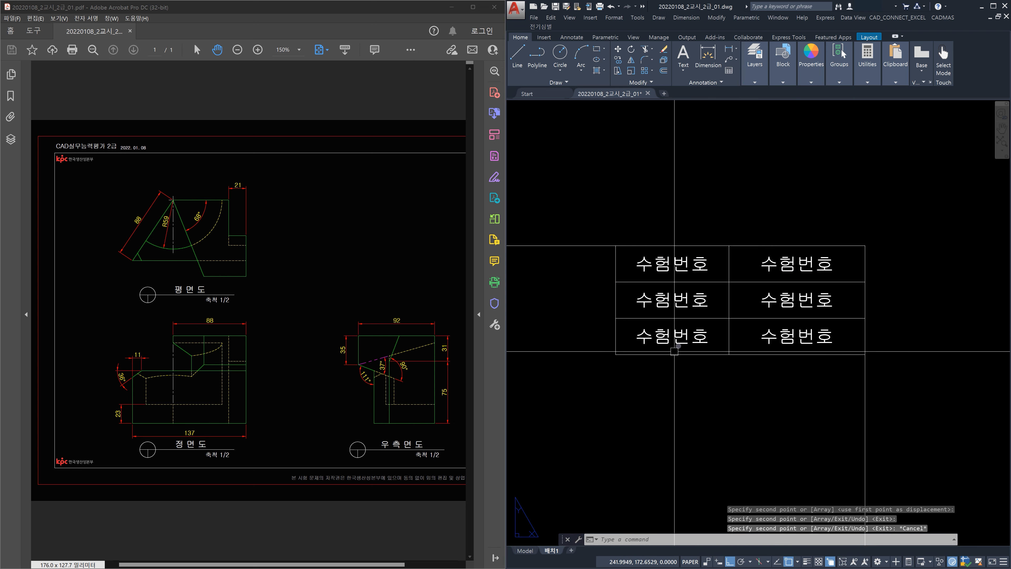
Change the left-column labels in the title block's middle and bottom rows to 이름 and 일자.
double_click(704, 301)
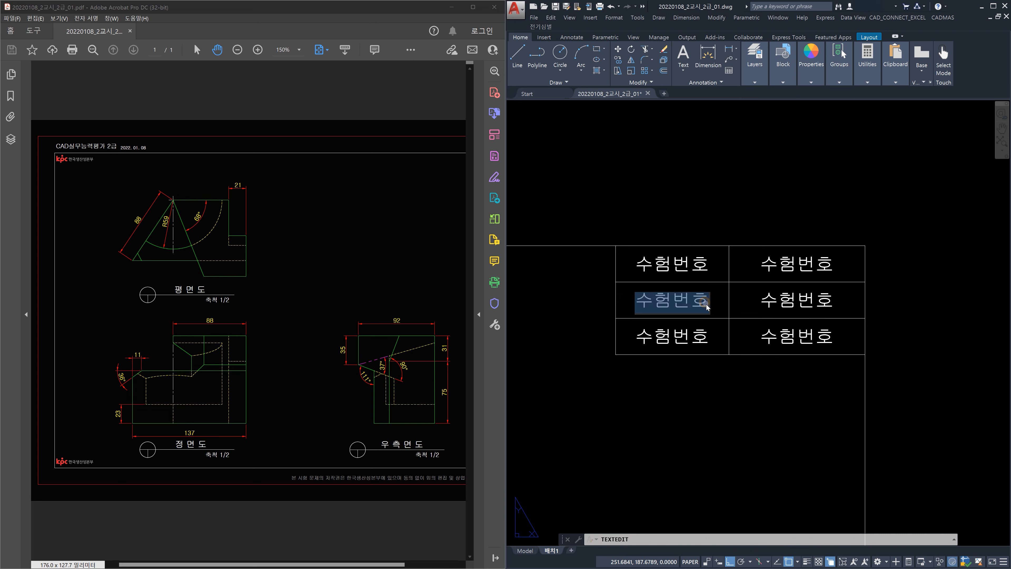
type("ㅇ")
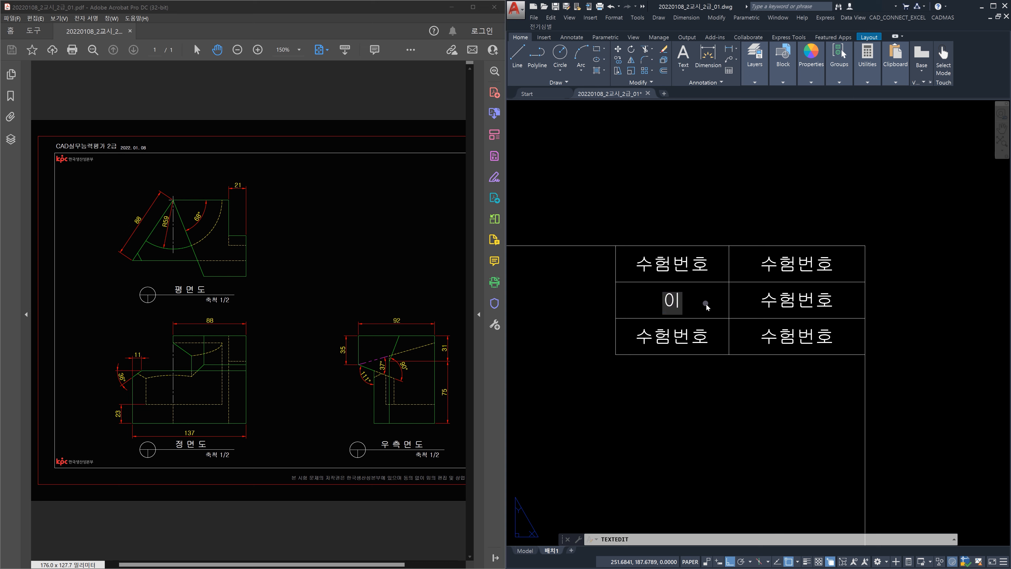
left_click(689, 344)
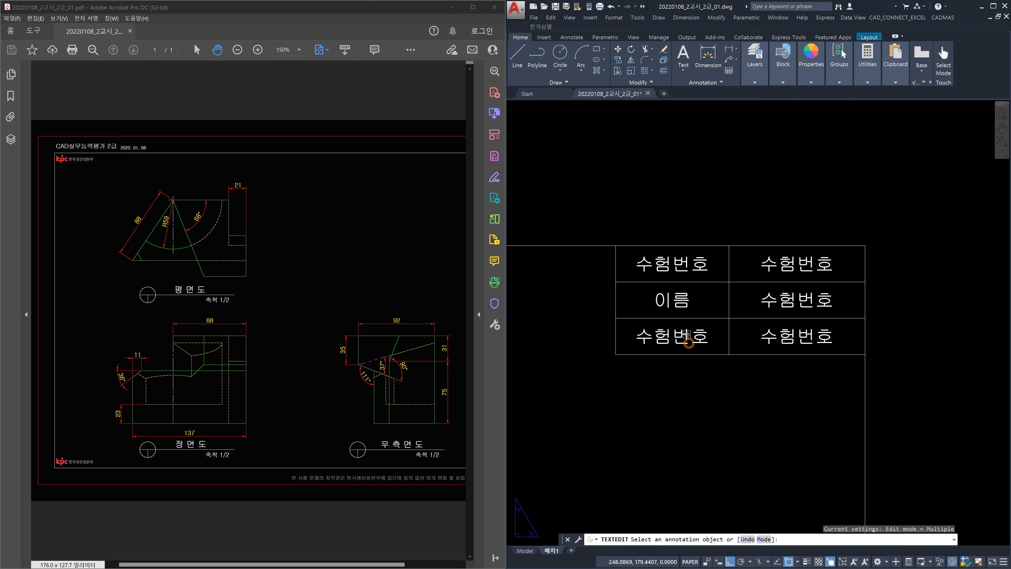
left_click(685, 335)
type("이")
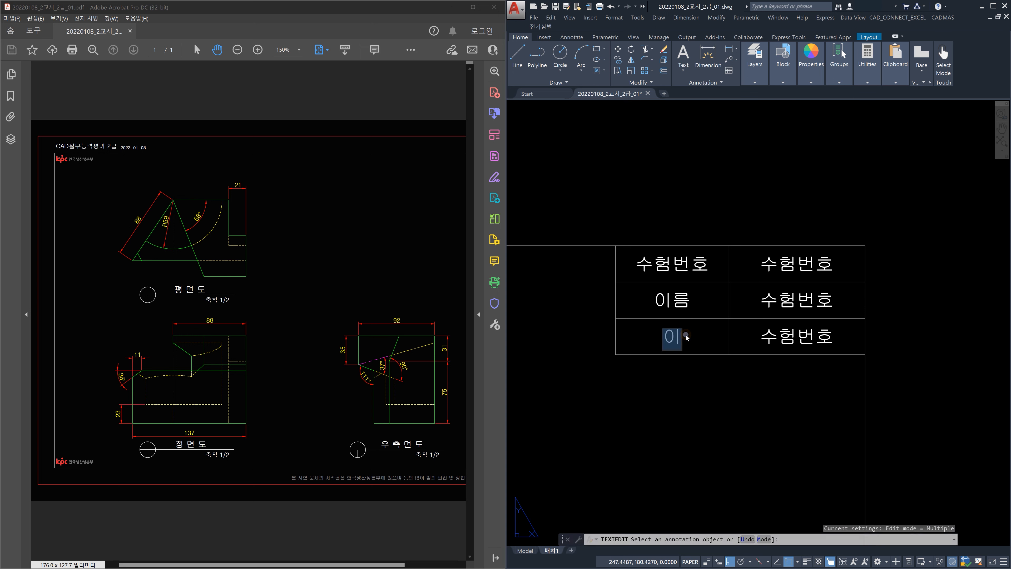
left_click(718, 314)
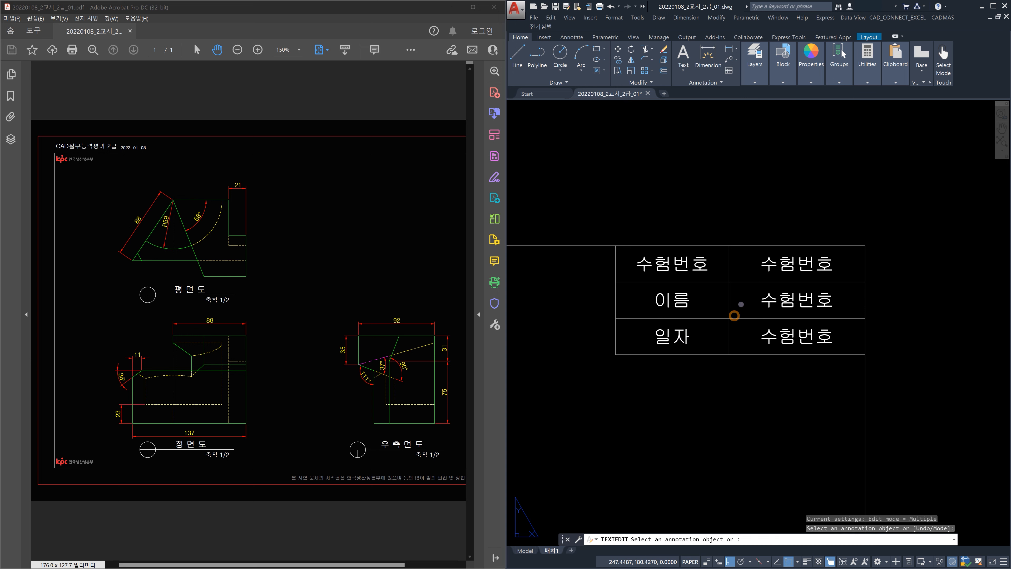
Replace the right-column placeholders in the title block's top and middle rows with the candidate's exam number and full name.
left_click(776, 261)
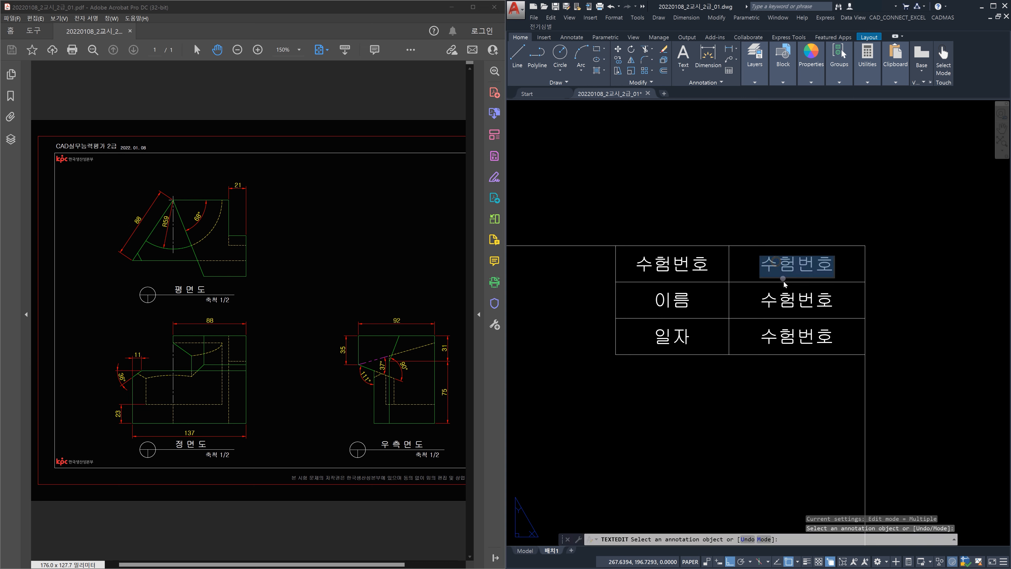
type("123456789")
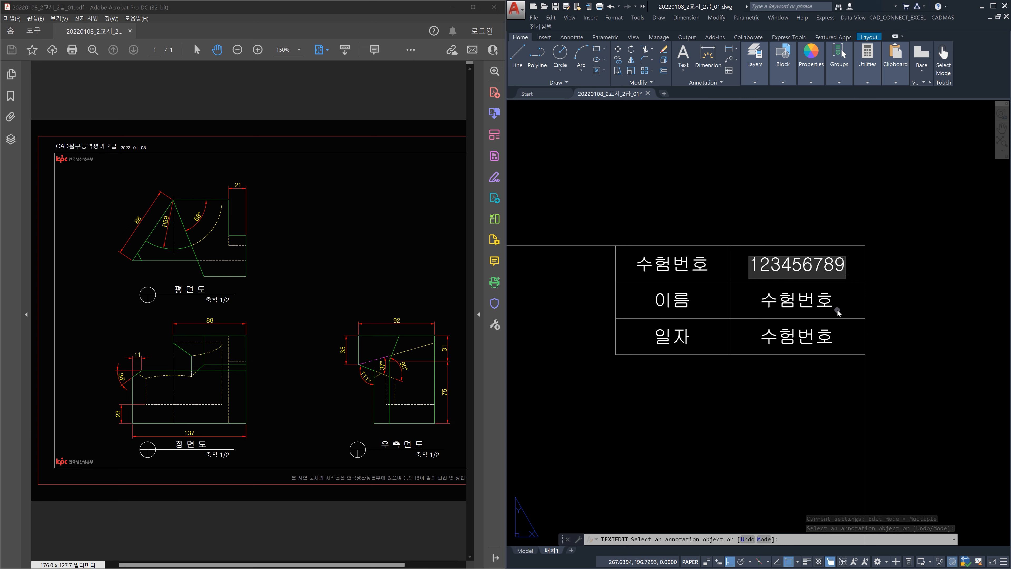
left_click(828, 296)
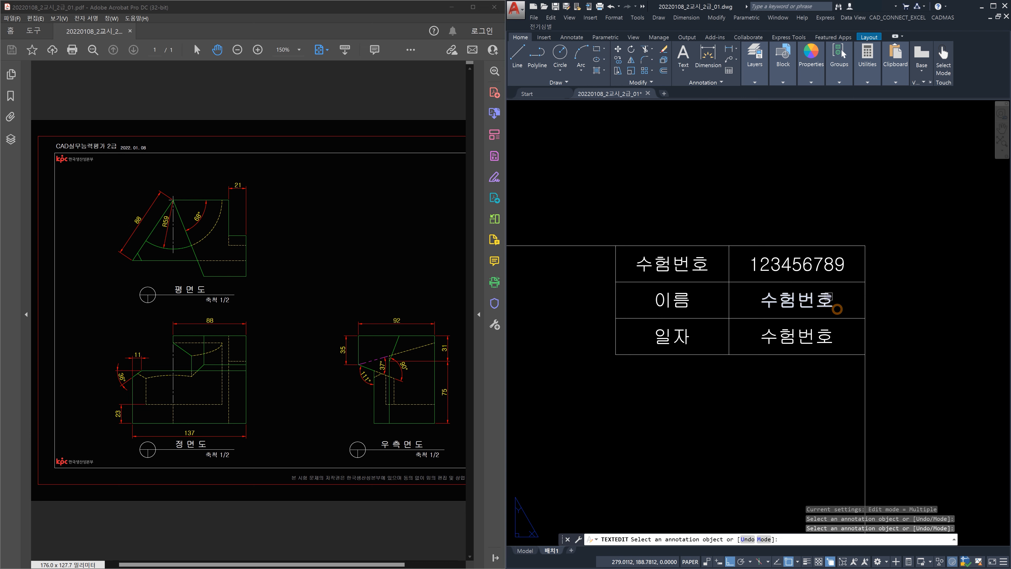
left_click(827, 296)
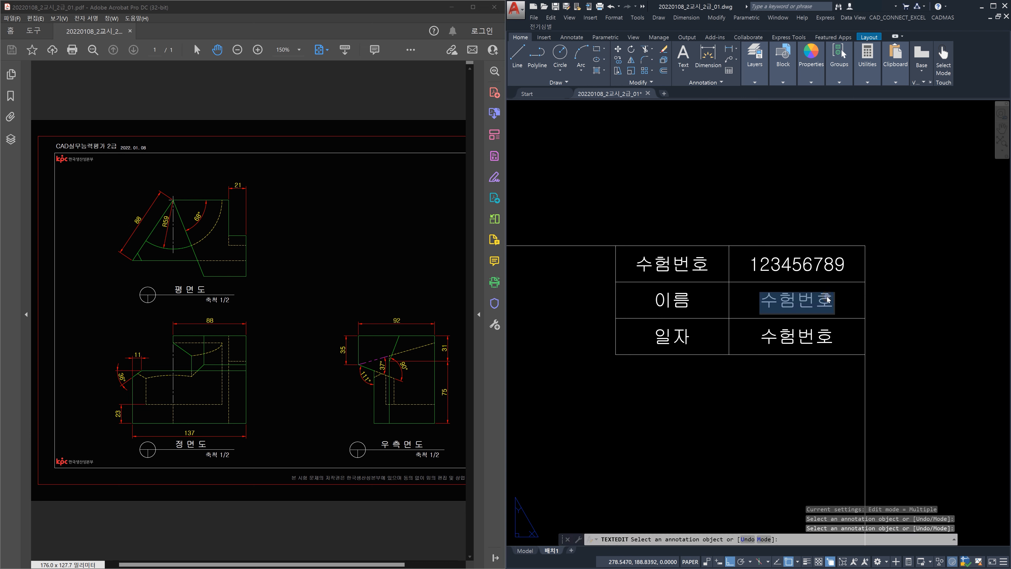
type("ghd")
key("BackSpace")
key("BackSpace")
key("BackSpace")
key("BackSpace")
key("BackSpace")
key("BackSpace")
type("호")
type("길")
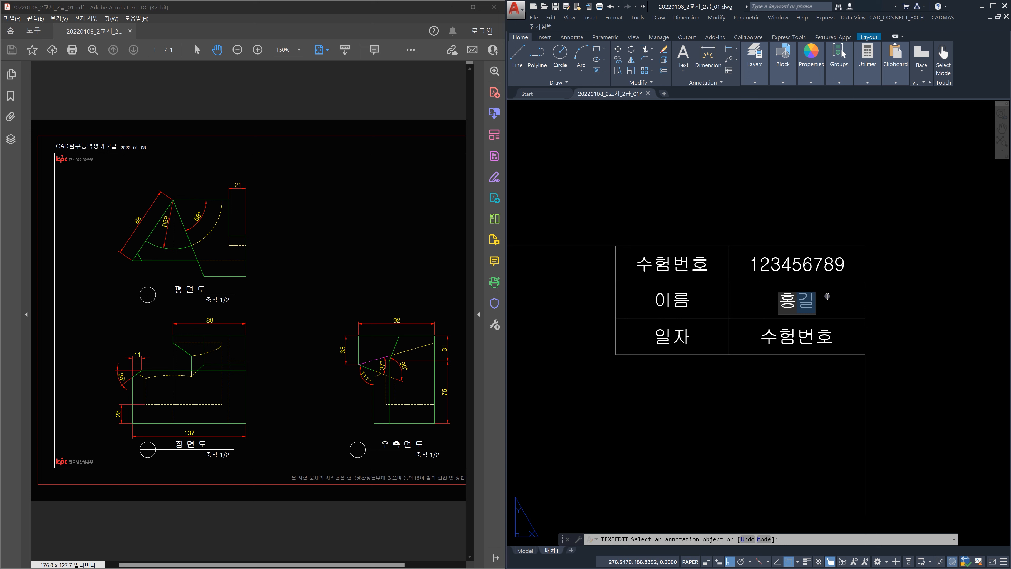
type("도")
Replace the placeholder text beside 일자 with the date 2022. 01. 08 and finish text editing.
left_click(818, 355)
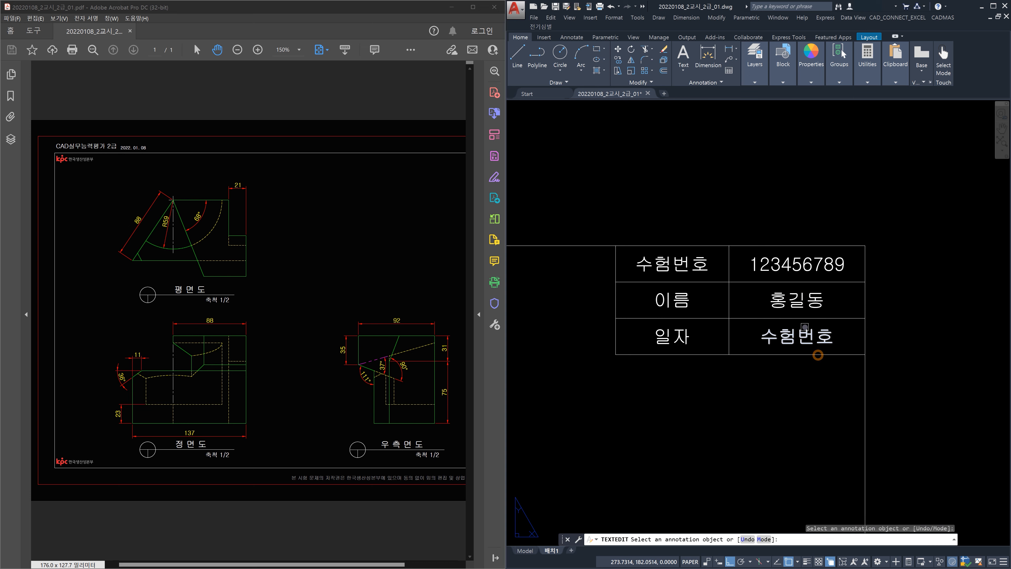
left_click(805, 326)
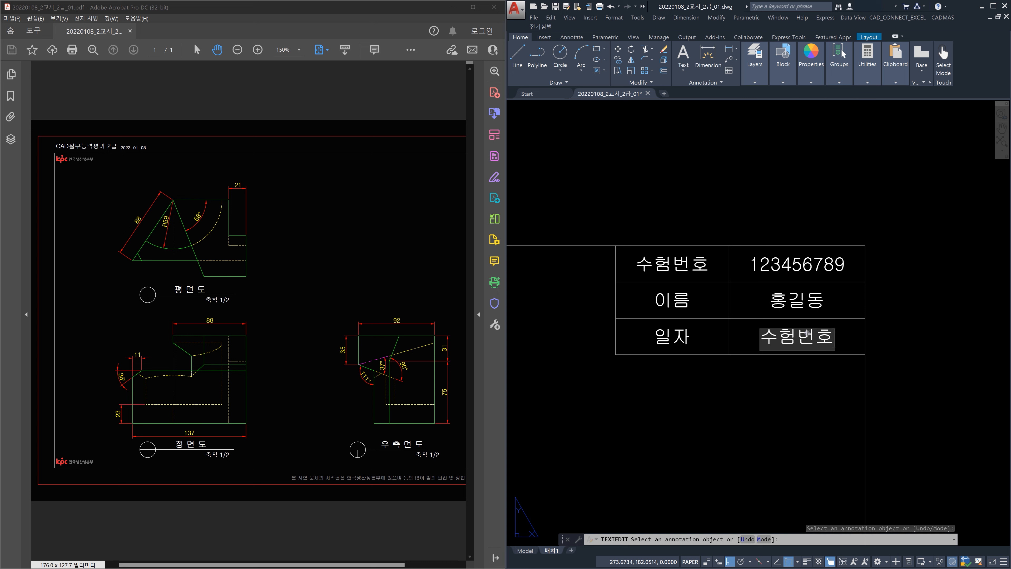
key("BackSpace")
key("BackSpace")
key("BackSpace")
key("BackSpace")
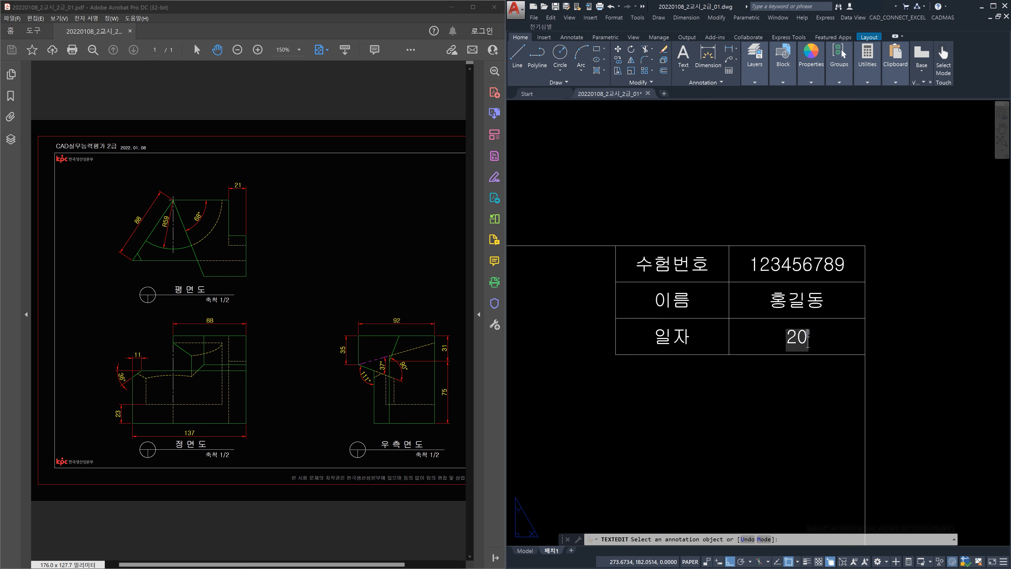
type("2022. 01")
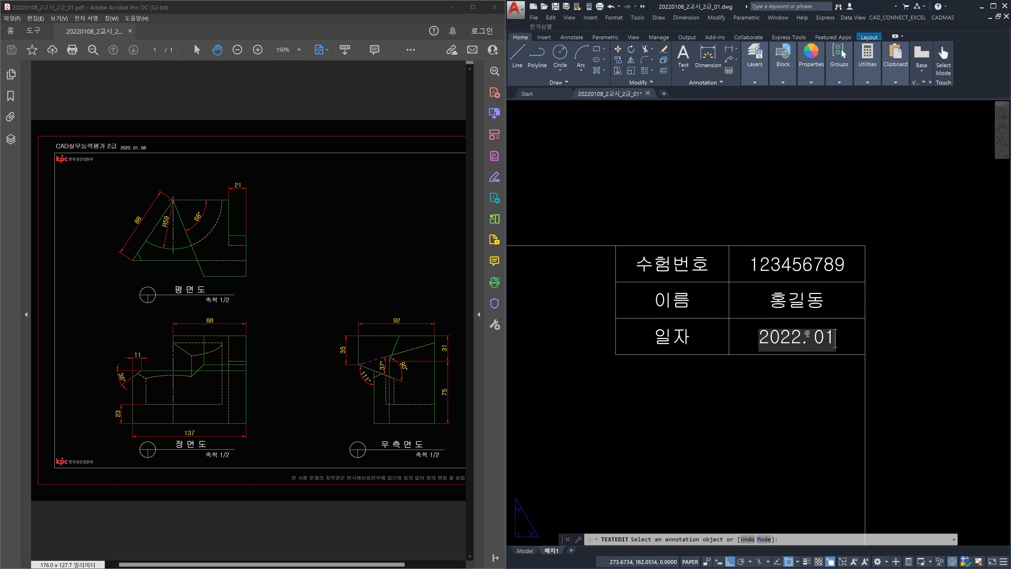
type(". 08")
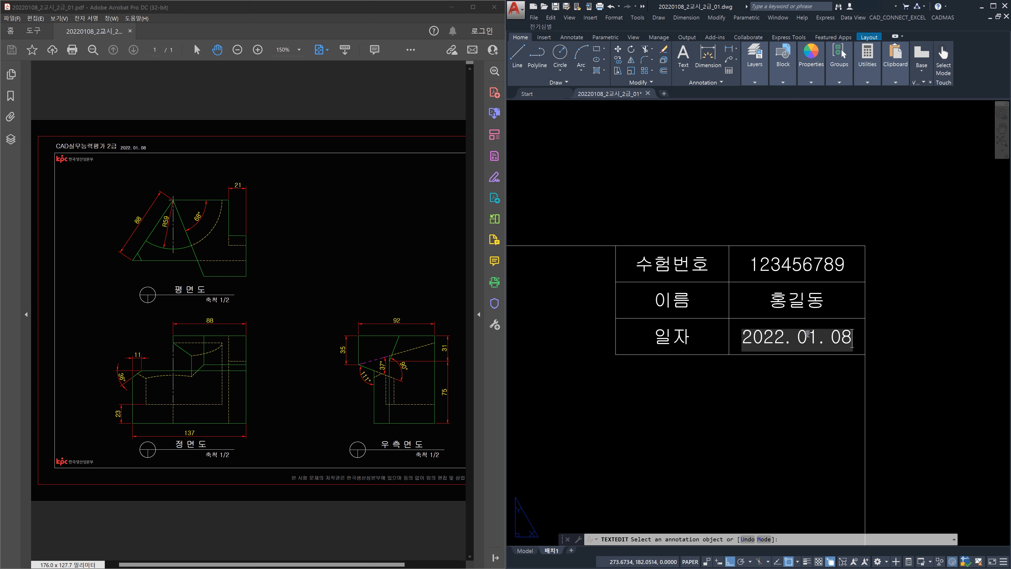
left_click(804, 422)
key("Escape")
key("Escape")
key("Escape")
scroll(785, 382, "down", 4)
middle_click_drag(746, 404, 848, 300)
scroll(853, 301, "down", 3)
scroll(847, 304, "up", 3)
scroll(847, 304, "down", 2)
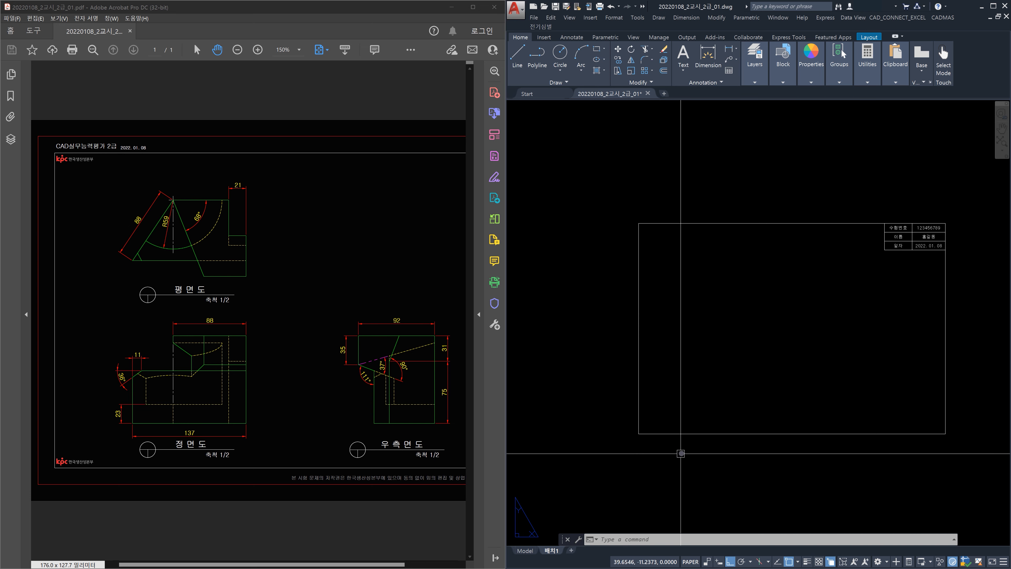
scroll(672, 454, "up", 4)
type("ed")
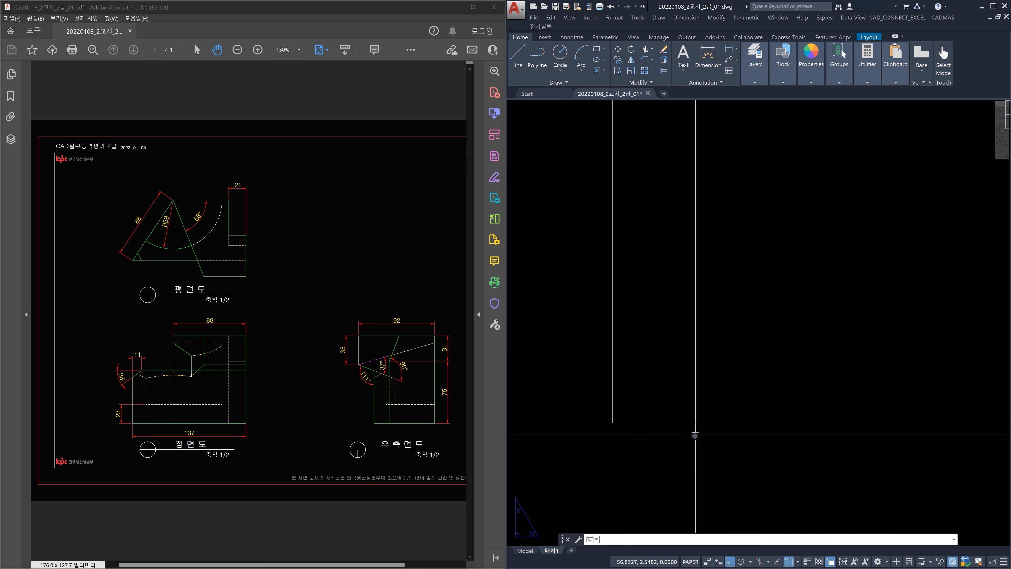
key("space")
type("c")
key("space")
key("Escape")
type("ㅁ")
key("space")
key("Escape")
key("Escape")
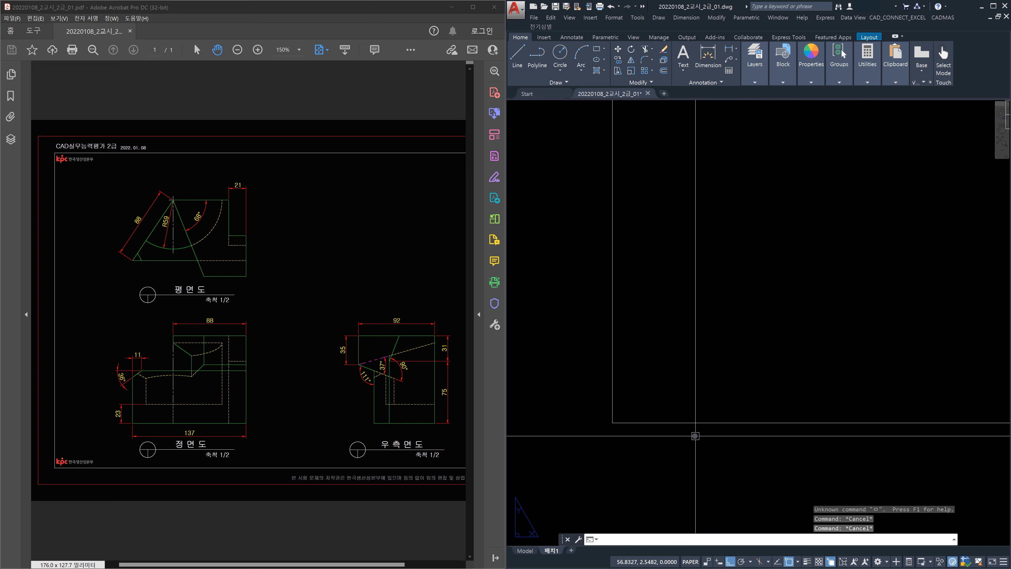
Create three viewports in the Right arrangement, spanning the sheet border from its lower-left corner to its upper-right corner.
type("z")
key("space")
type("a")
key("space")
key("Escape")
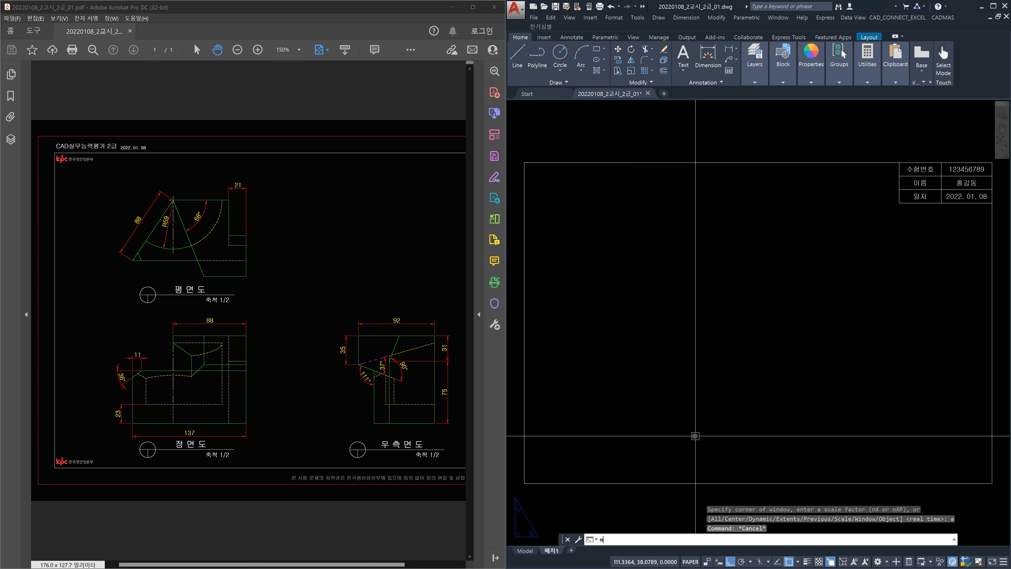
type("mv")
key("space")
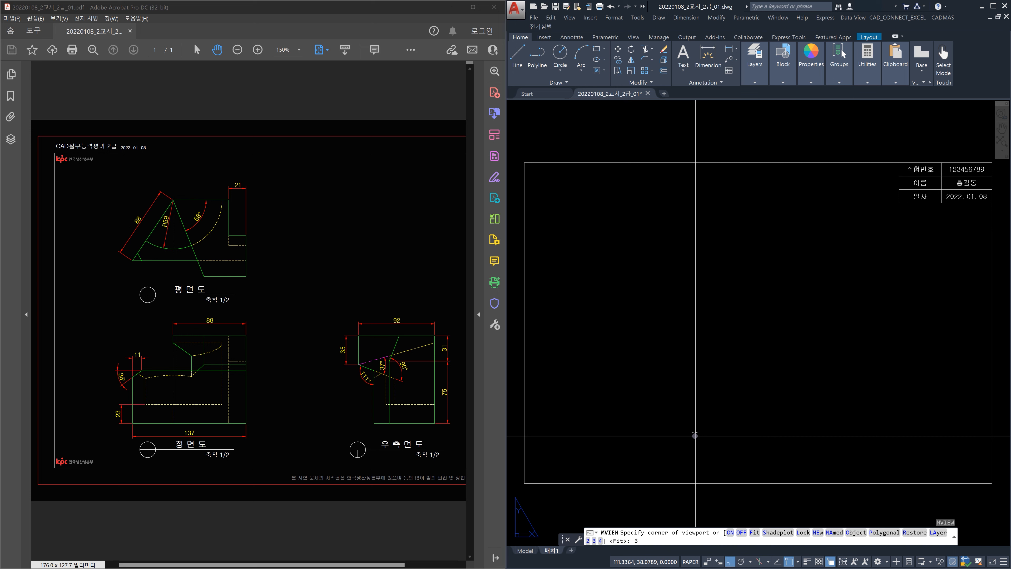
key("Return")
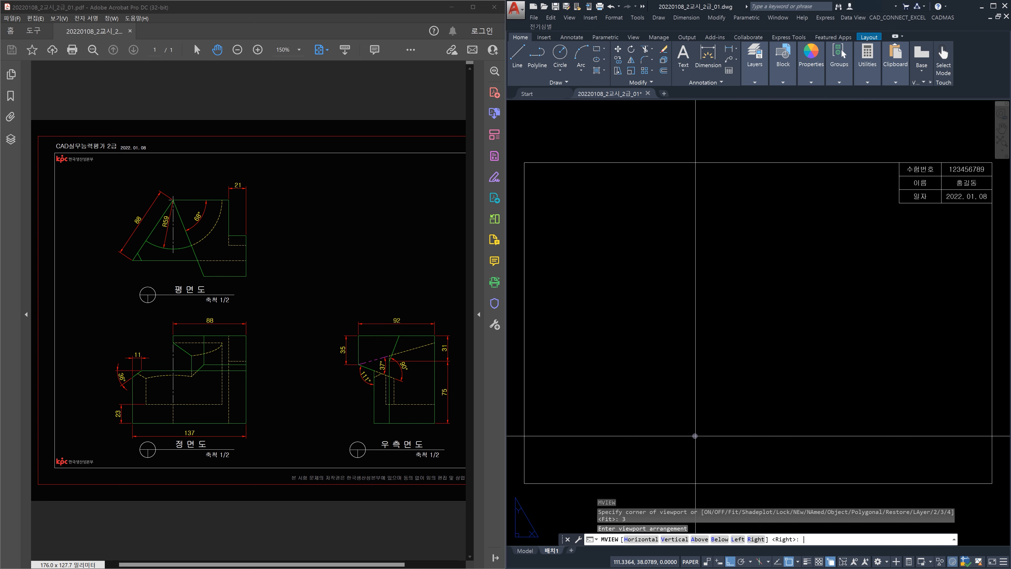
key("Return")
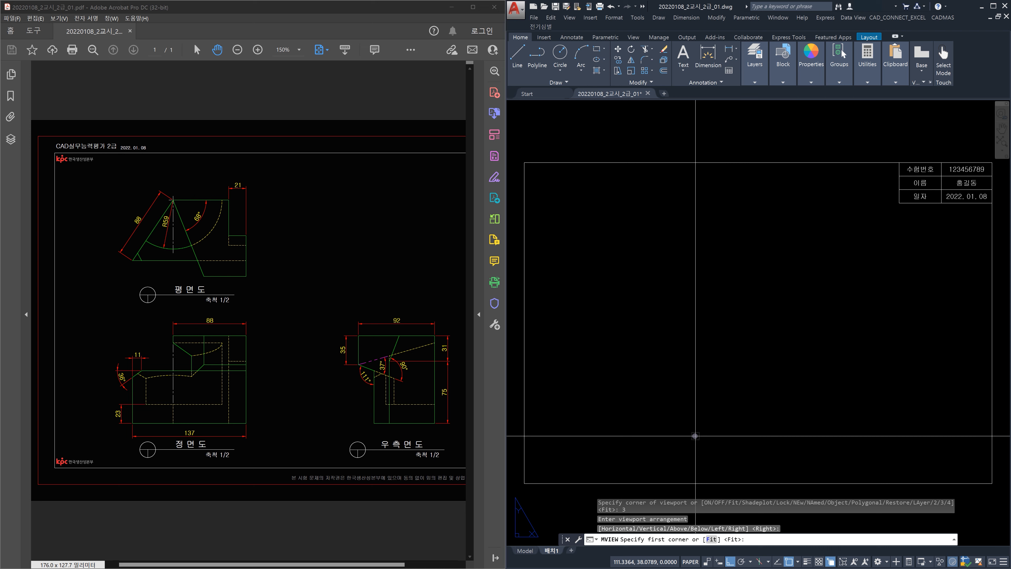
left_click(536, 482)
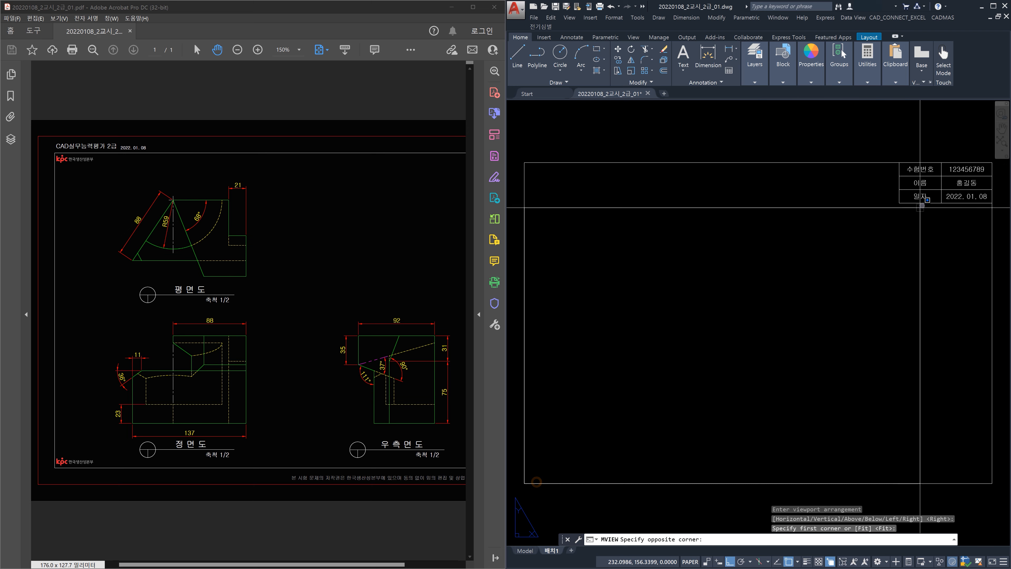
left_click(991, 162)
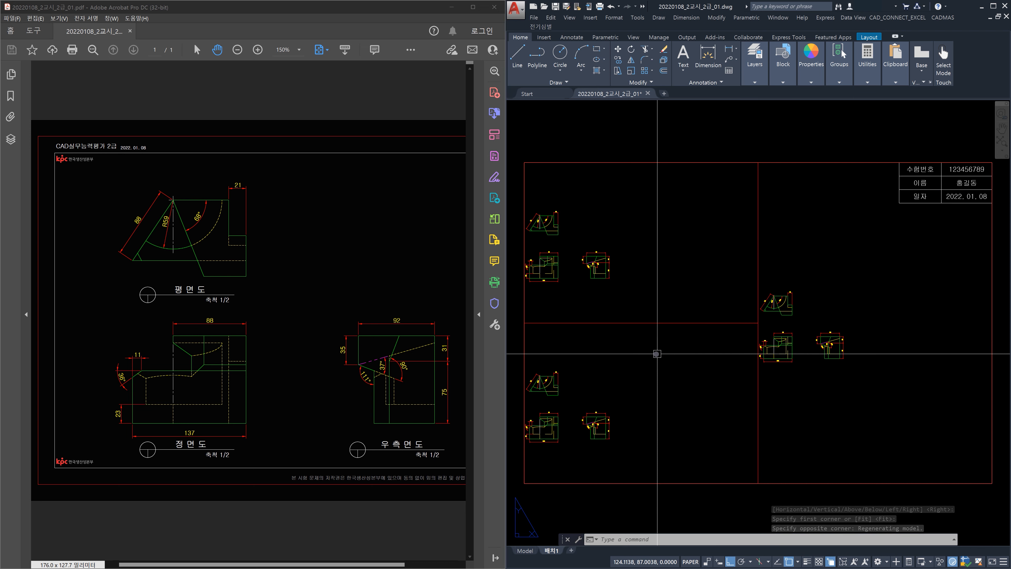
Fit the whole three-view drawing in model space with Zoom All, and return to the 배치1 layout.
left_click(525, 550)
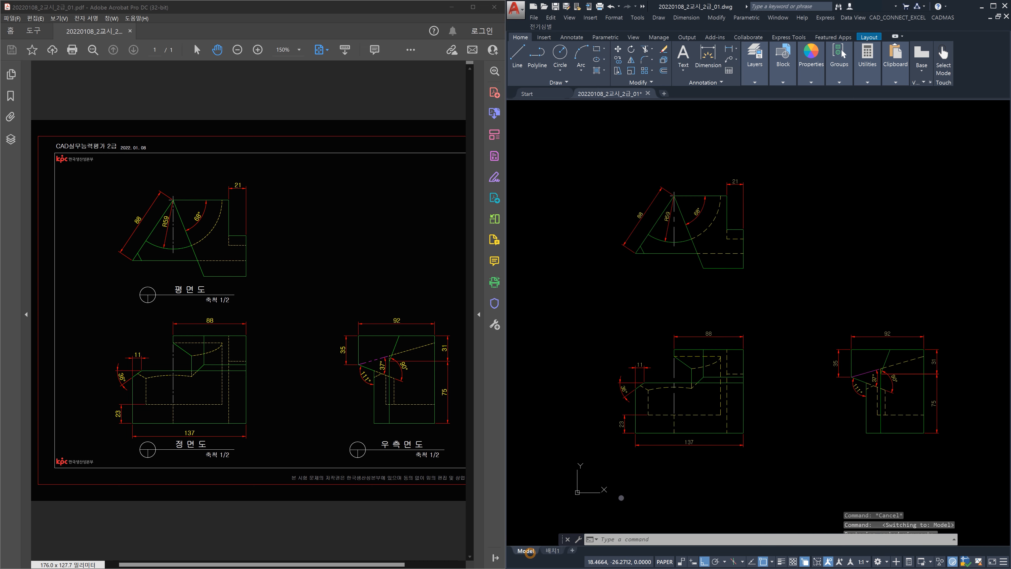
type("z")
key("Return")
type("a")
key("Return")
key("Escape")
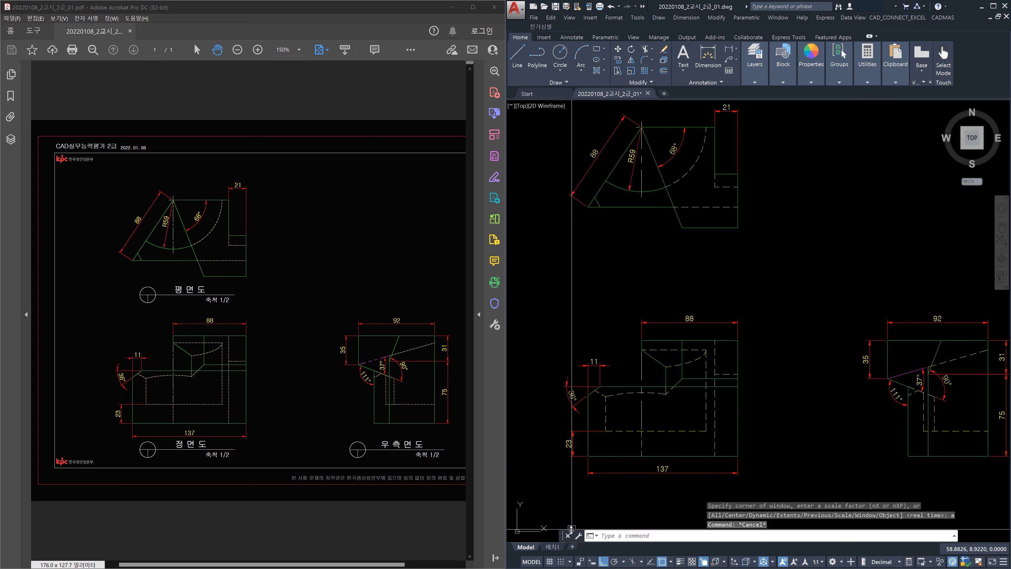
left_click(552, 547)
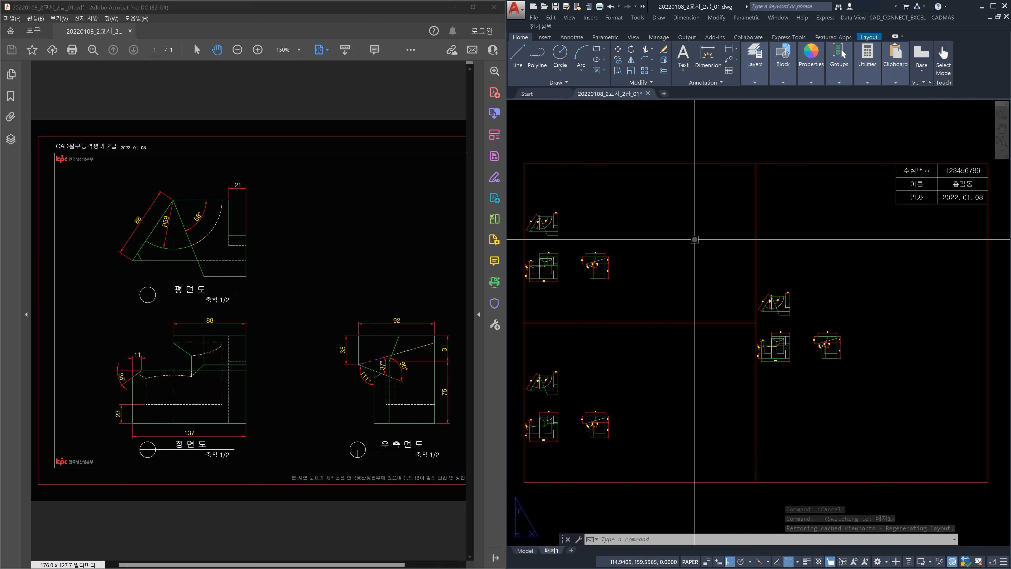
Activate the upper-left viewport and pan its model view so all three projected views lie inside it.
double_click(695, 239)
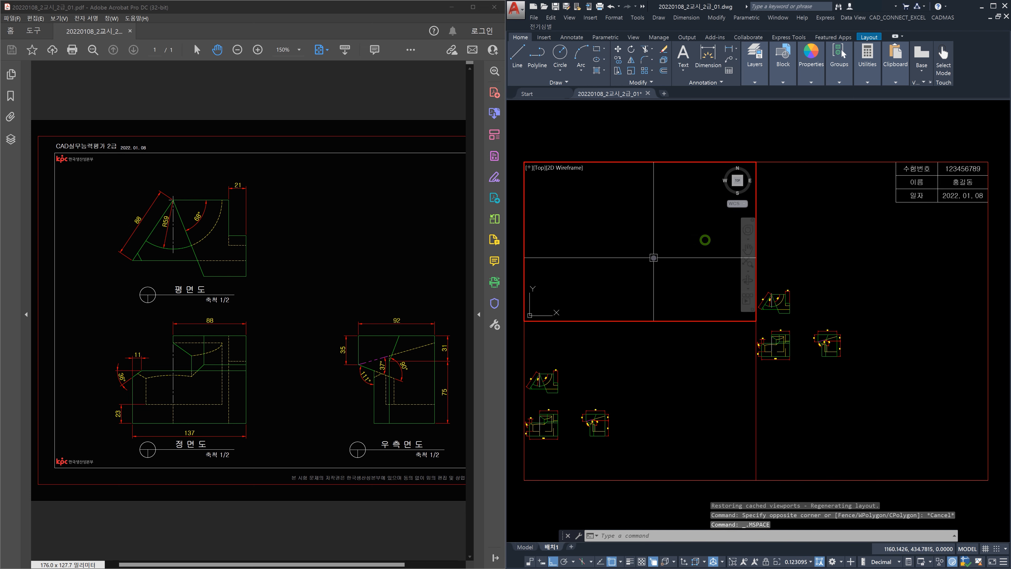
left_click_drag(626, 248, 697, 217)
left_click(638, 246)
middle_click_drag(617, 261, 678, 238)
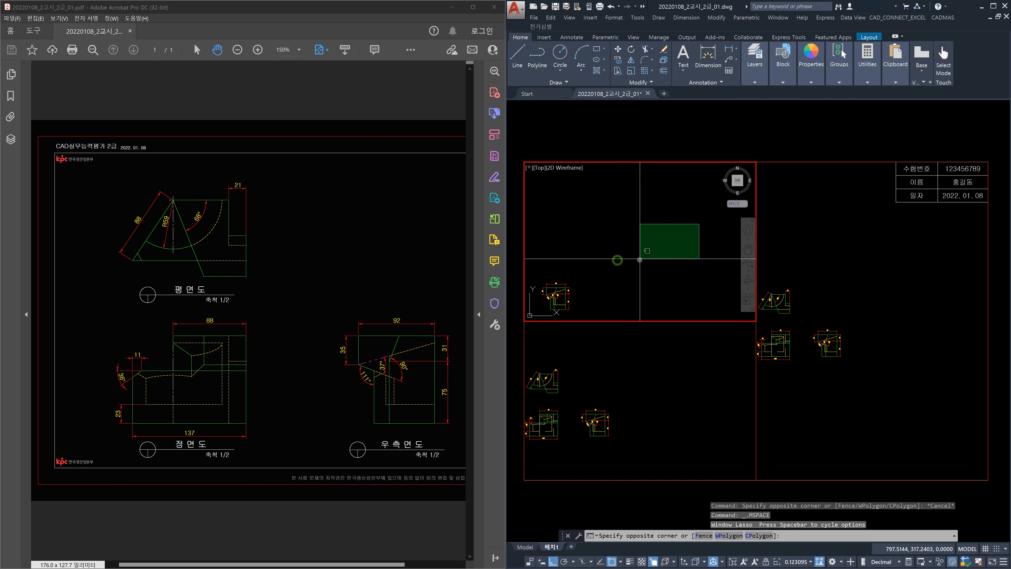
key("Escape")
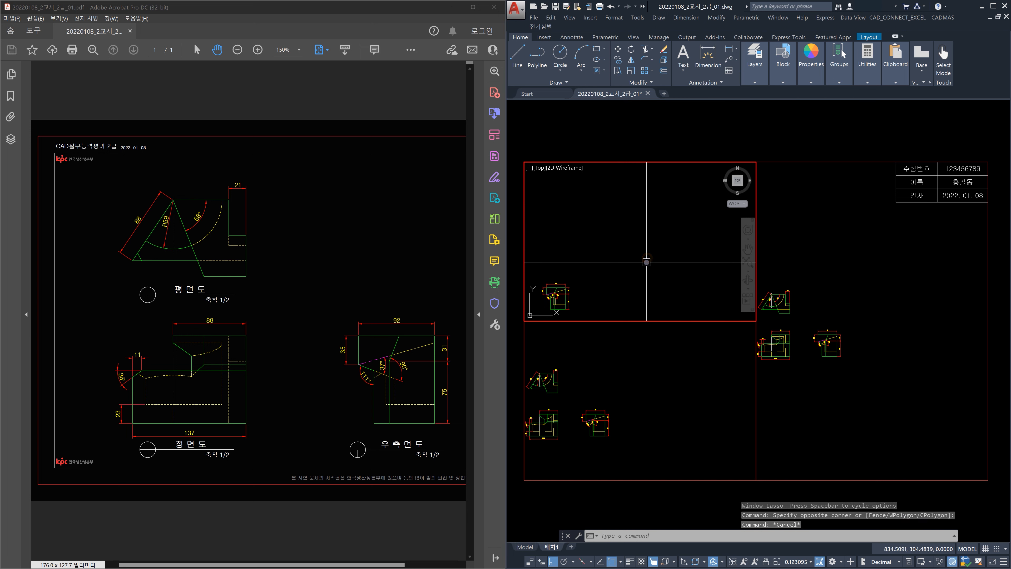
middle_click_drag(616, 273, 636, 269)
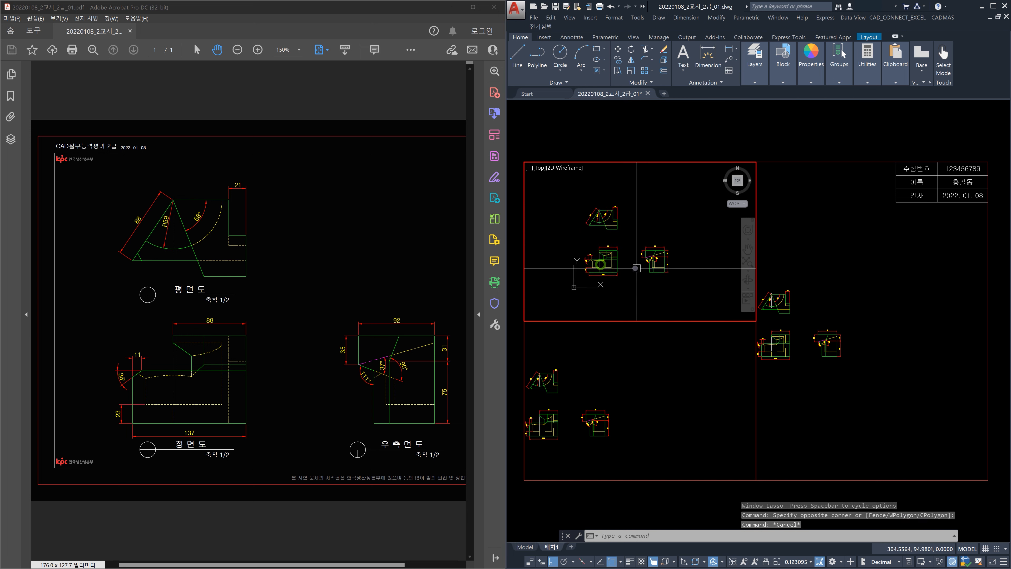
Zoom the upper-left viewport to the drawing's extents and pan until the plan view sits near its middle.
type("z")
key("Return")
type("a")
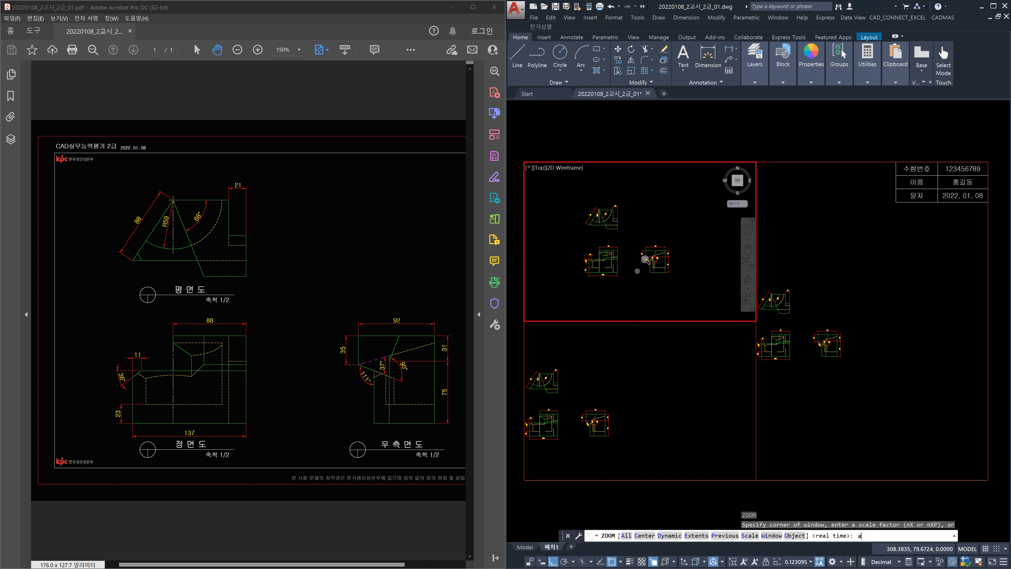
key("Return")
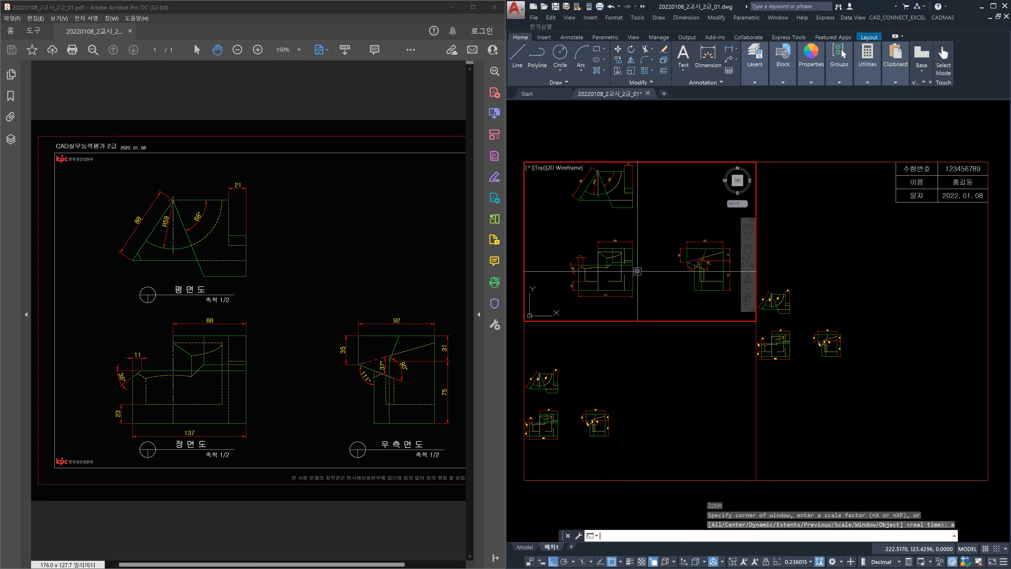
type("z")
key("Return")
type("e")
key("Return")
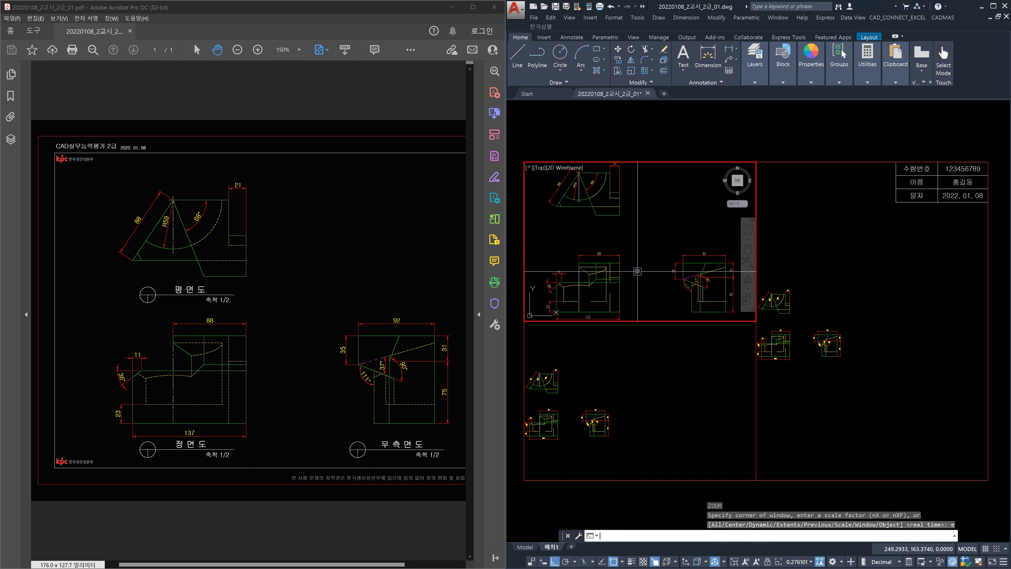
middle_click_drag(649, 229, 698, 280)
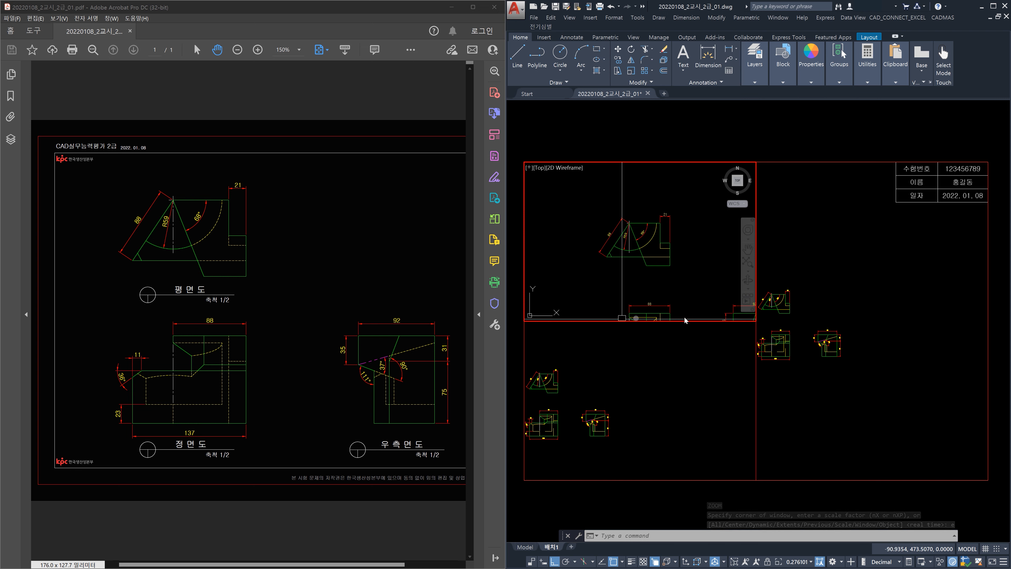
Pan the model views in the lower-left and right viewports so all three projected views lie inside each viewport.
left_click(661, 397)
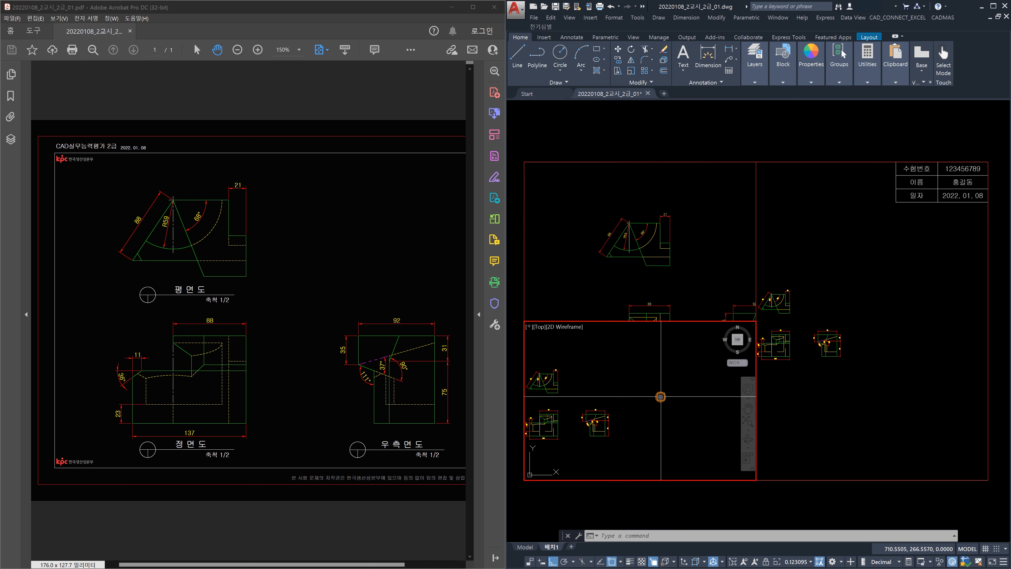
mouse_move(578, 445)
middle_mouse_down()
mouse_move(664, 441)
mouse_move(673, 418)
middle_mouse_up()
left_click(844, 385)
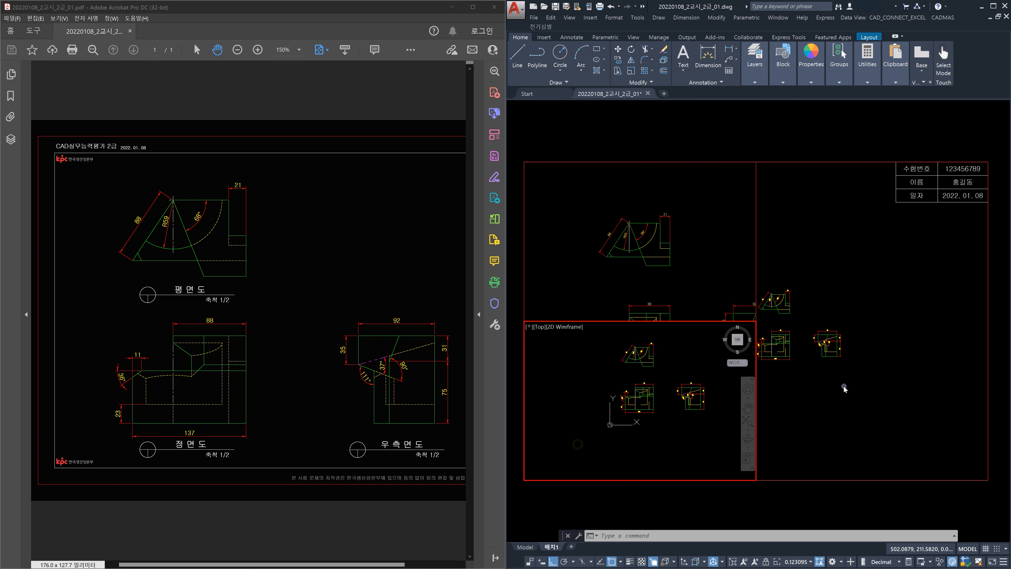
mouse_move(845, 397)
middle_mouse_down()
mouse_move(894, 380)
mouse_move(894, 458)
mouse_move(889, 372)
middle_mouse_up()
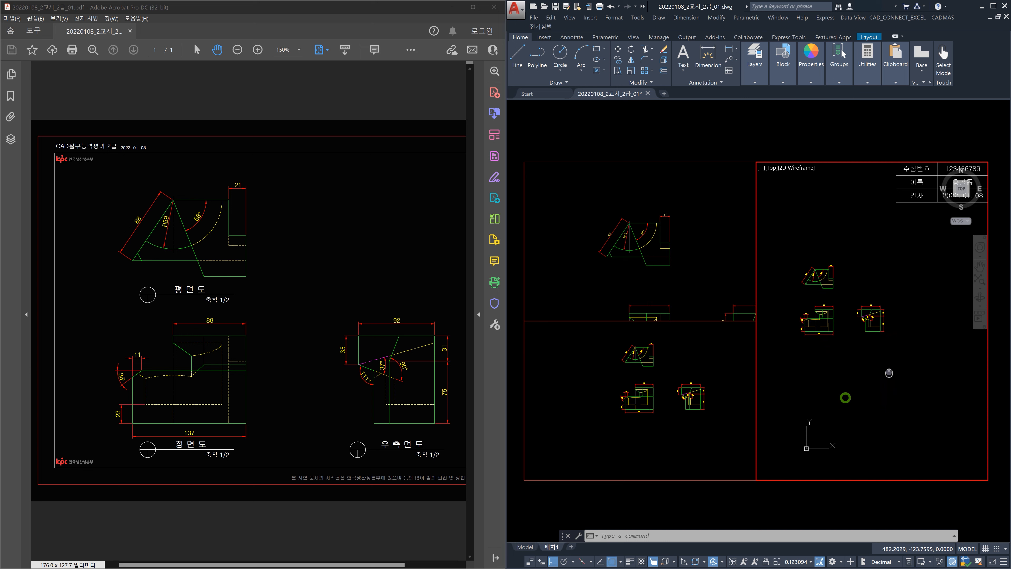
middle_click_drag(888, 342, 886, 416)
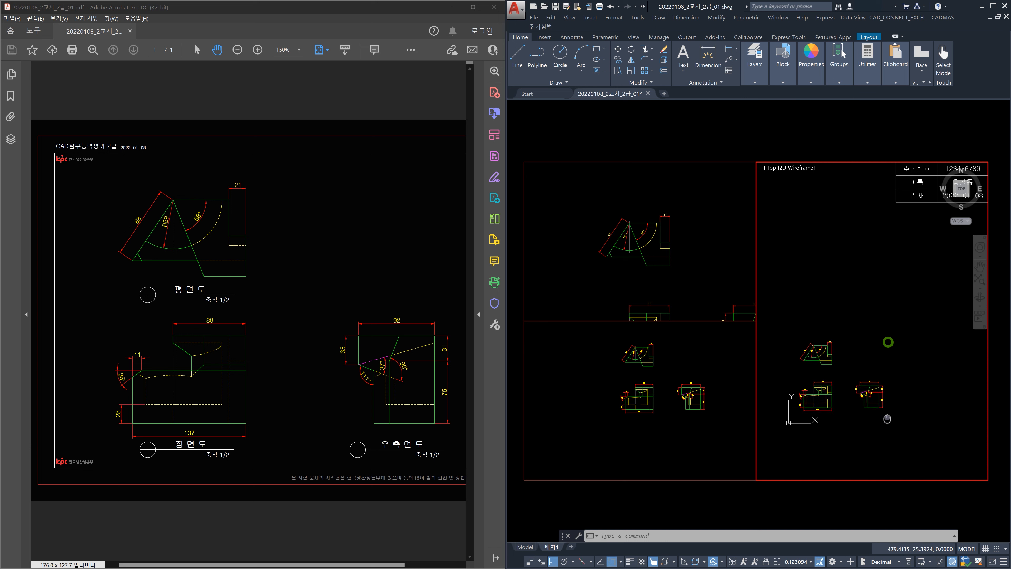
scroll(882, 399, "down", 2)
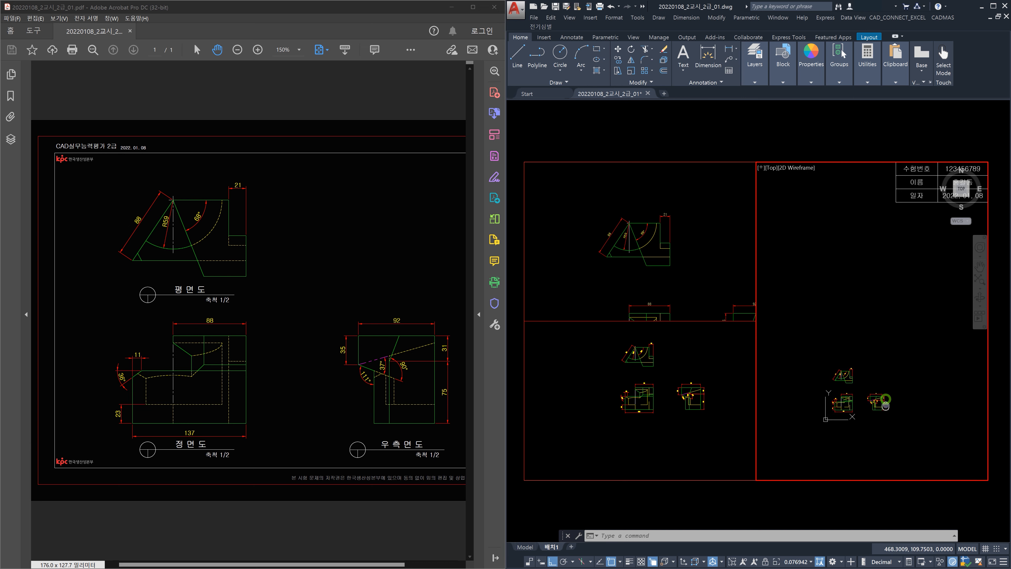
Return to paper space and set the scale of all three viewports to 1:2.
double_click(703, 127)
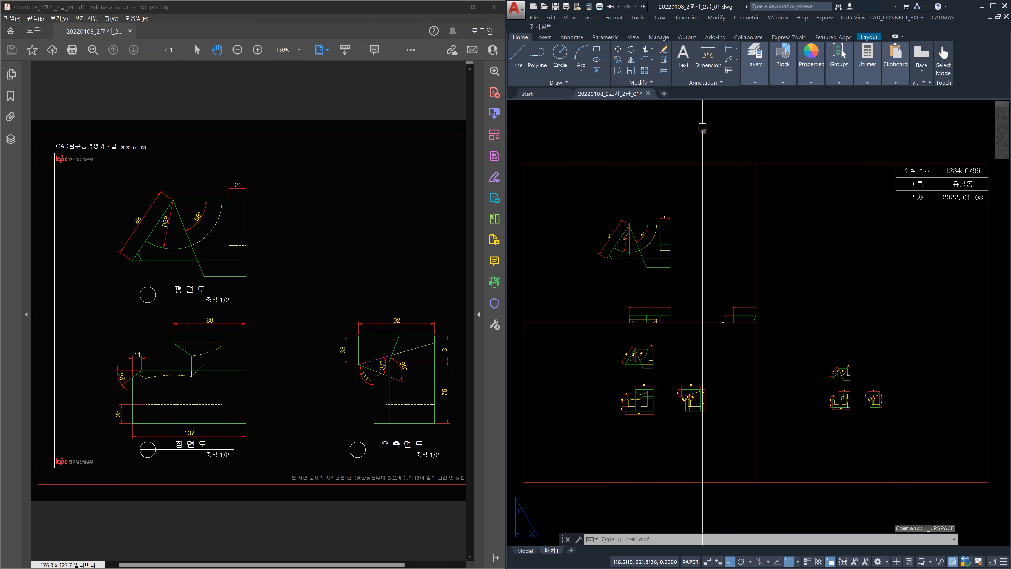
left_click(783, 344)
left_click(743, 294)
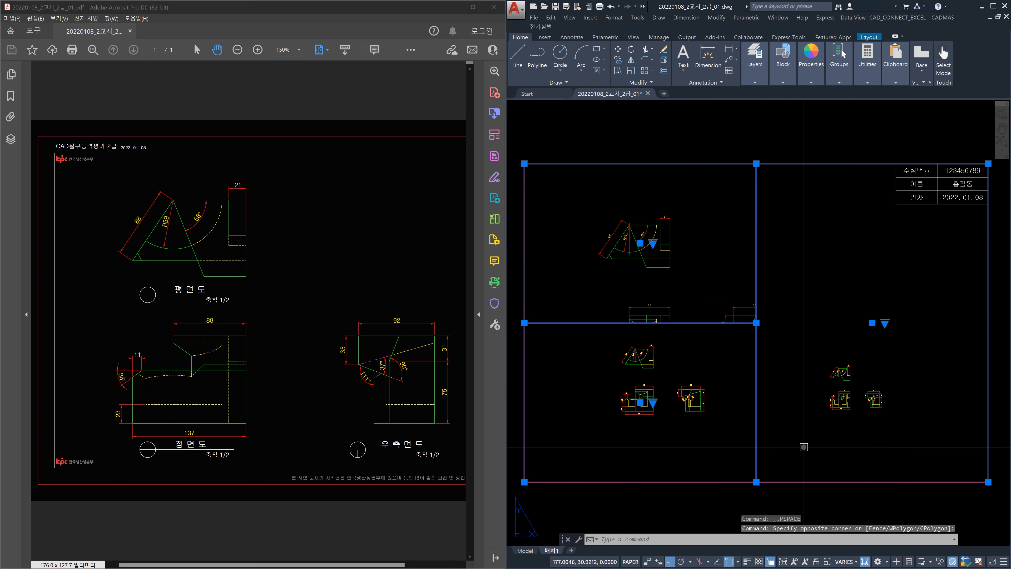
left_click(856, 564)
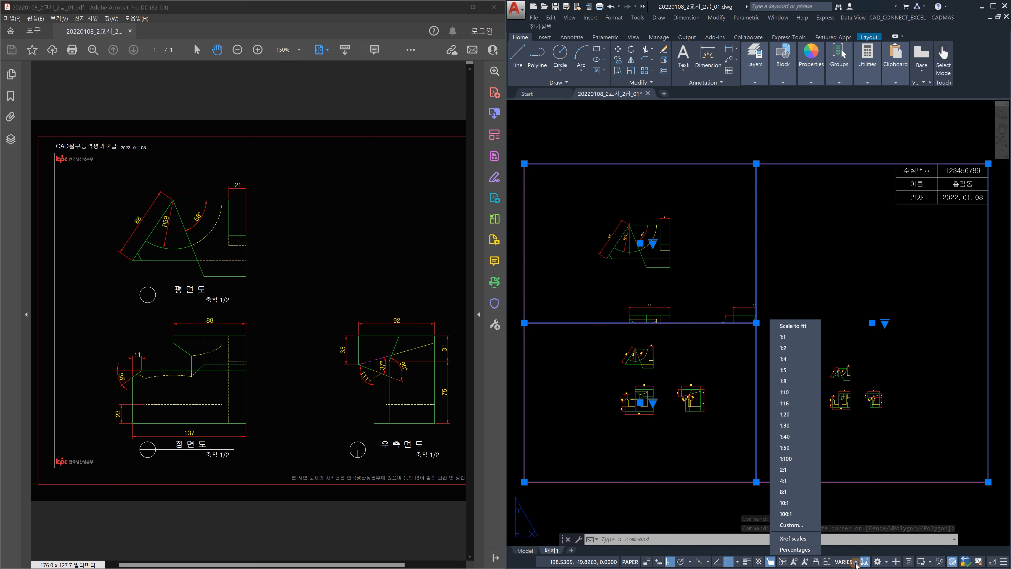
left_click(796, 349)
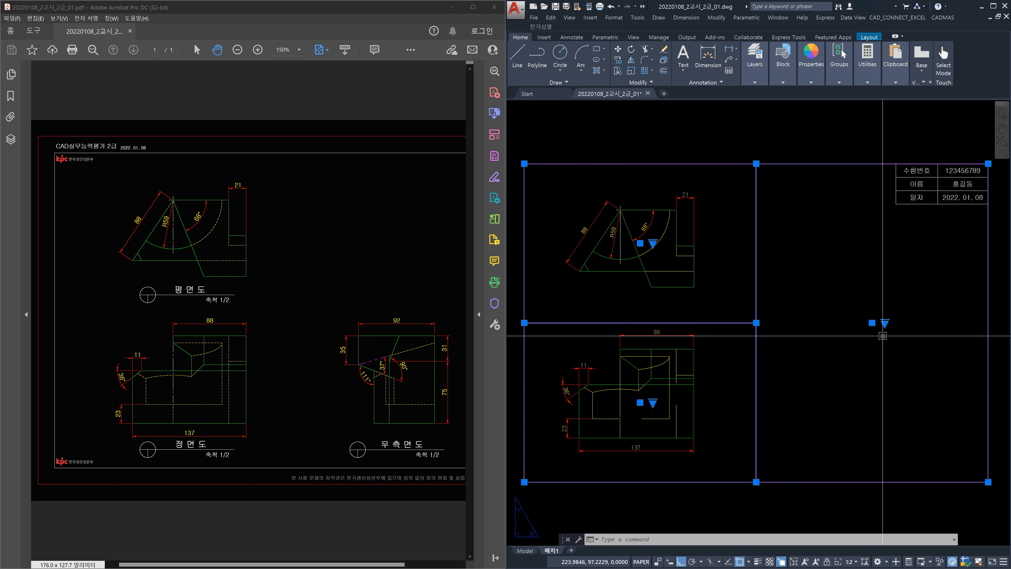
key("Escape")
Activate the right viewport and pan its model until only the side view shows in the viewport's lower half.
double_click(883, 336)
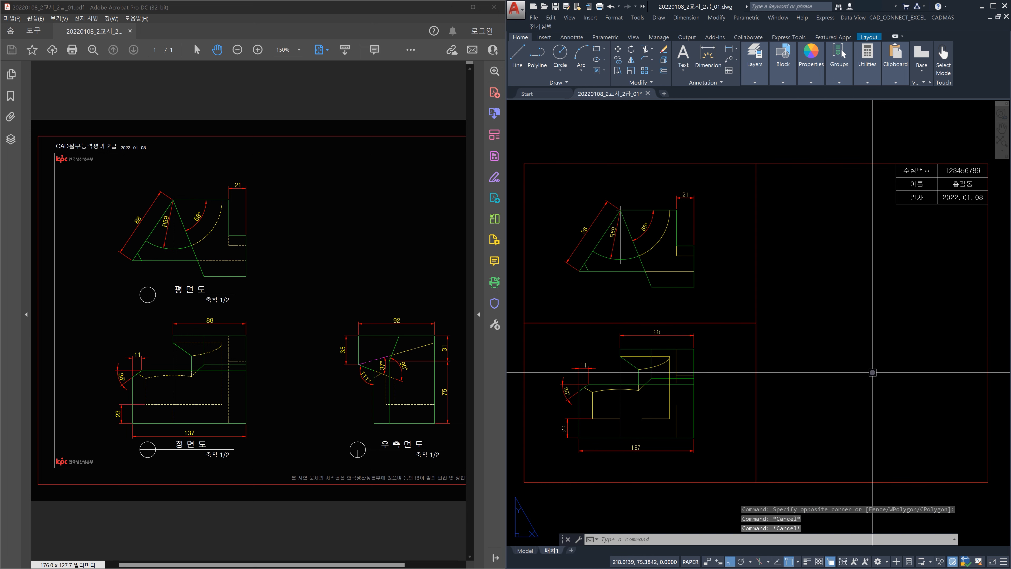
middle_click_drag(853, 419, 906, 238)
middle_click_drag(862, 356, 930, 281)
middle_click_drag(867, 377, 902, 339)
middle_click_drag(912, 391, 809, 315)
middle_click_drag(886, 382, 817, 321)
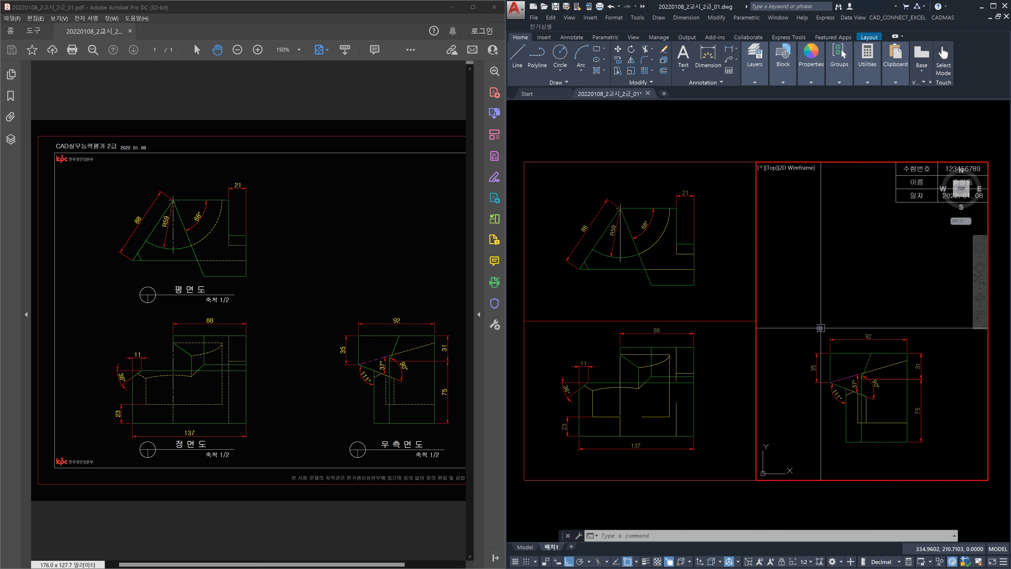
Fit the whole reference page in the PDF window, nudge the right viewport's side view slightly down, and return to paper space.
left_click(293, 534)
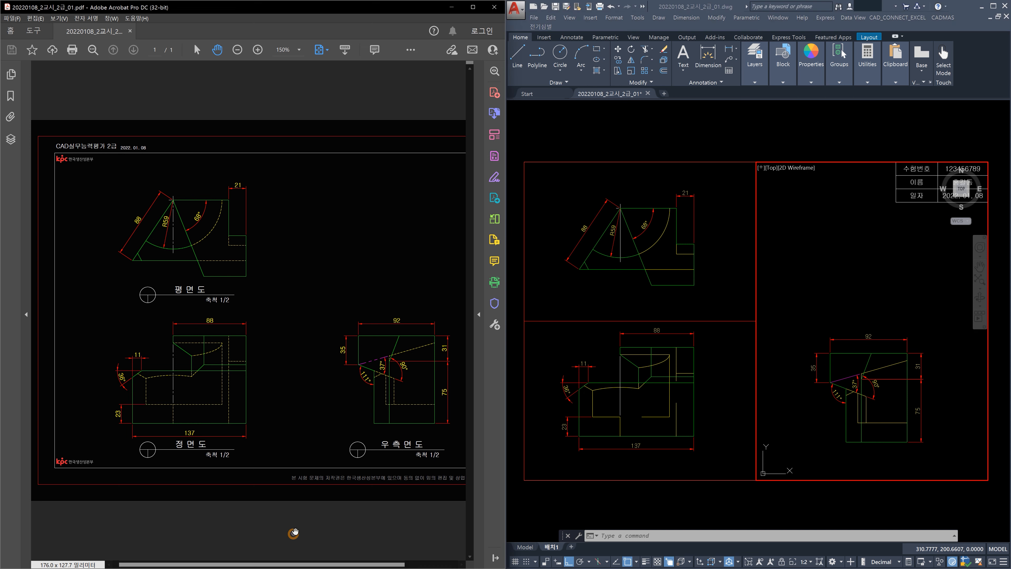
key("ctrl+0")
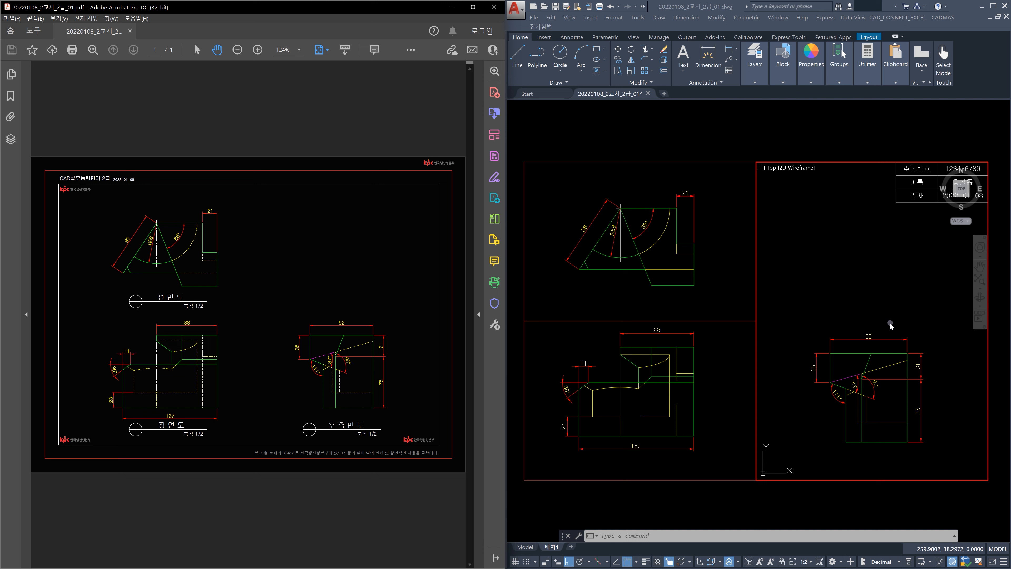
mouse_move(900, 403)
middle_mouse_down()
mouse_move(868, 397)
mouse_move(896, 409)
middle_mouse_up()
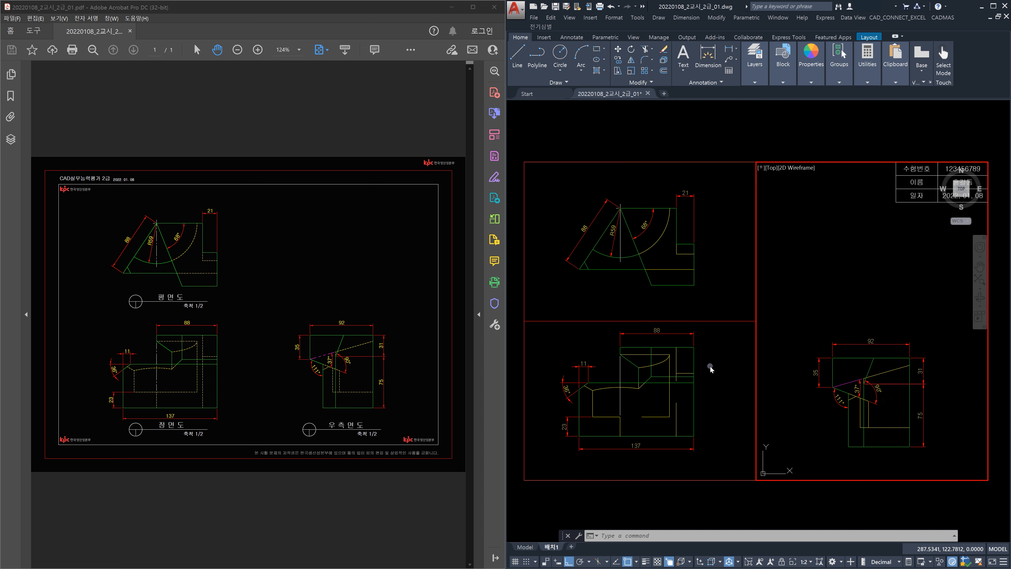
double_click(745, 119)
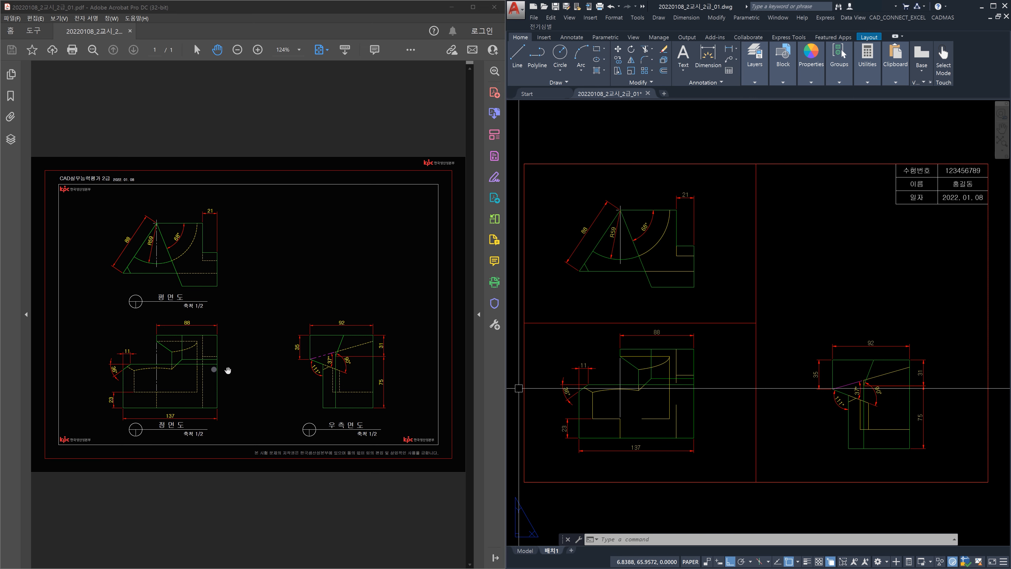
Pan the front view slightly to the right inside the lower-left viewport and return to paper space.
double_click(703, 409)
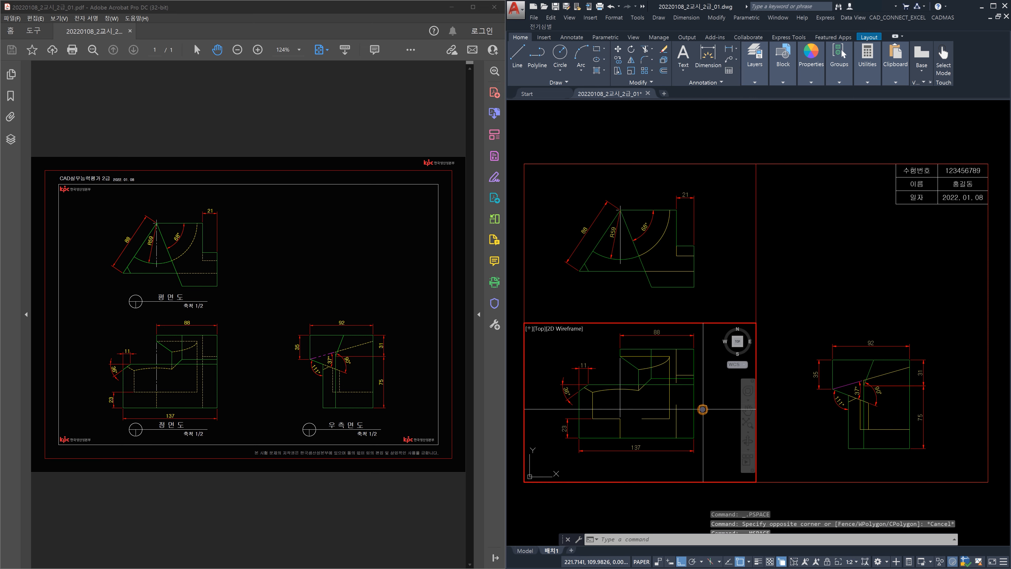
middle_click_drag(648, 411, 668, 411)
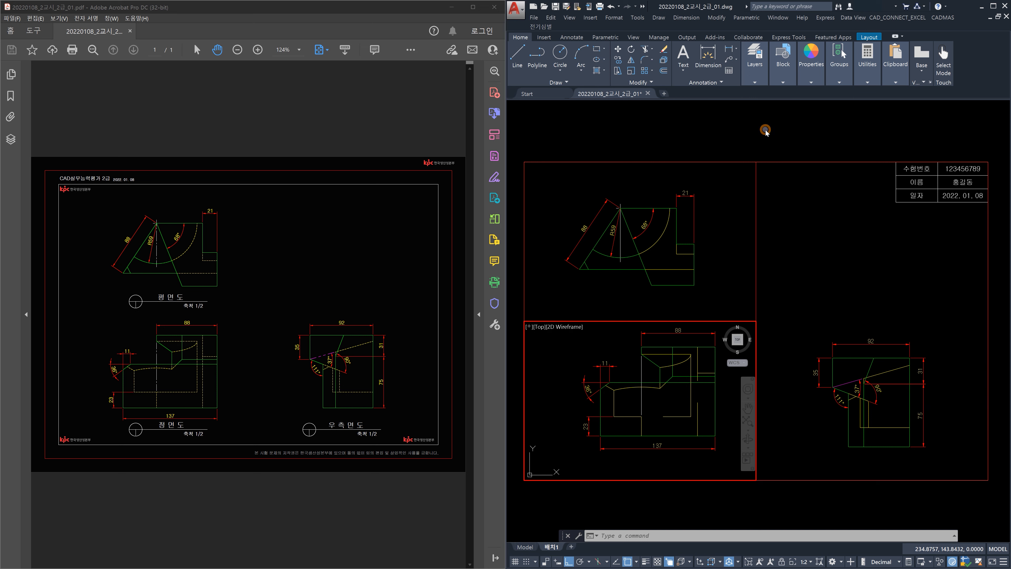
double_click(765, 131)
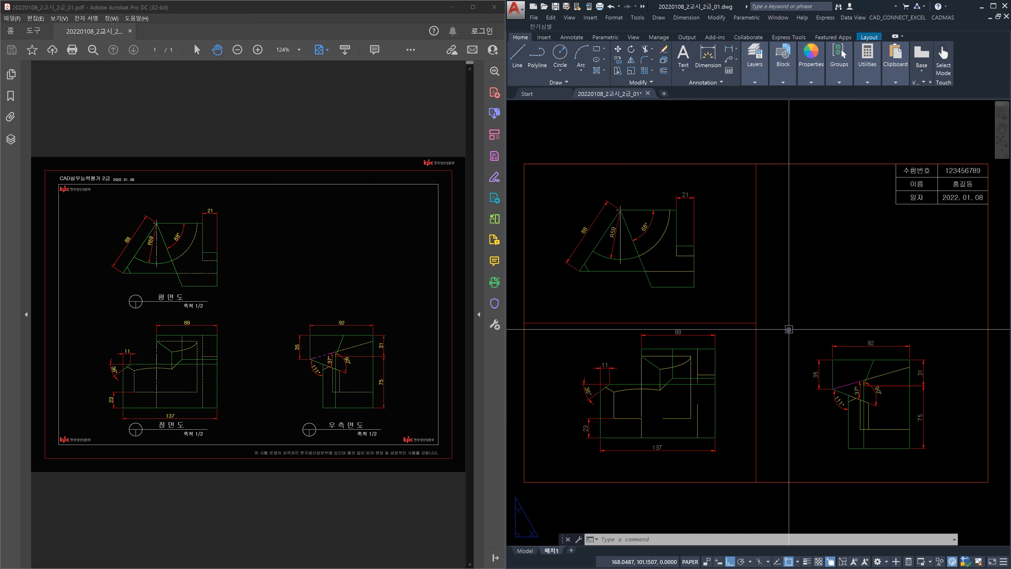
Start a horizontal MVSETUP alignment with ortho off, using an endpoint of the front view's bottom edge as the basepoint.
type("mvse")
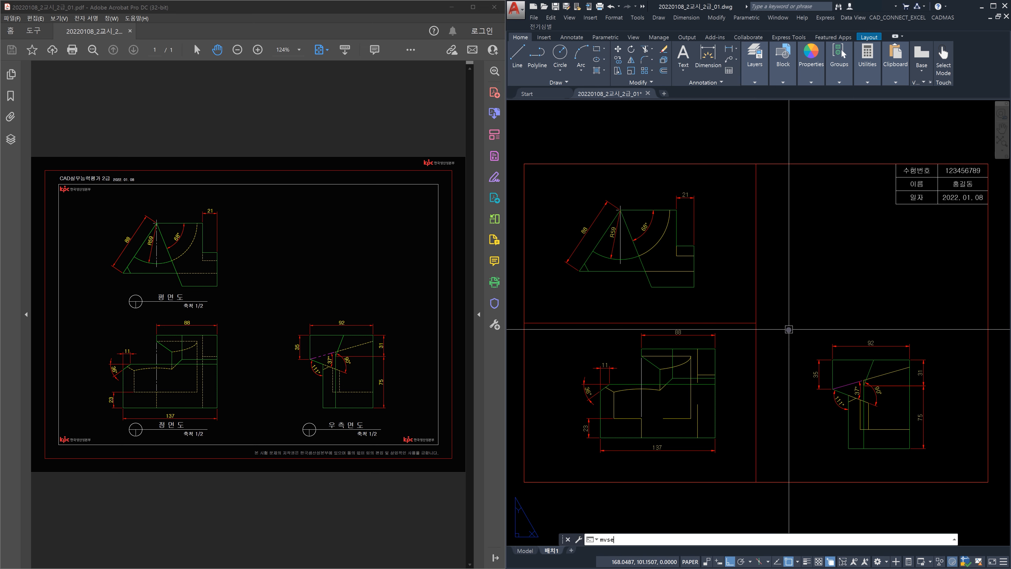
key("Return")
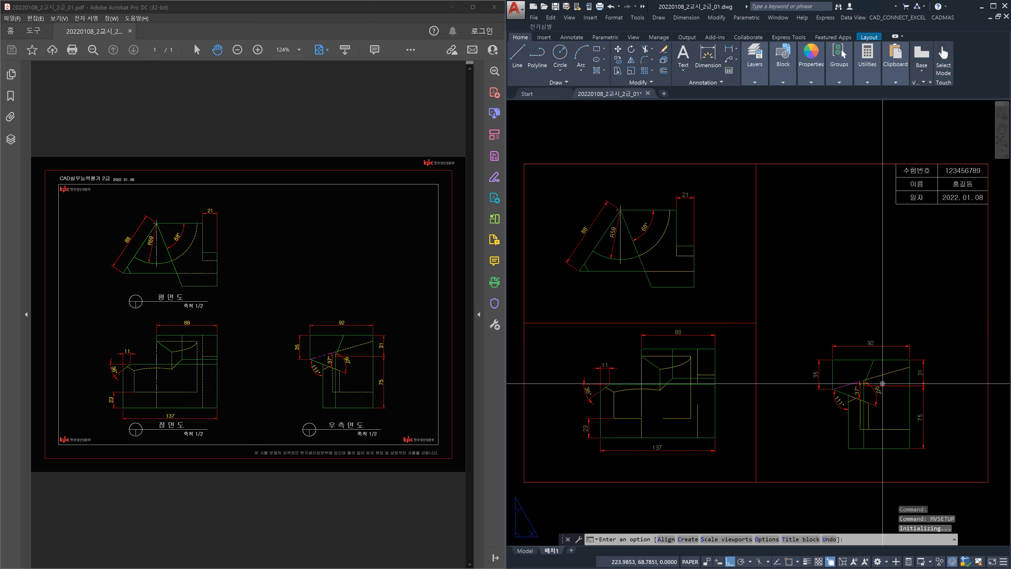
type("a")
key("Return")
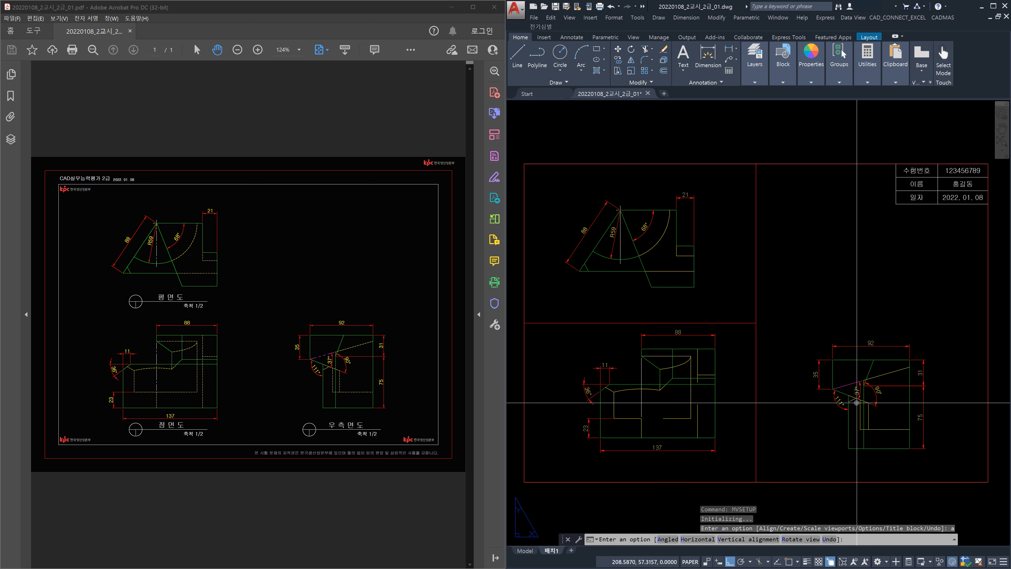
type("h")
key("Return")
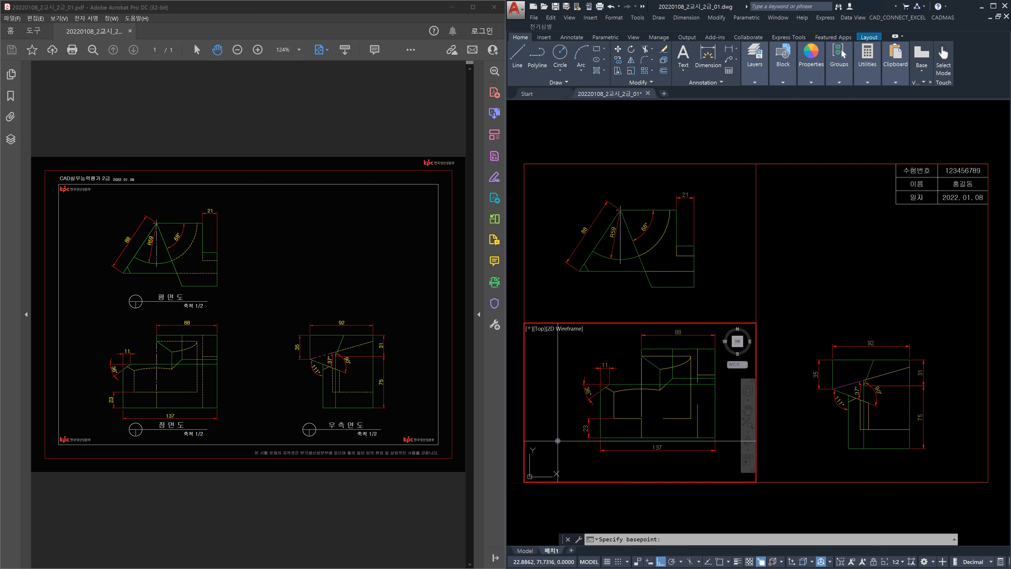
key("F8")
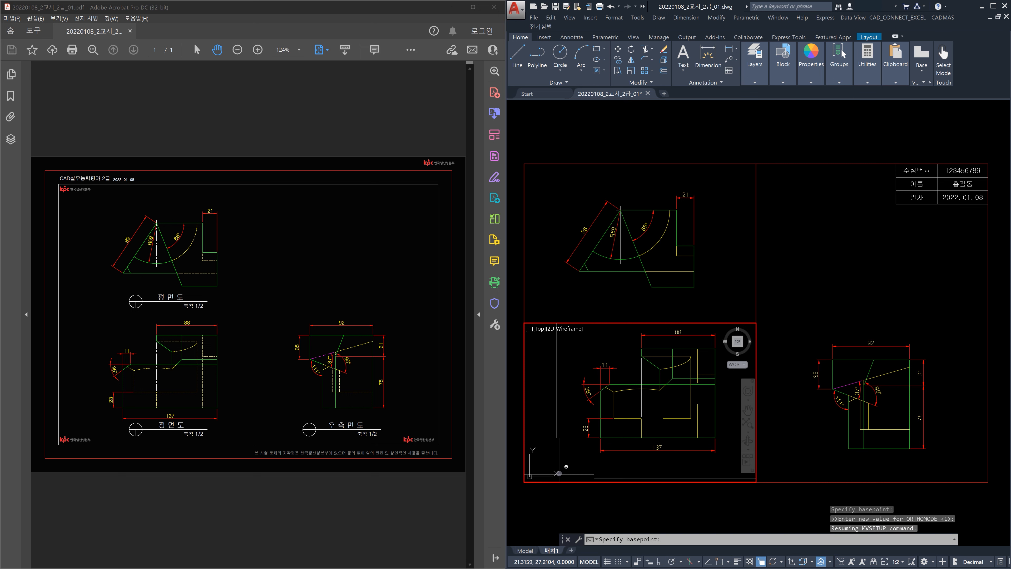
right_click(572, 443, "shift")
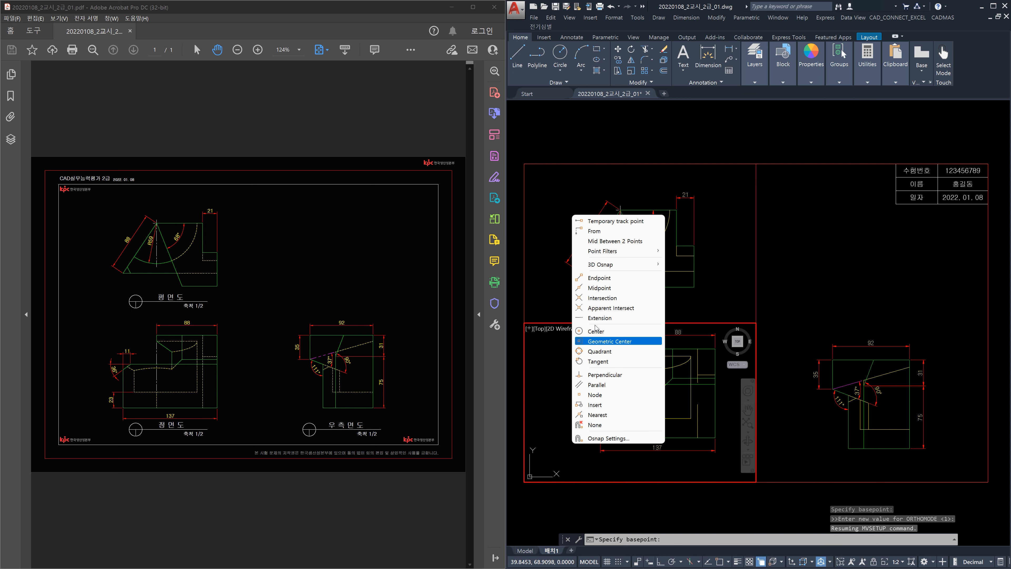
left_click(617, 278)
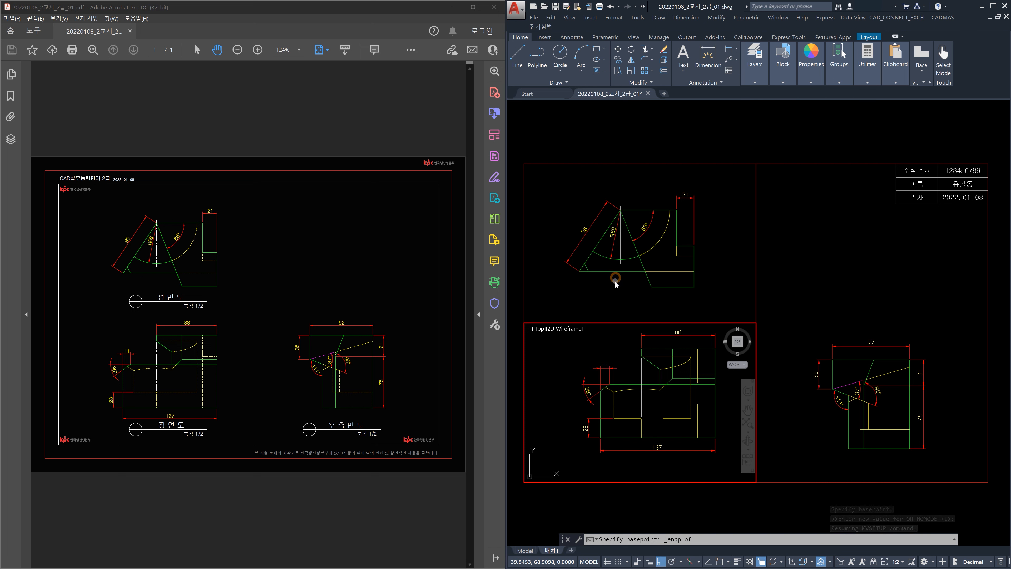
left_click(677, 436)
Align the side view in the right viewport to the basepoint by the lower-left endpoint of its outline.
left_click(844, 462)
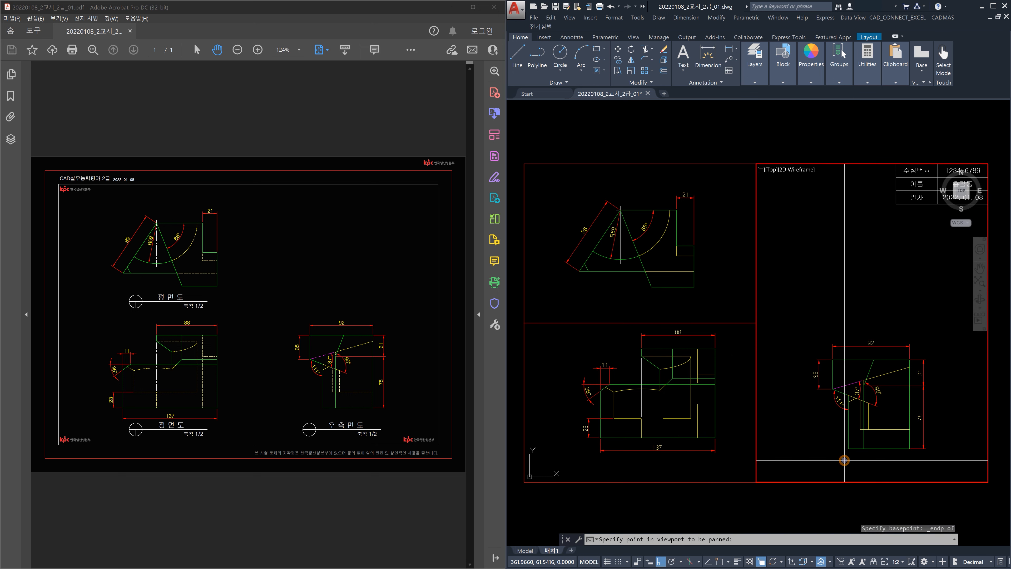
right_click(795, 442, "shift")
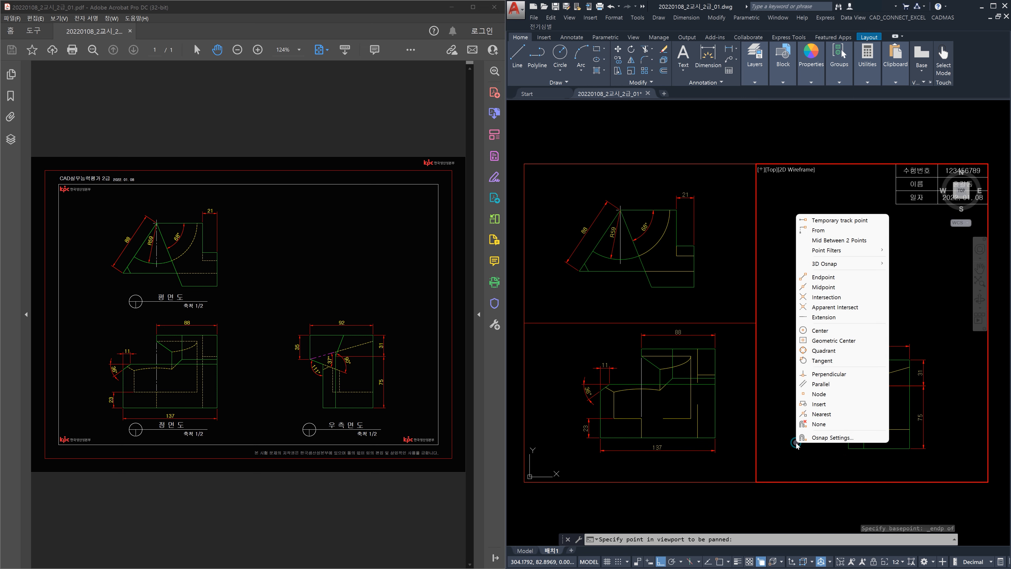
left_click(831, 277)
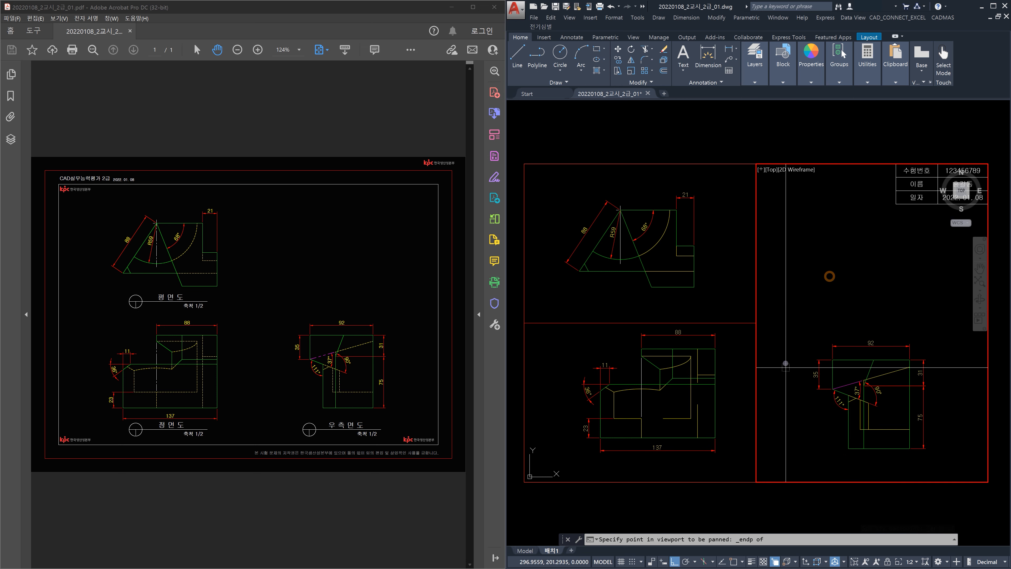
left_click(851, 454)
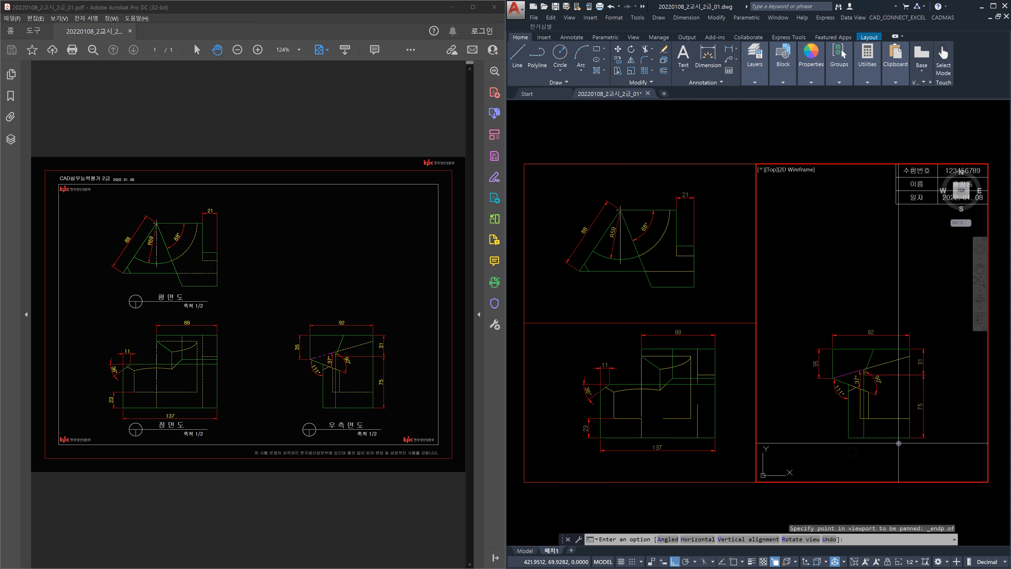
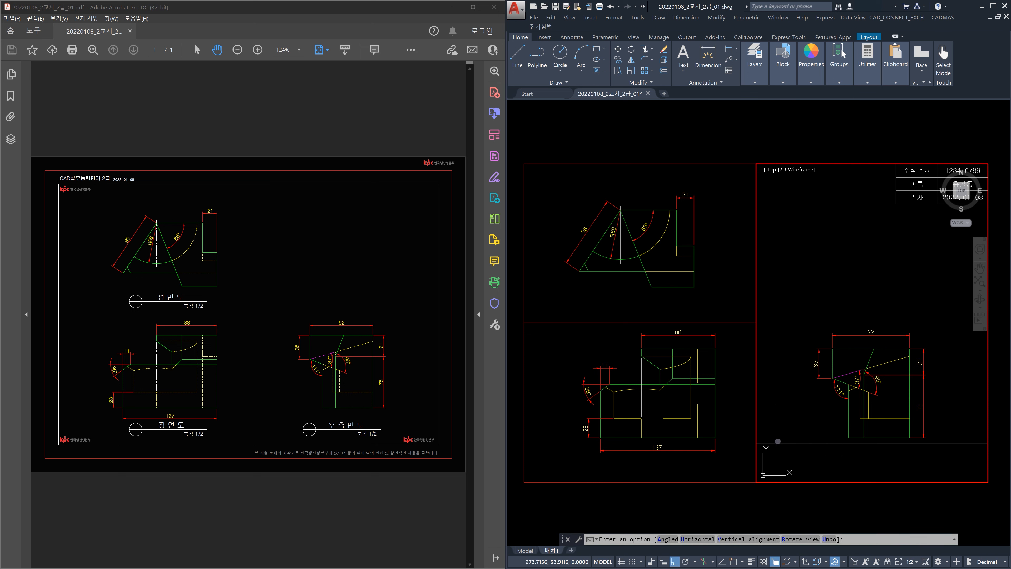
Start a vertical MVSETUP alignment using an endpoint on the front view's right edge in the lower-left viewport as the basepoint.
type("v")
key("Return")
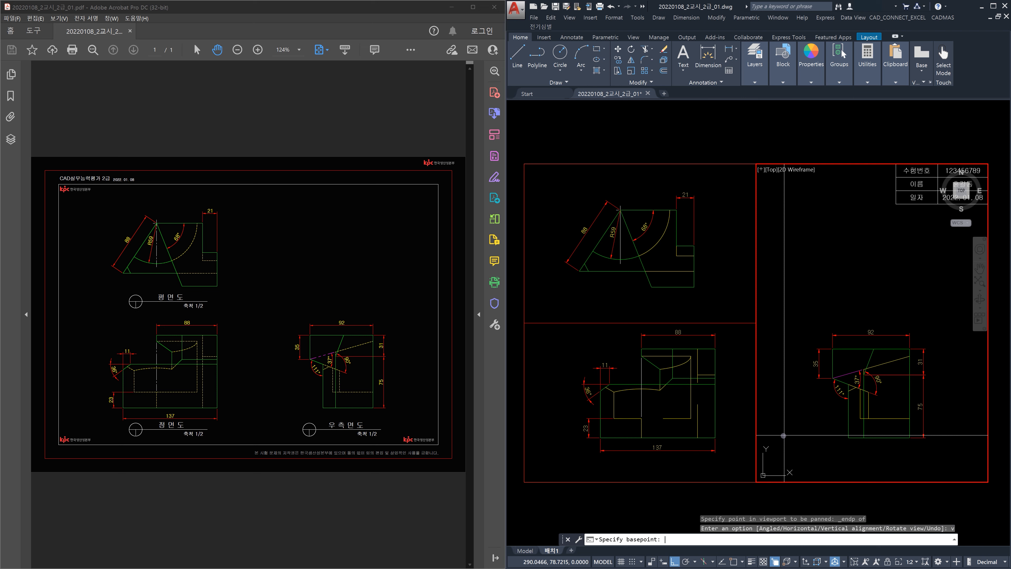
left_click(632, 470)
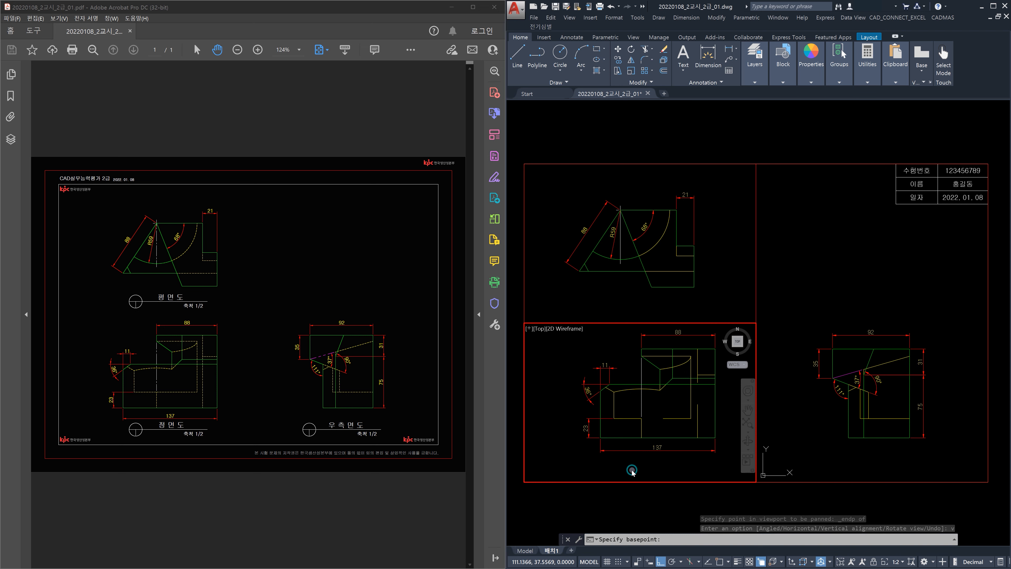
right_click(632, 469, "shift")
left_click(682, 304)
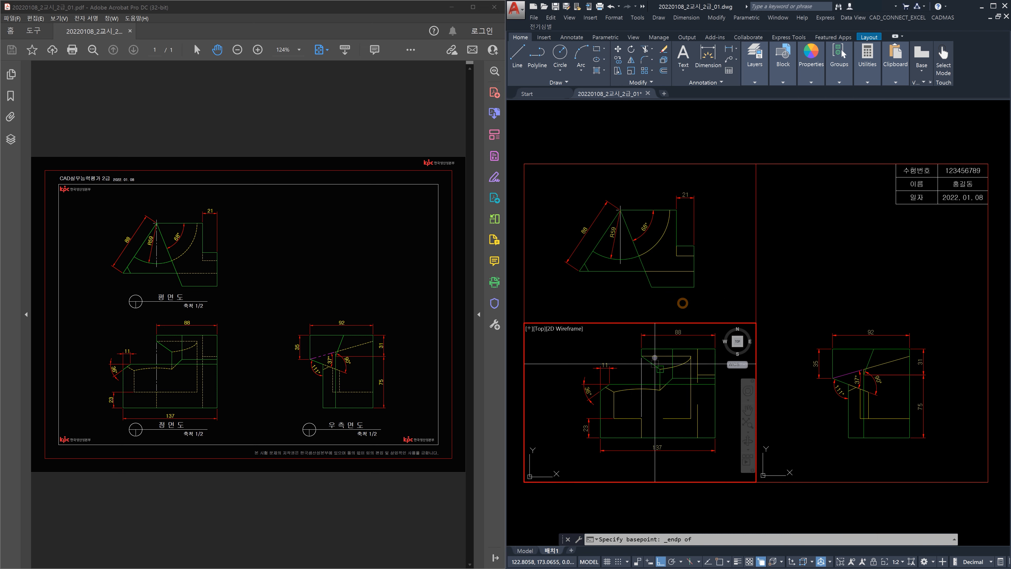
left_click(714, 408)
Align the plan view in the upper-left viewport to the basepoint by its lower-right endpoint, and return to paper space.
left_click(715, 288)
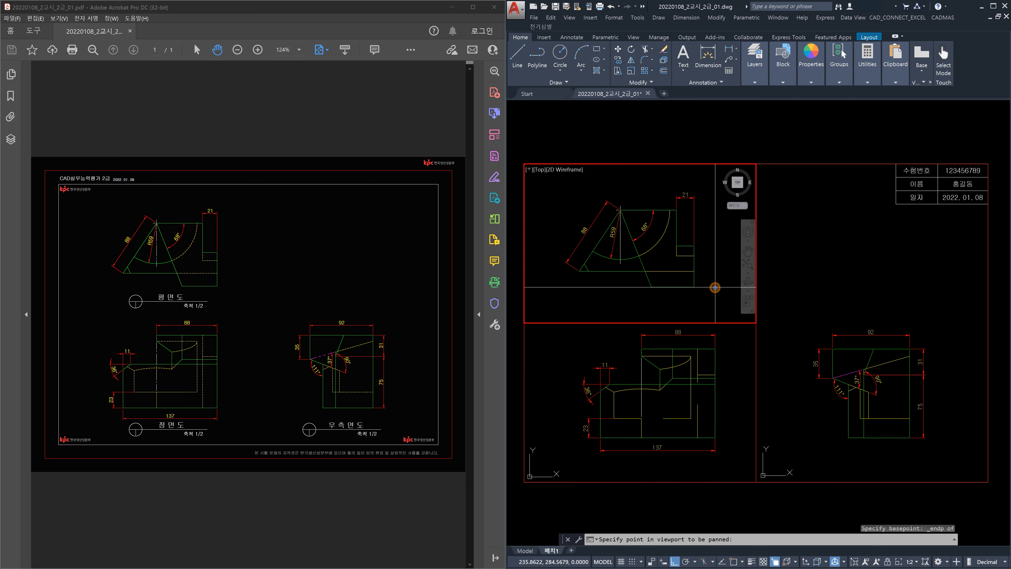
right_click(715, 287, "shift")
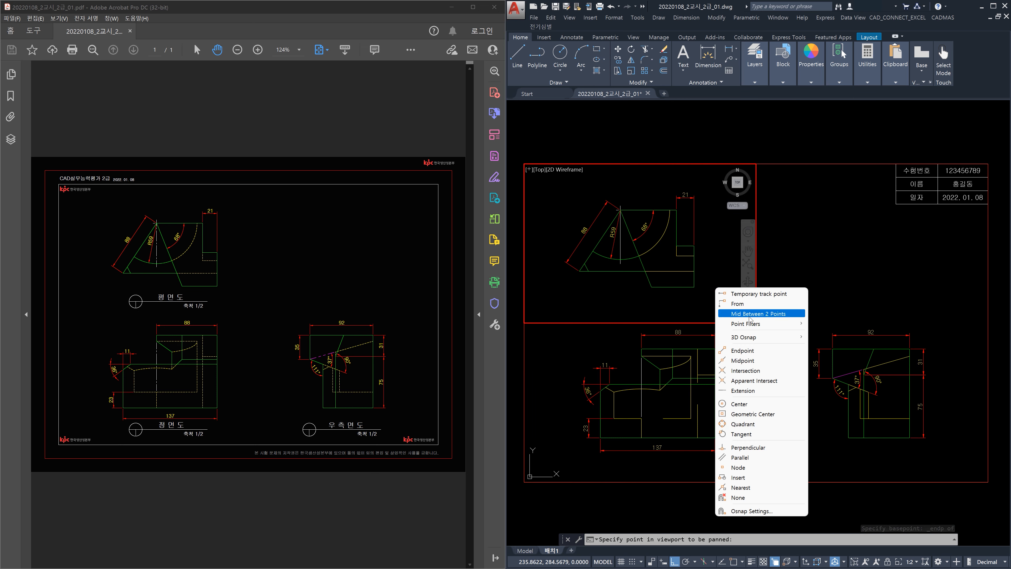
left_click(743, 351)
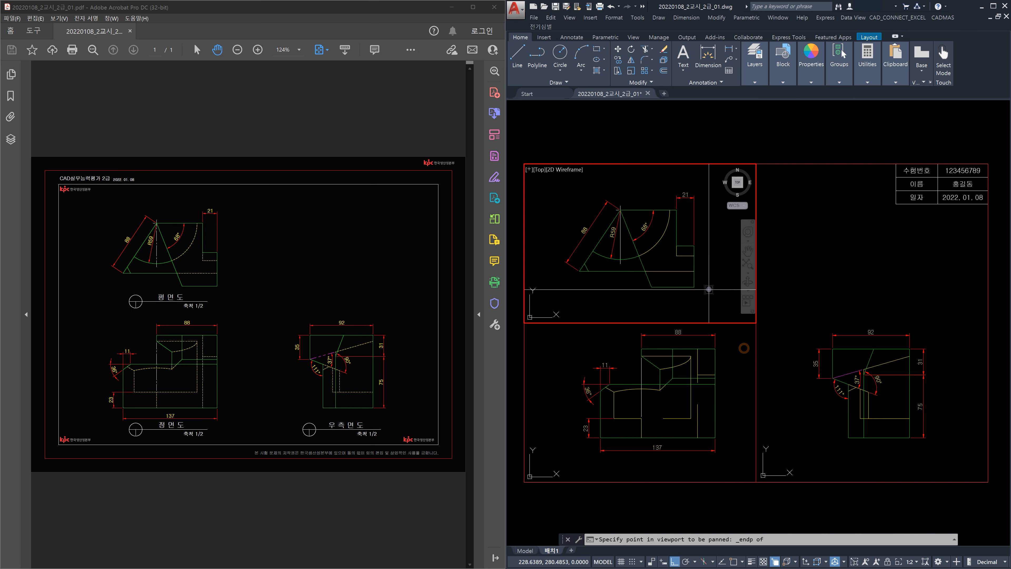
left_click(698, 279)
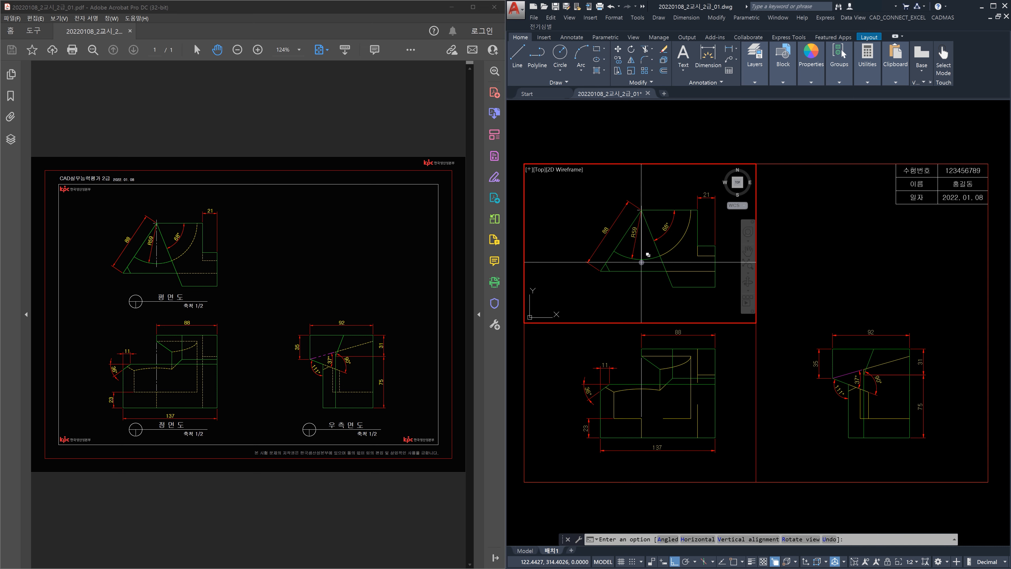
key("Escape")
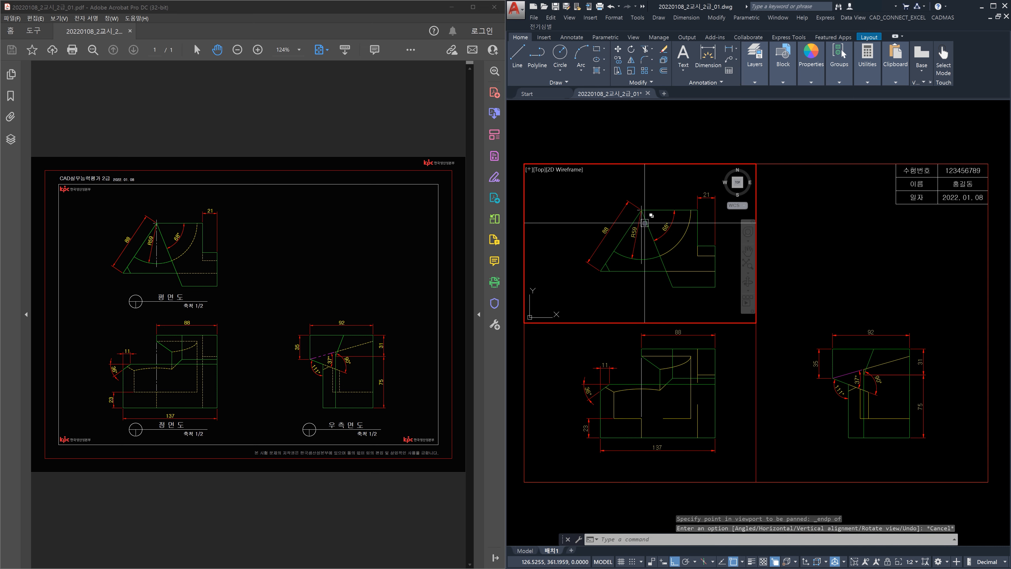
double_click(732, 122)
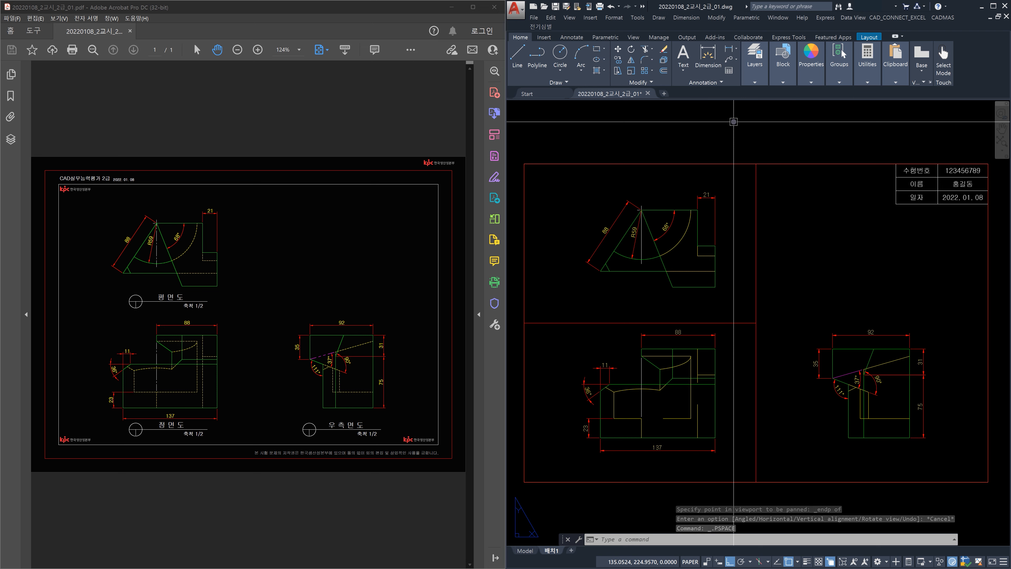
Move the borders of all three viewports to the 뷰포트 layer.
left_click(767, 344)
left_click(745, 302)
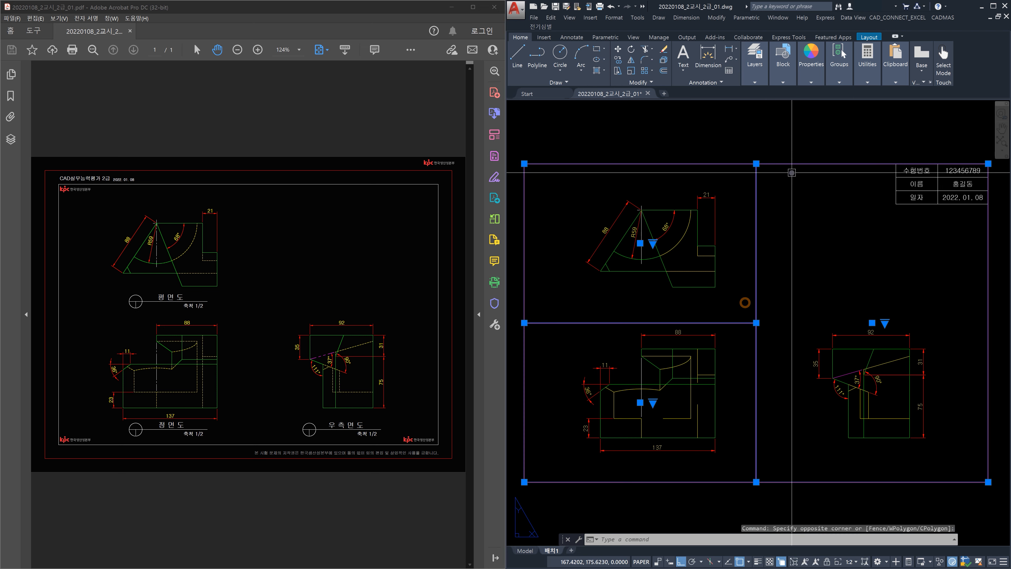
left_click(755, 83)
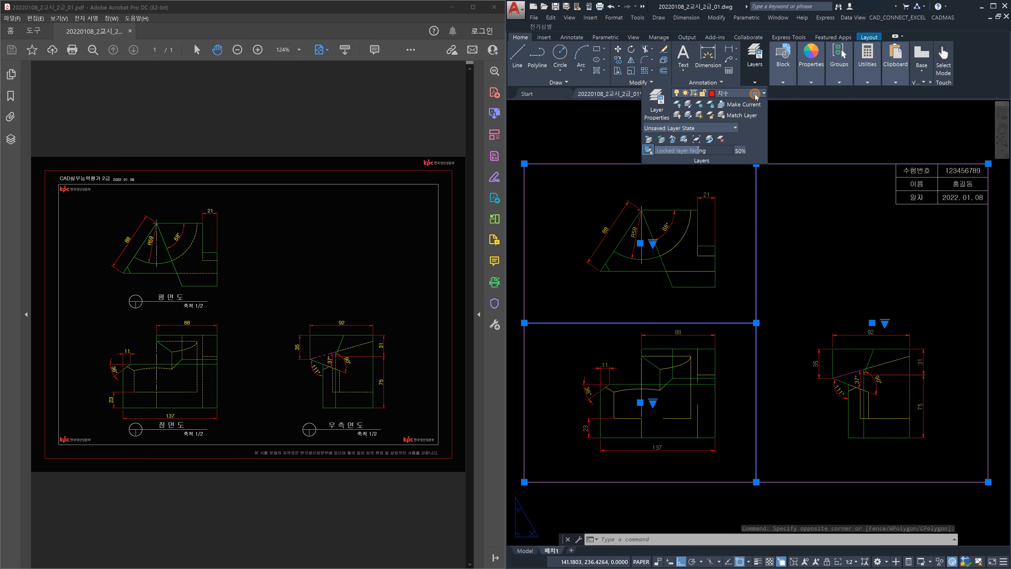
left_click(756, 94)
left_click(733, 153)
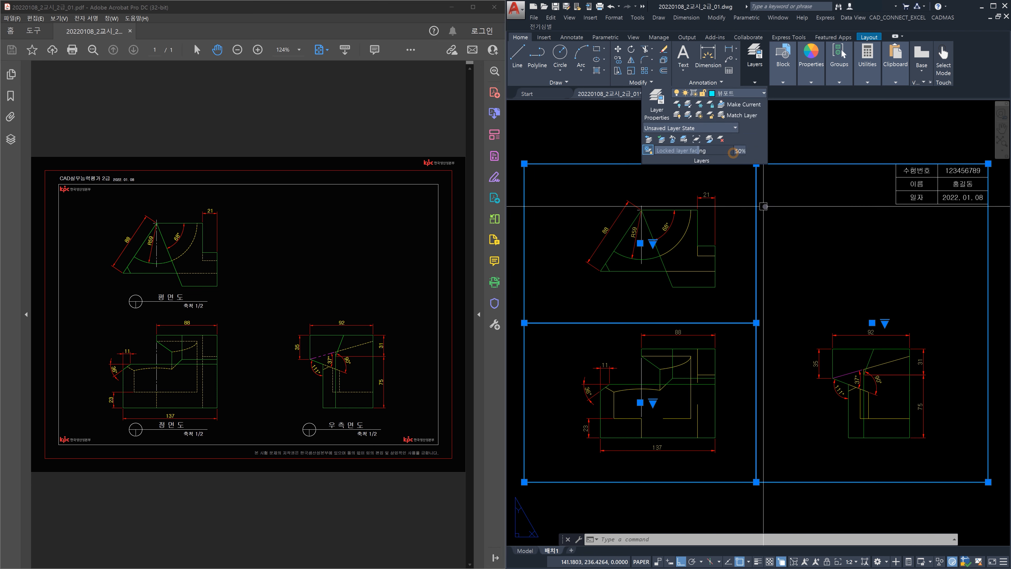
key("Escape")
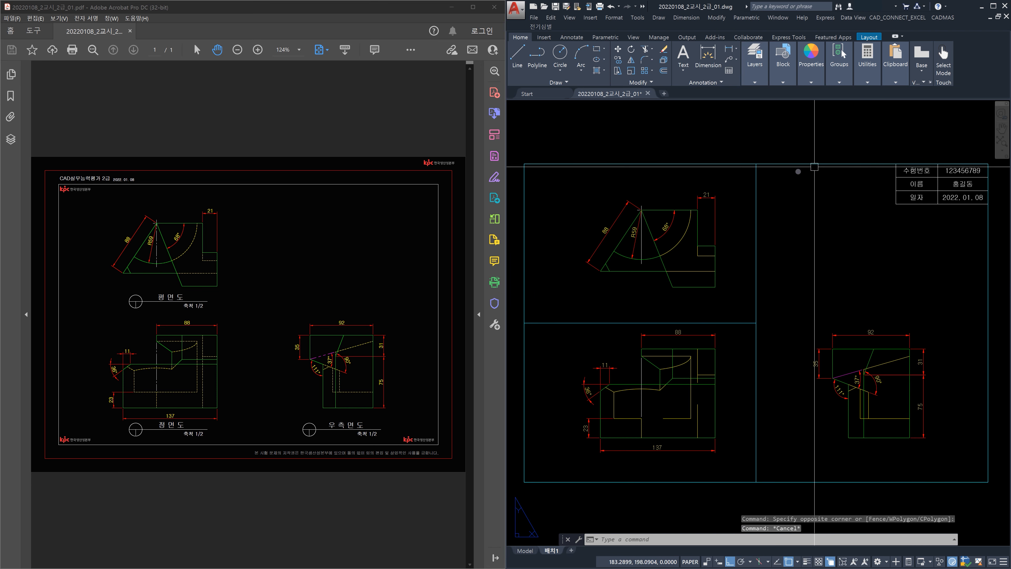
Freeze the 뷰포트 layer to hide the viewport borders on the layout.
left_click(760, 83)
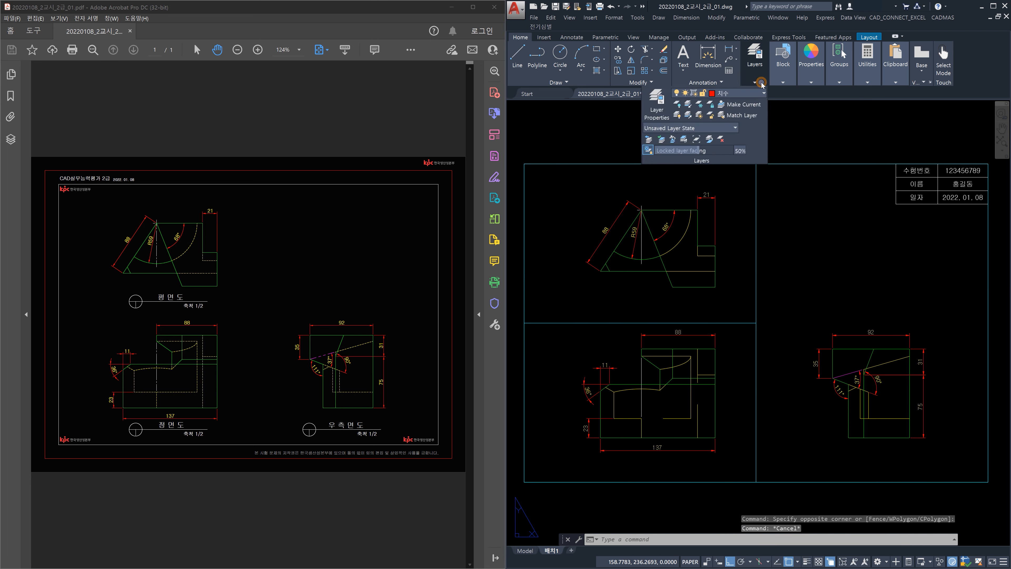
left_click(755, 95)
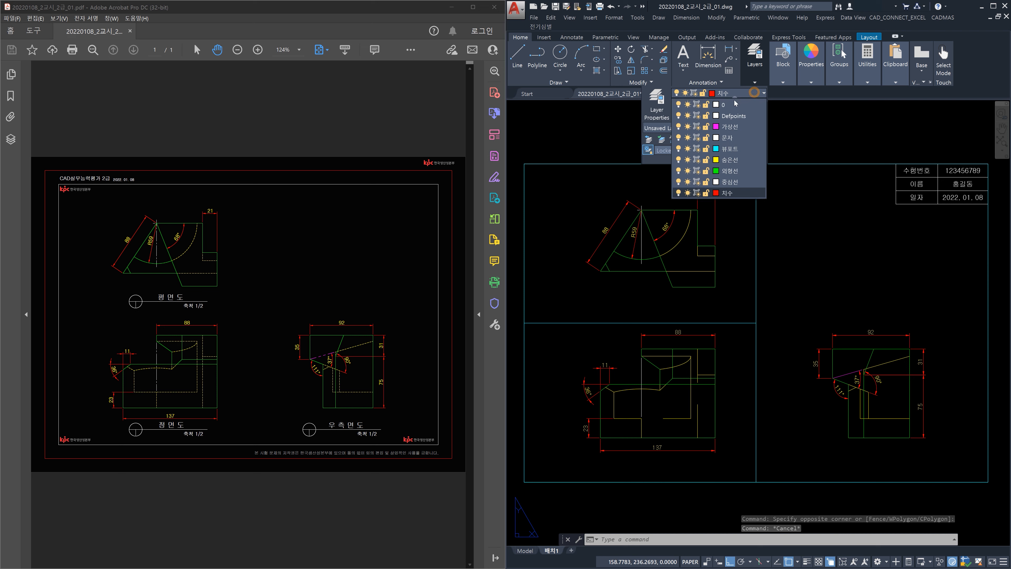
left_click(688, 149)
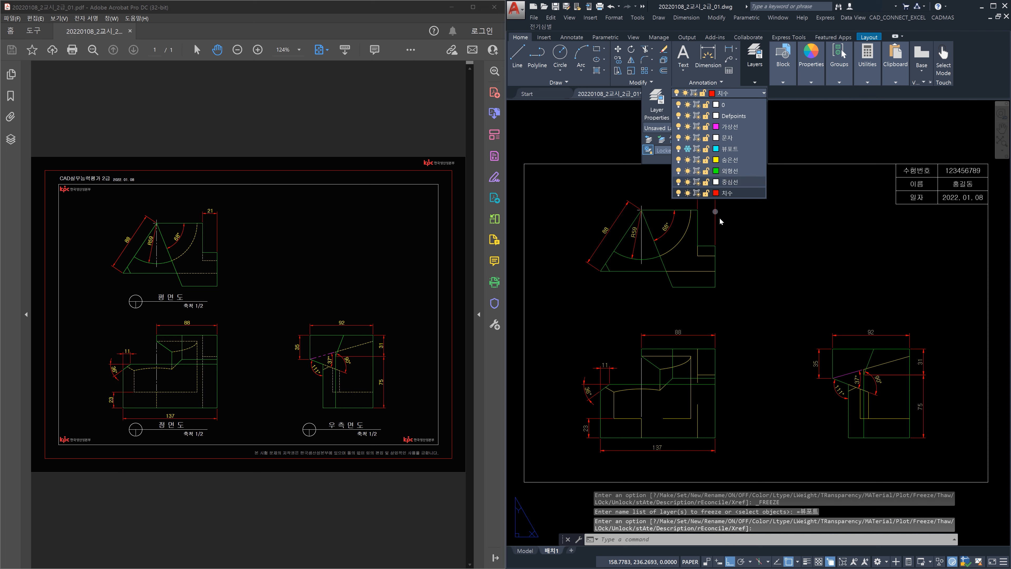
left_click(756, 297)
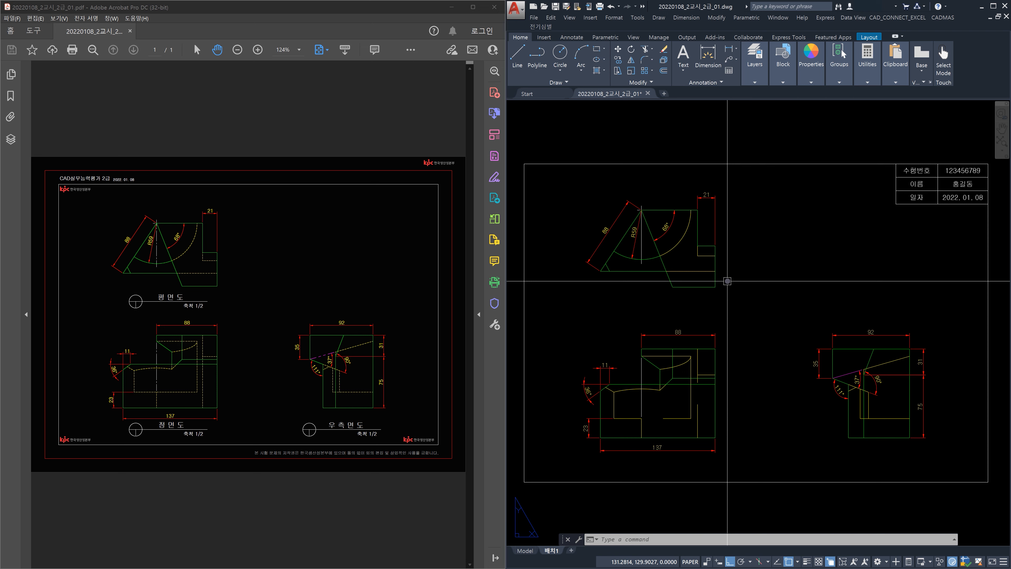
key("Escape")
key("Escape")
key("Escape")
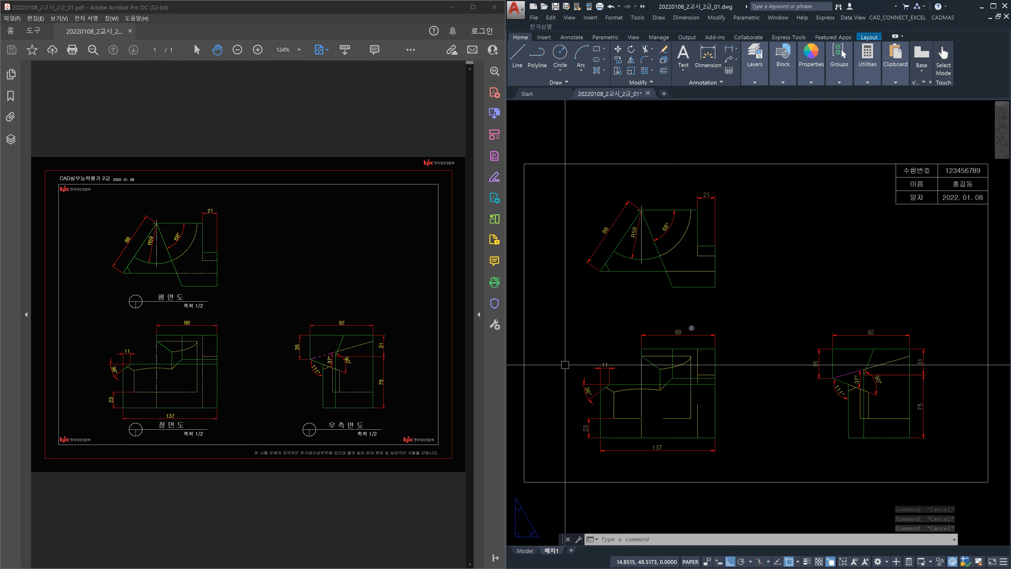
Insert the TITLE block below the front view, under its 137 dimension, and close the block palette.
type("i")
key("Return")
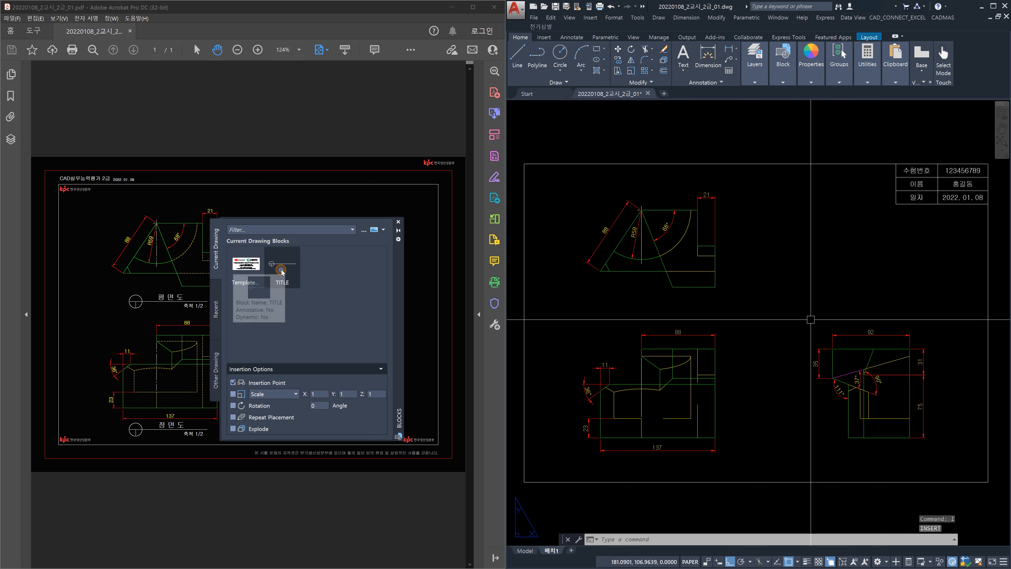
left_click(281, 270)
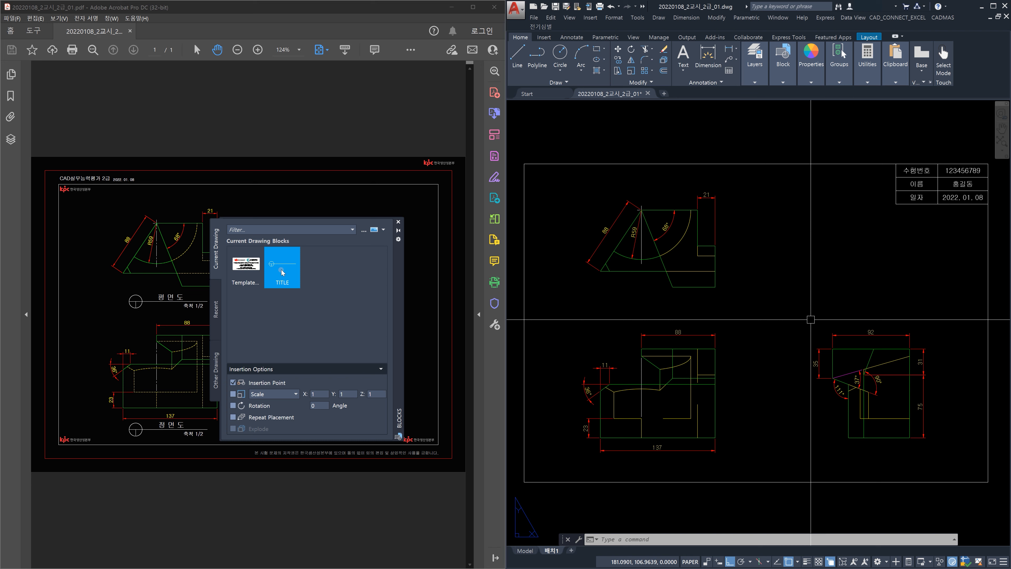
left_click(281, 270)
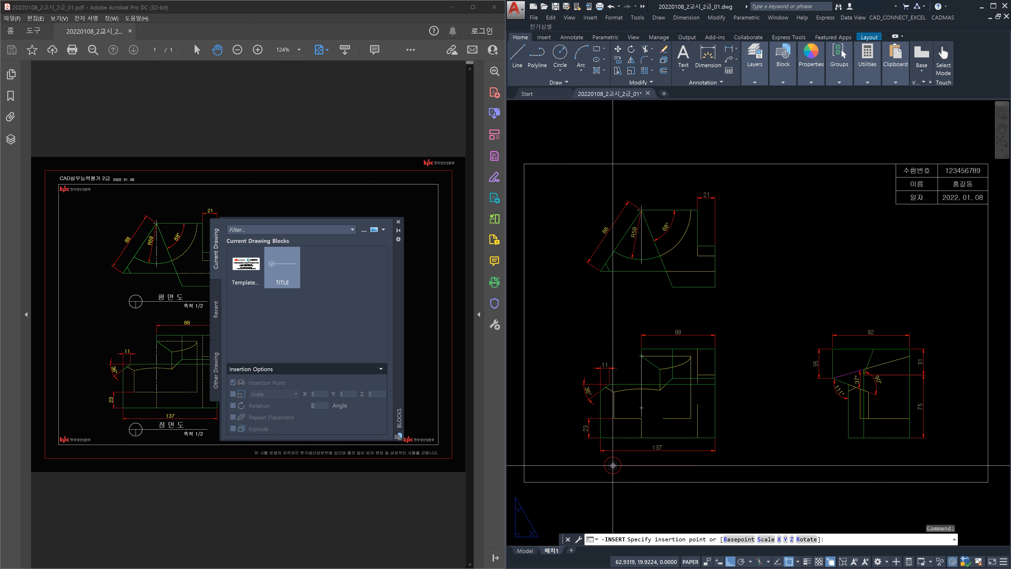
left_click(612, 465)
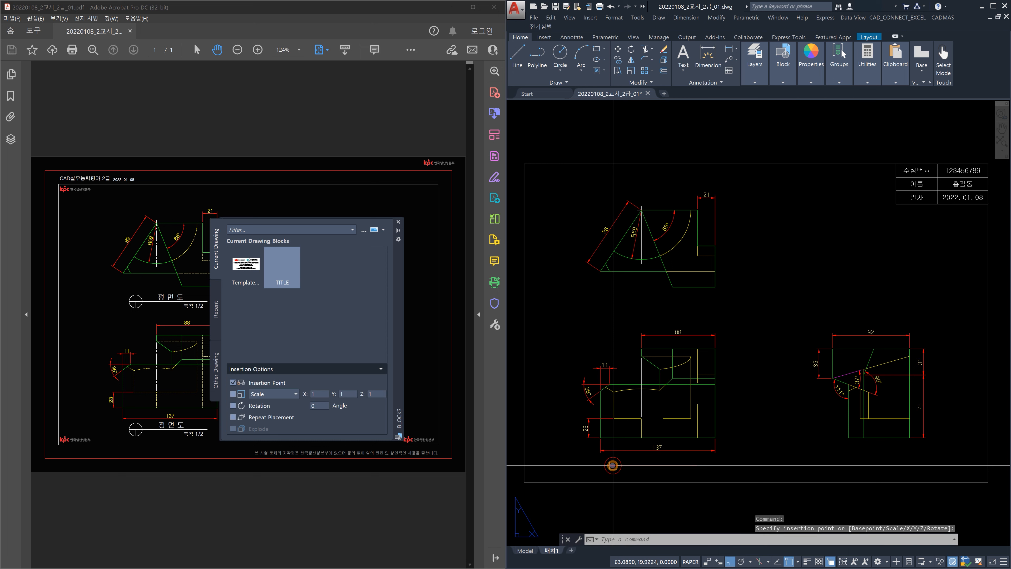
key("Escape")
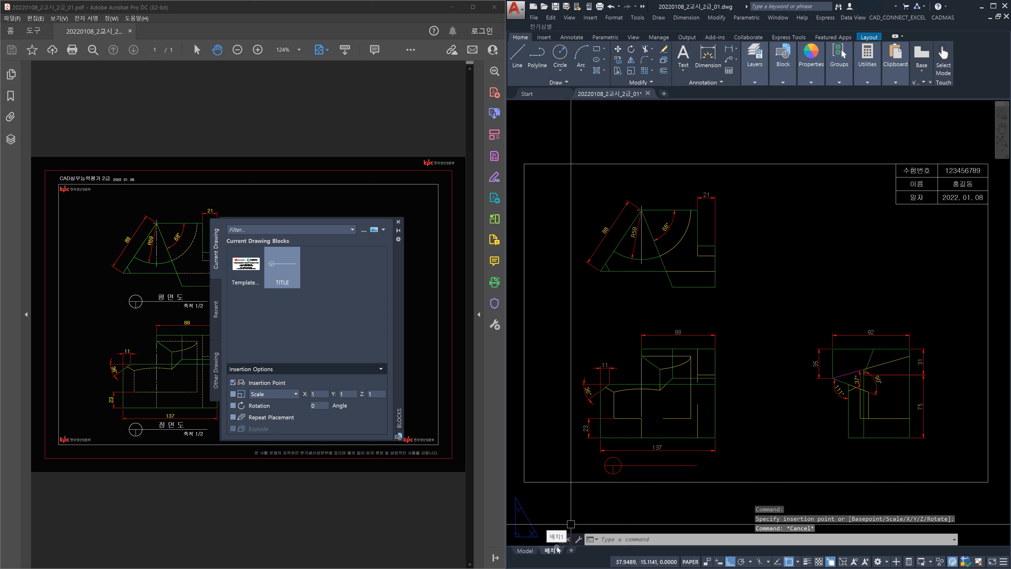
left_click(399, 225)
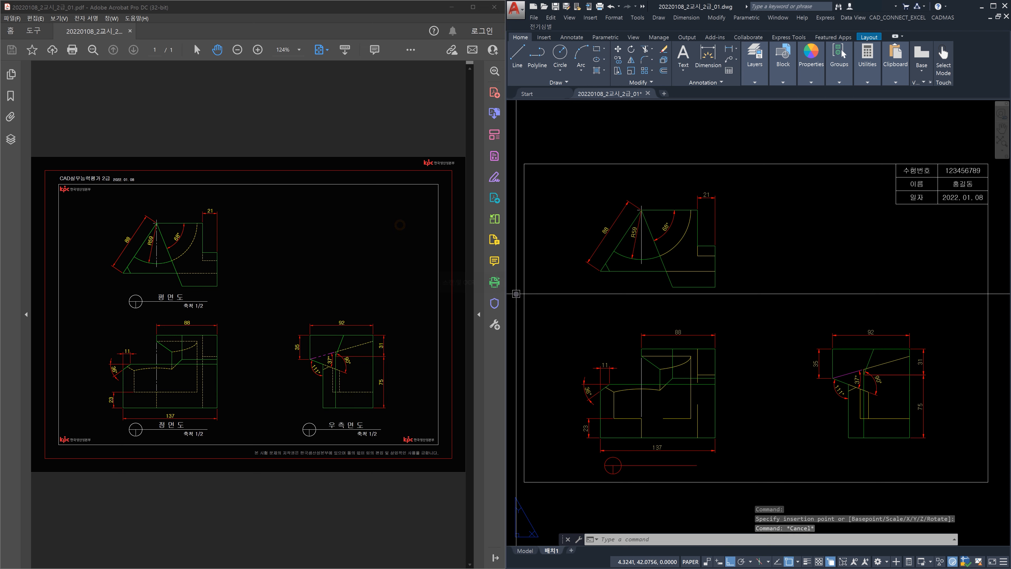
key("Escape")
Move the inserted TITLE block to layer 0.
left_click(661, 463)
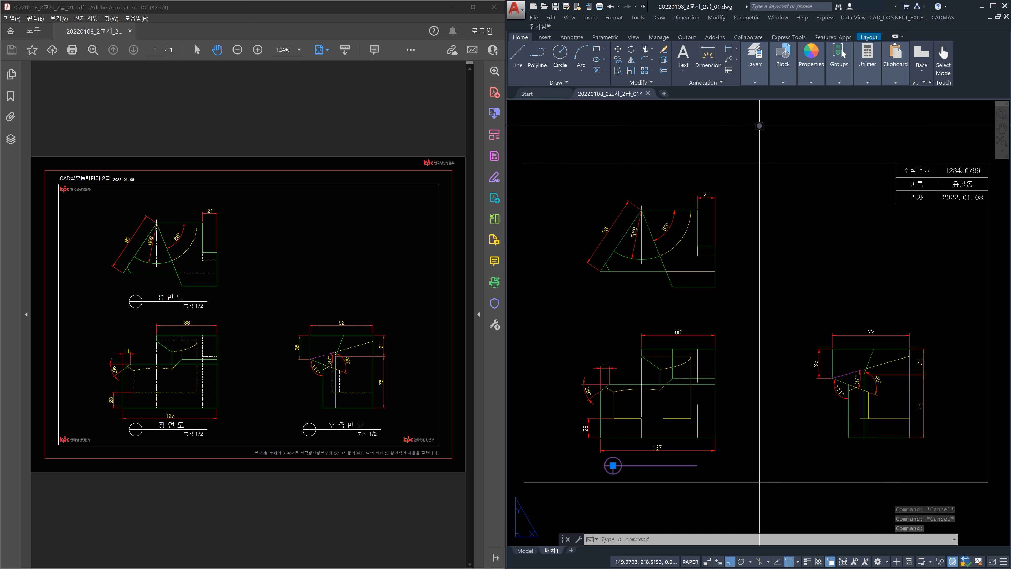
left_click(757, 84)
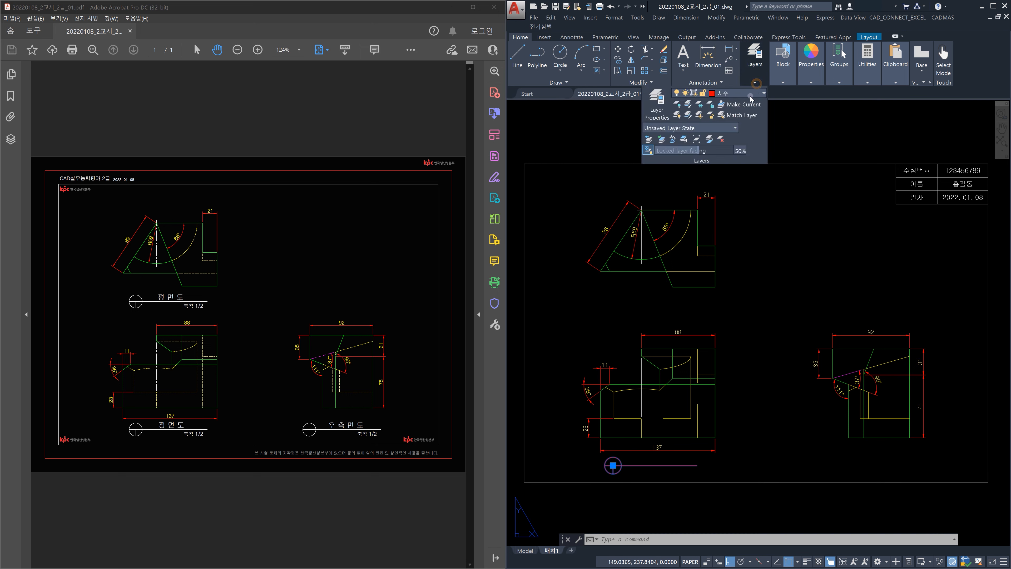
left_click(748, 94)
left_click(735, 105)
key("Escape")
key("Escape")
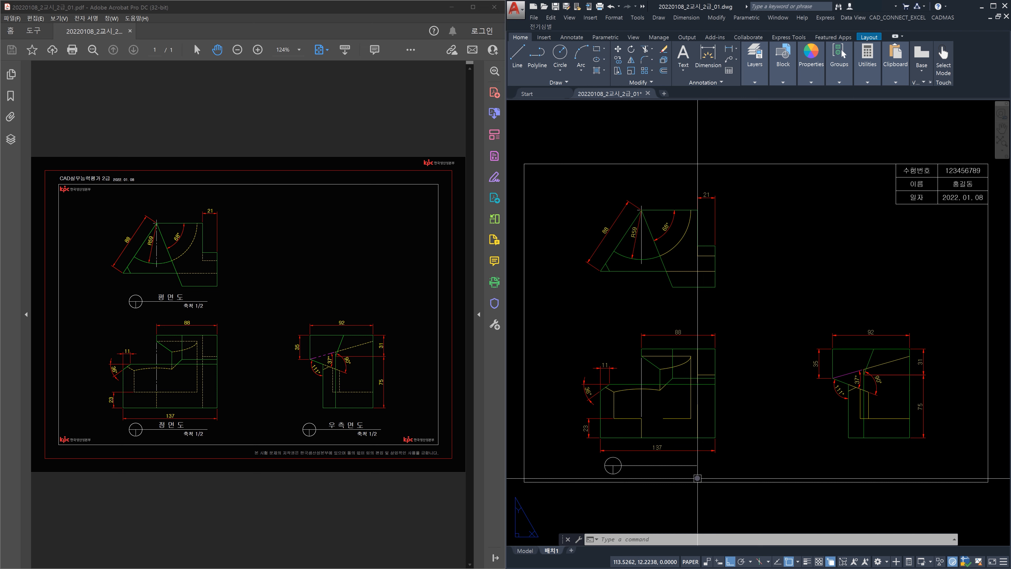
Copy the 수험번호 text from the title block to just above and just below the front view's title line, with ortho off.
type("co")
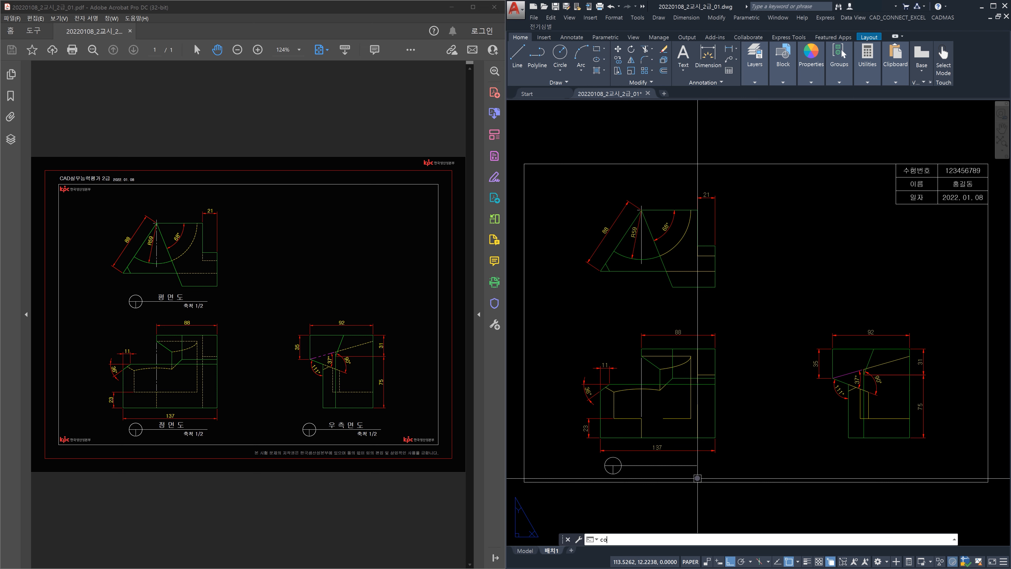
key("Return")
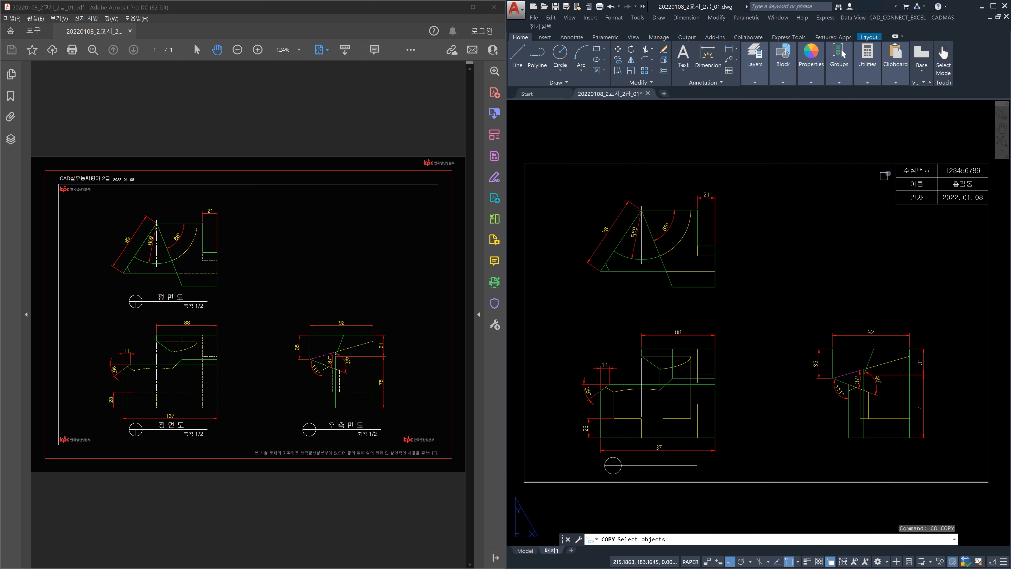
left_click(915, 171)
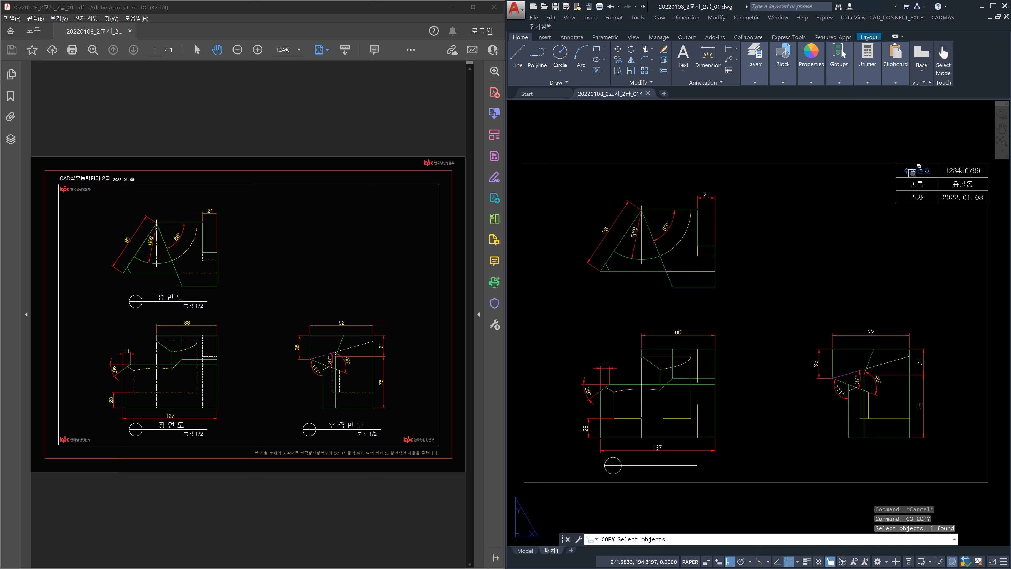
key("Return")
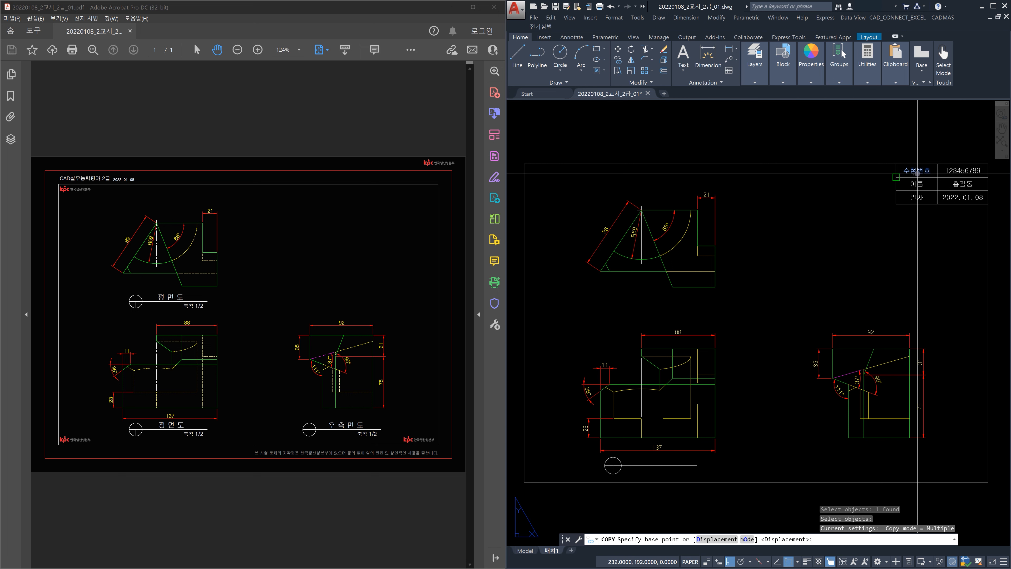
left_click(917, 173)
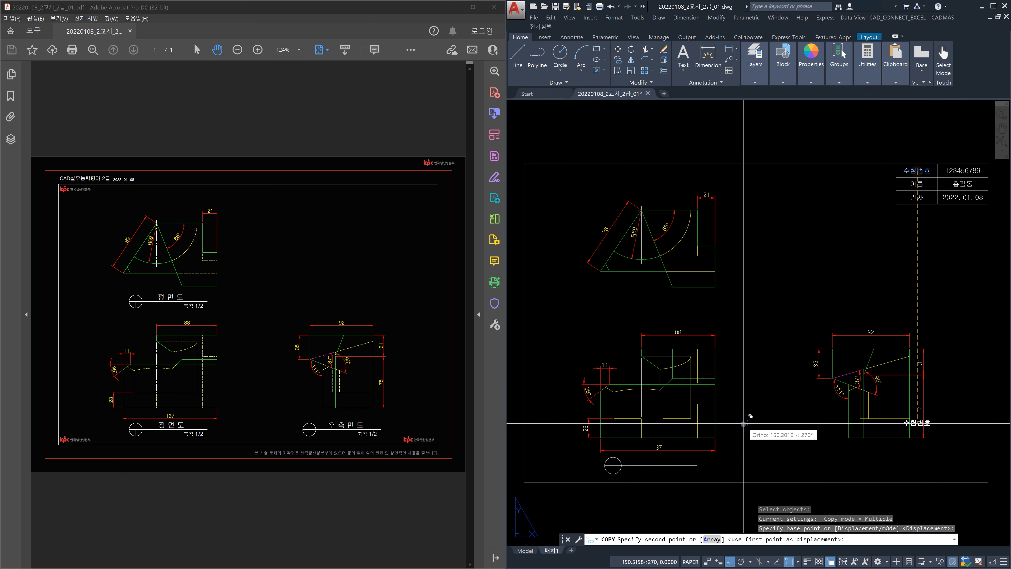
key("F8")
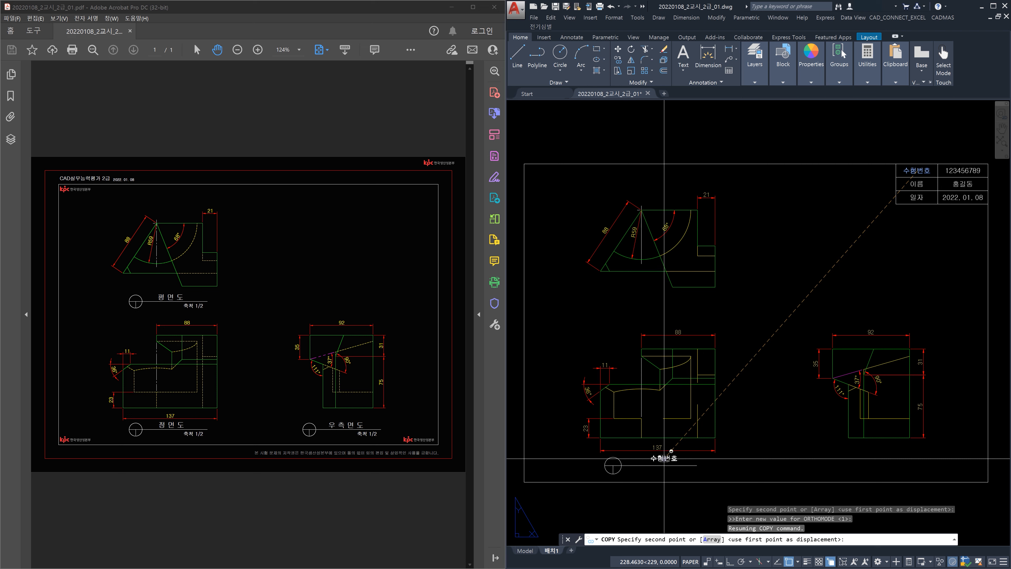
left_click(661, 459)
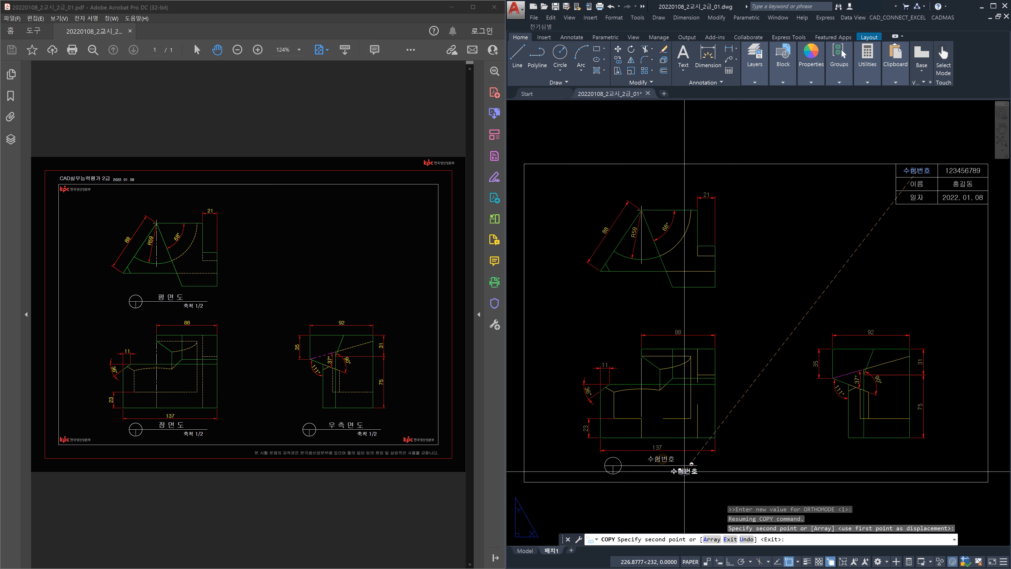
left_click(684, 471)
key("Escape")
scroll(671, 471, "up", 2)
scroll(670, 472, "up", 4)
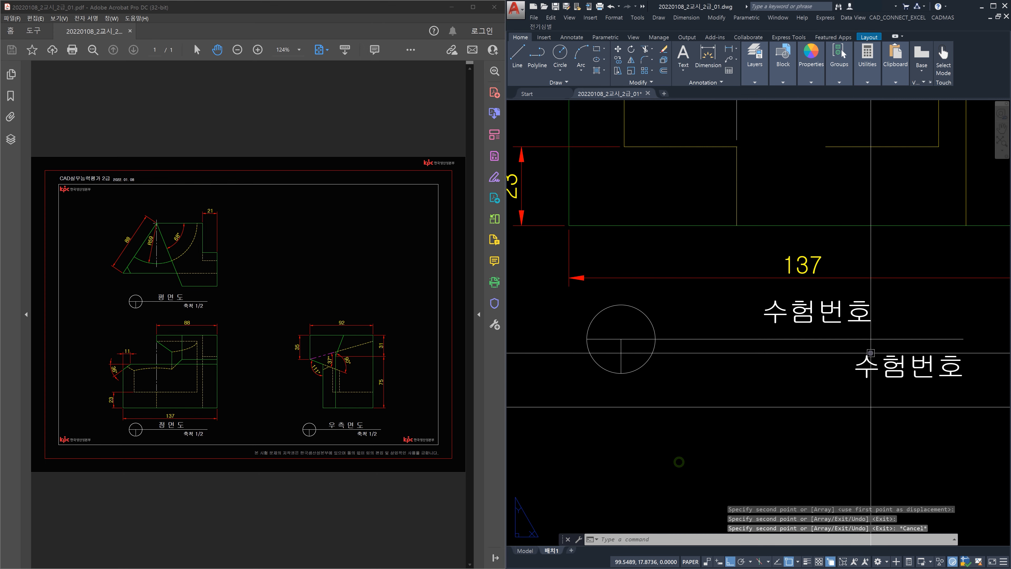
left_click(861, 322)
left_click(878, 362)
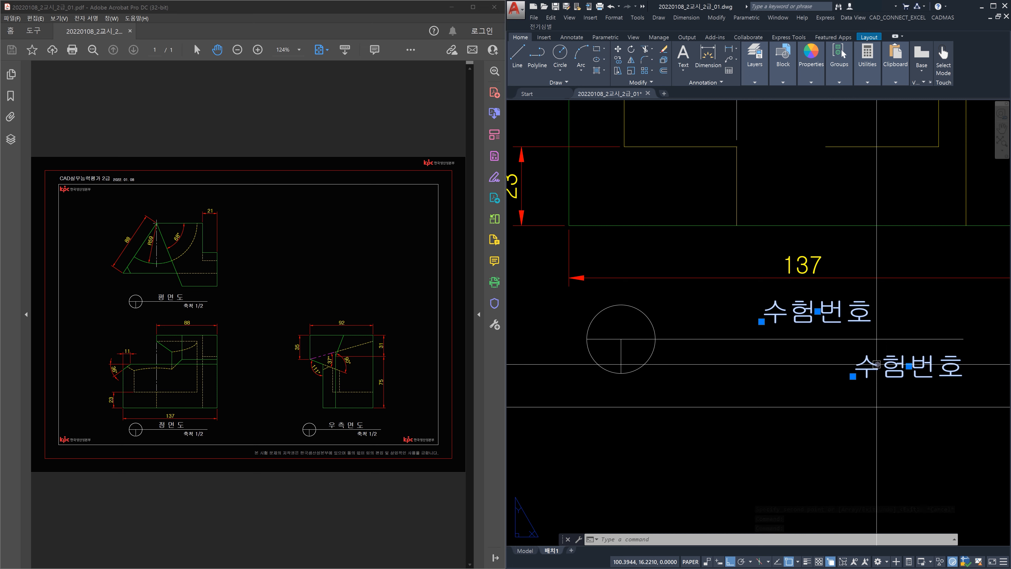
key("Escape")
key("Escape")
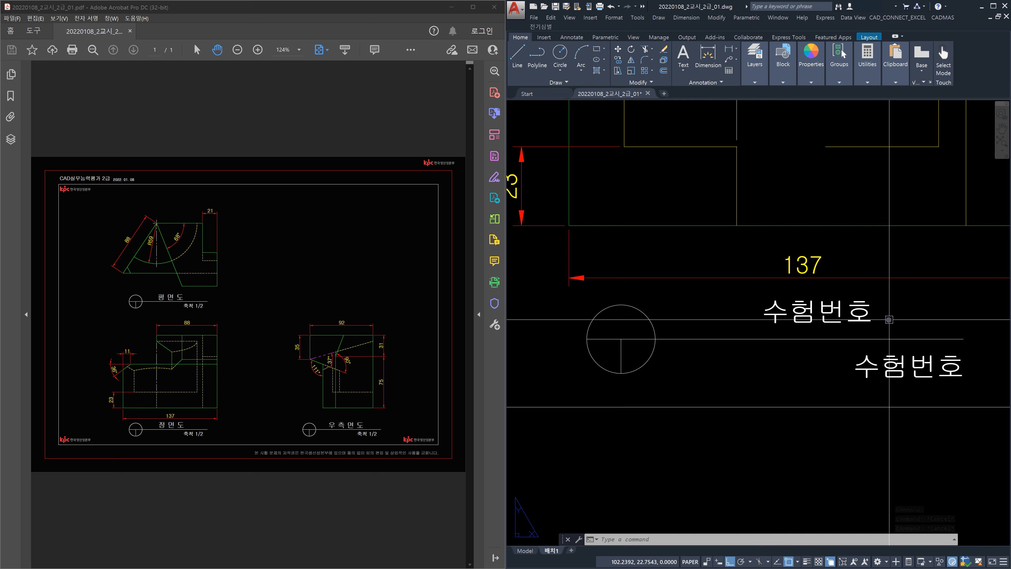
left_click(889, 319)
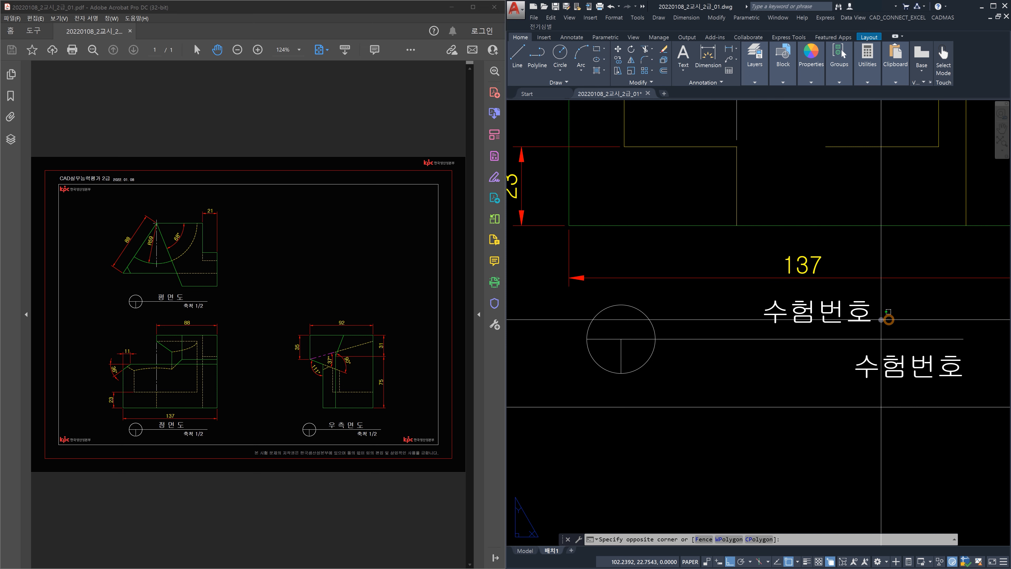
left_click(819, 313)
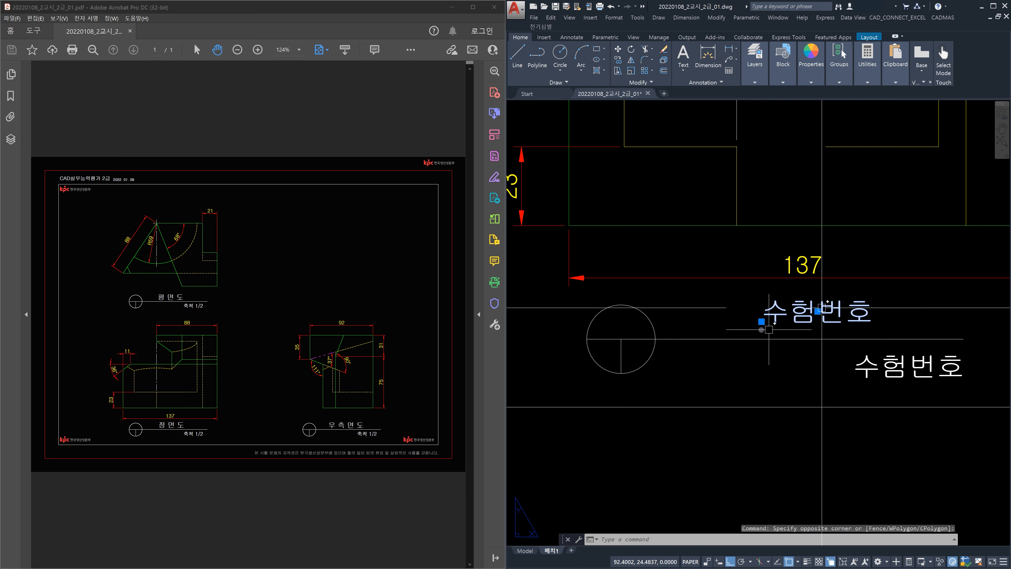
key("Escape")
key("Escape")
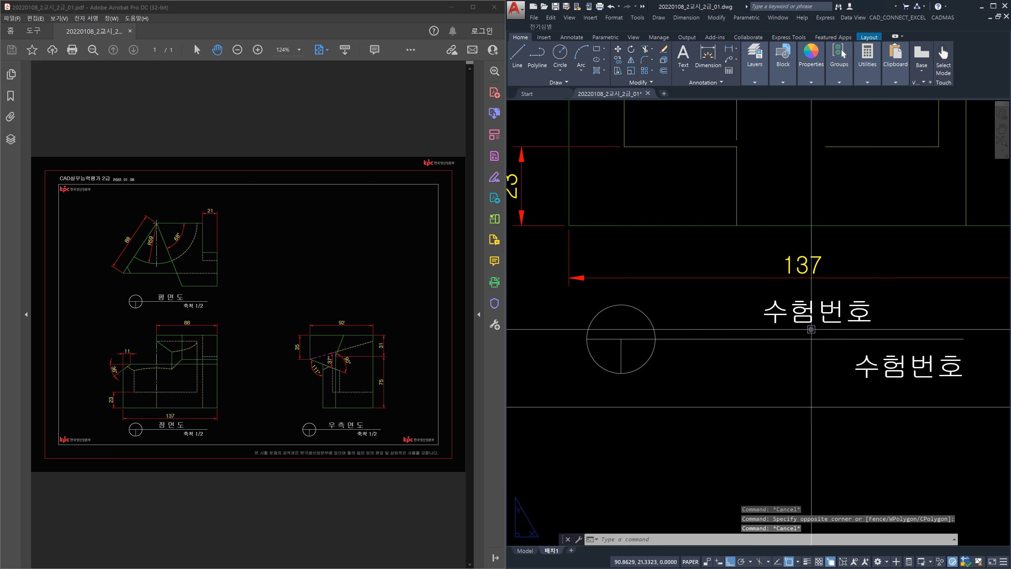
left_click(985, 365)
left_click(922, 371)
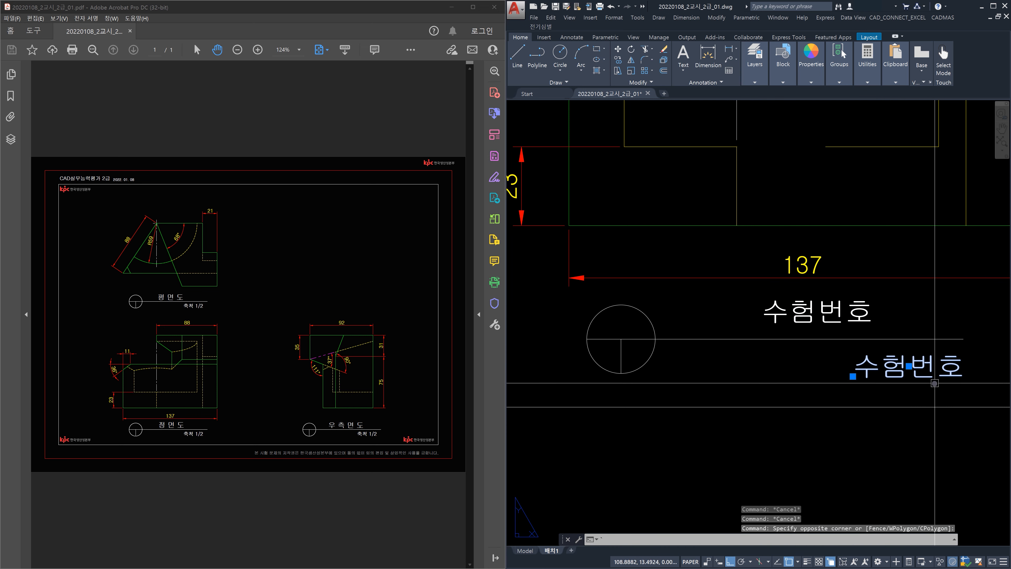
key("Escape")
key("Escape")
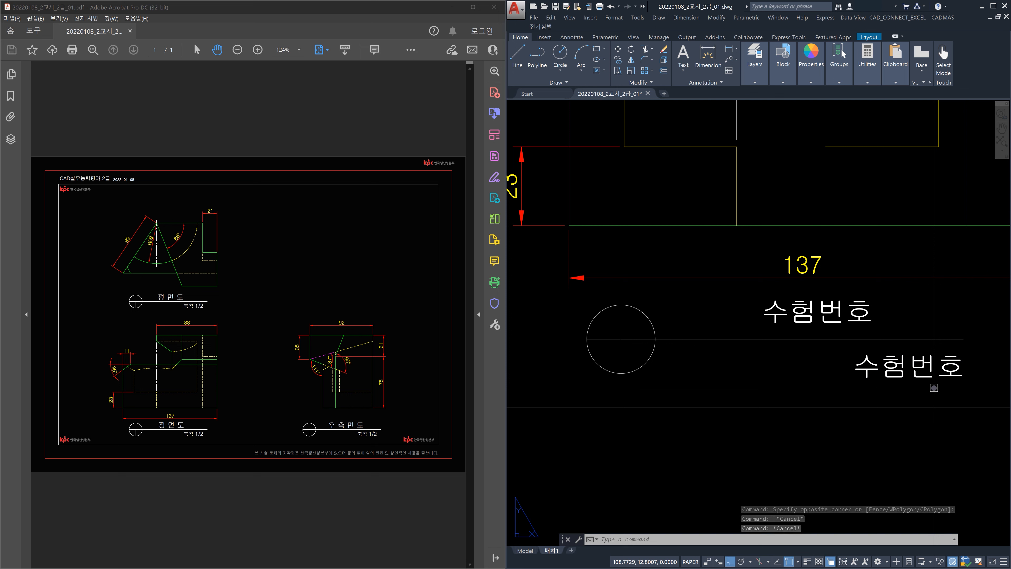
Set the height of the 수험번호 text above the front view's title line to 3.5.
key("ctrl+1")
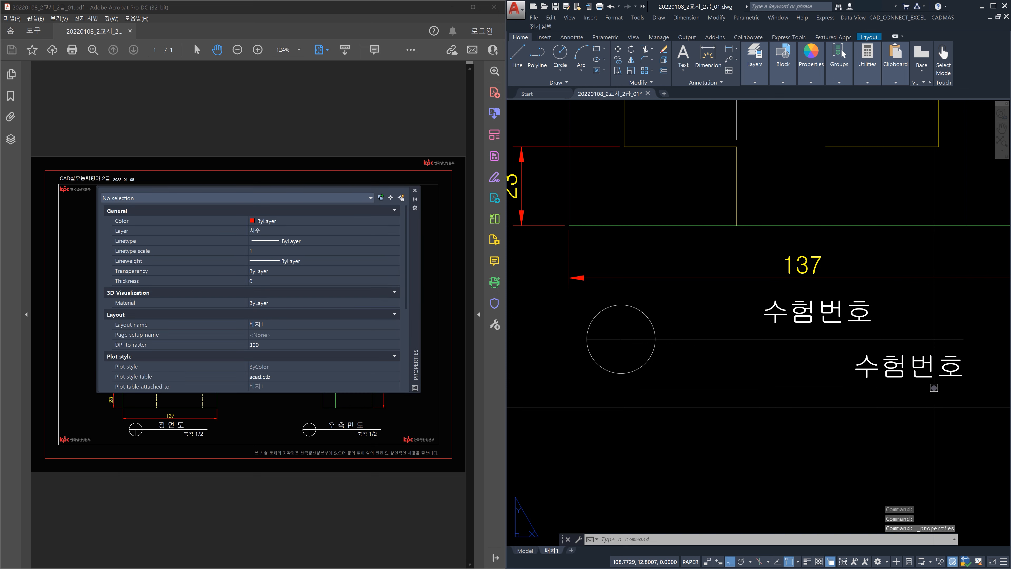
left_click(776, 313)
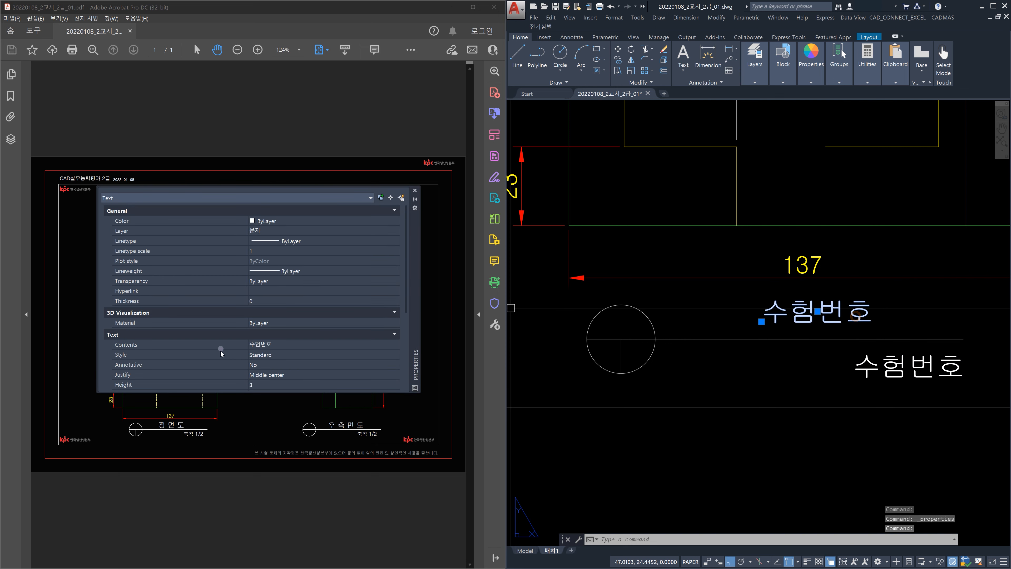
left_click(261, 385)
type(".5")
key("Return")
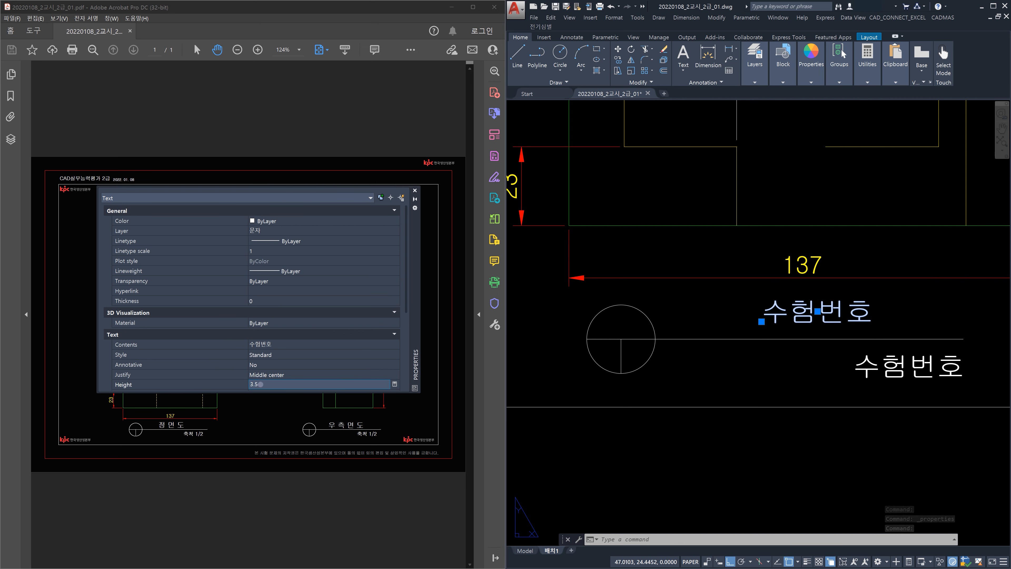
scroll(260, 384, "down", 1)
left_click(260, 384)
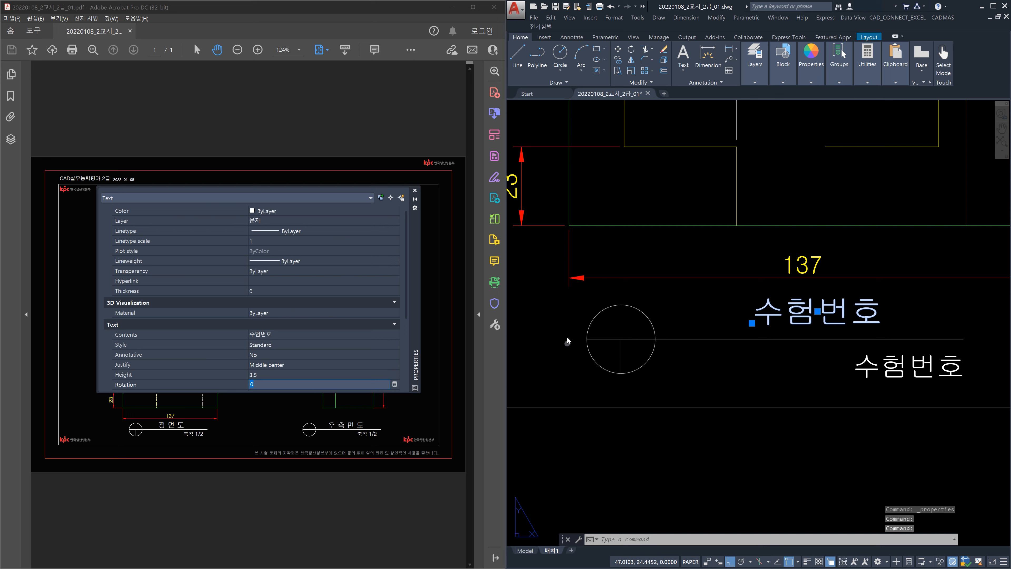
key("Escape")
Set the height of the 수험번호 text below the title line to 2.5 and close the properties palette.
left_click(886, 369)
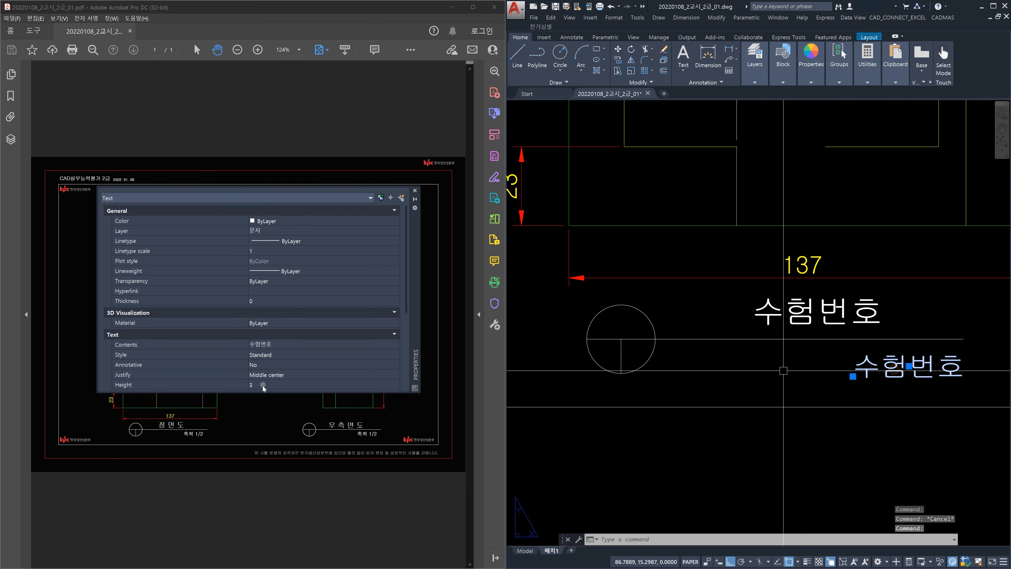
left_click(263, 384)
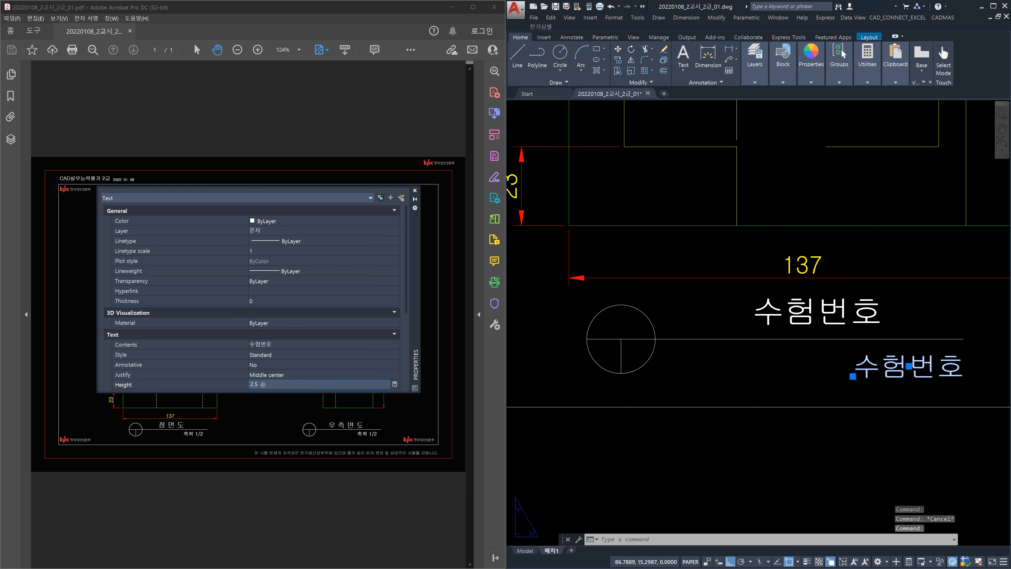
key("Tab")
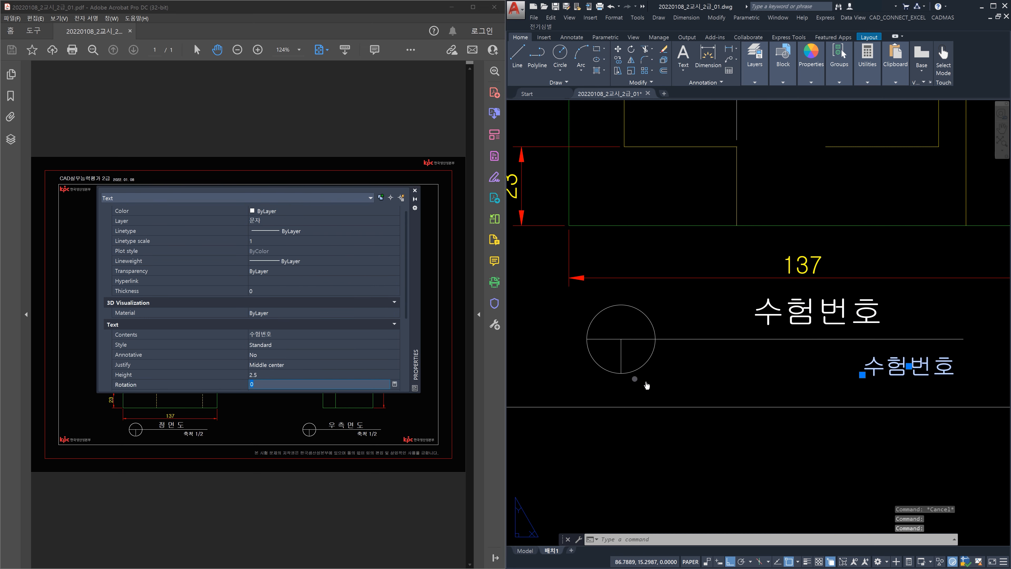
key("Escape")
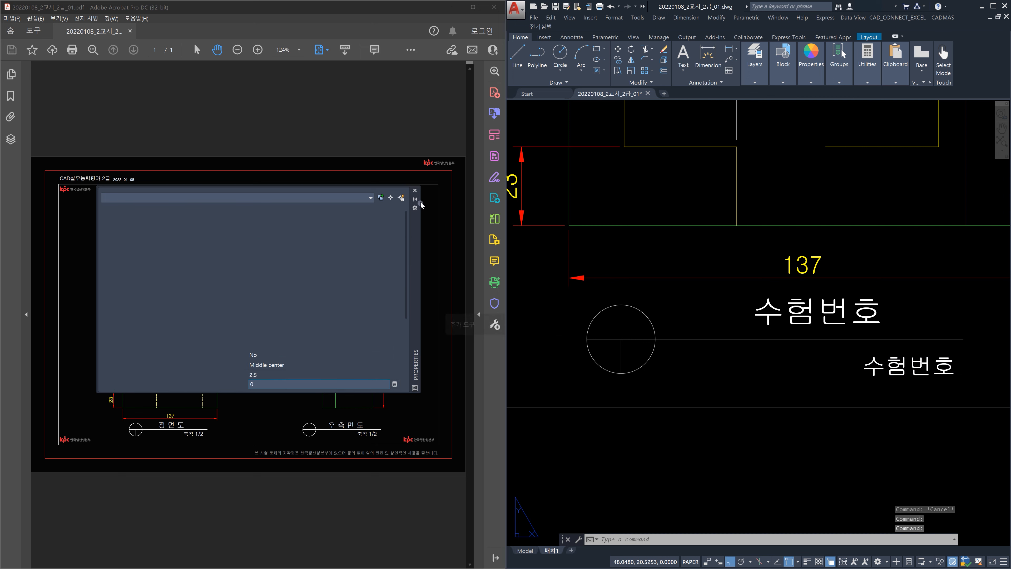
left_click(416, 192)
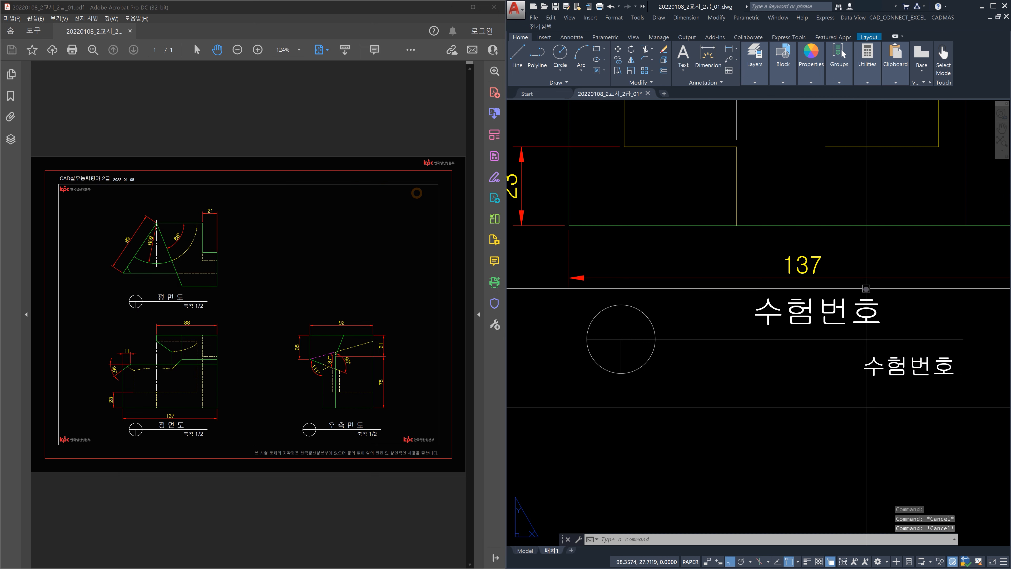
Change the text above the front view's title line to 정 면 도.
left_click(843, 303)
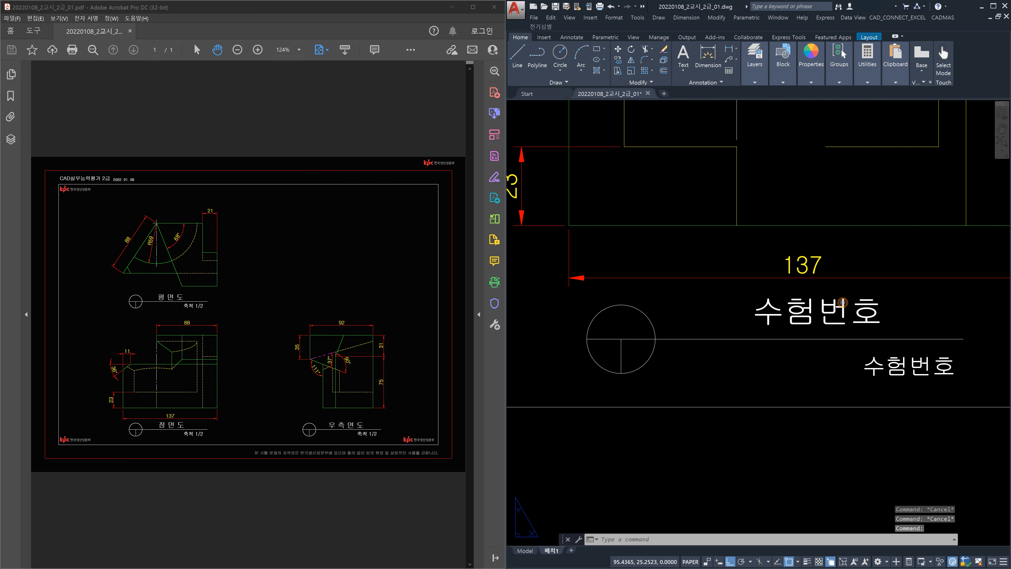
double_click(842, 303)
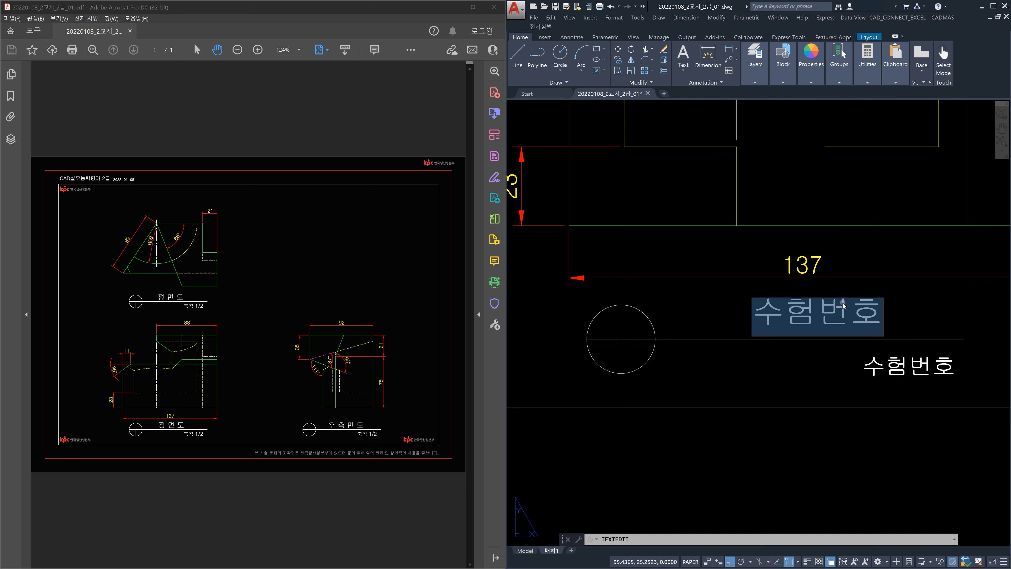
type("정 면 도")
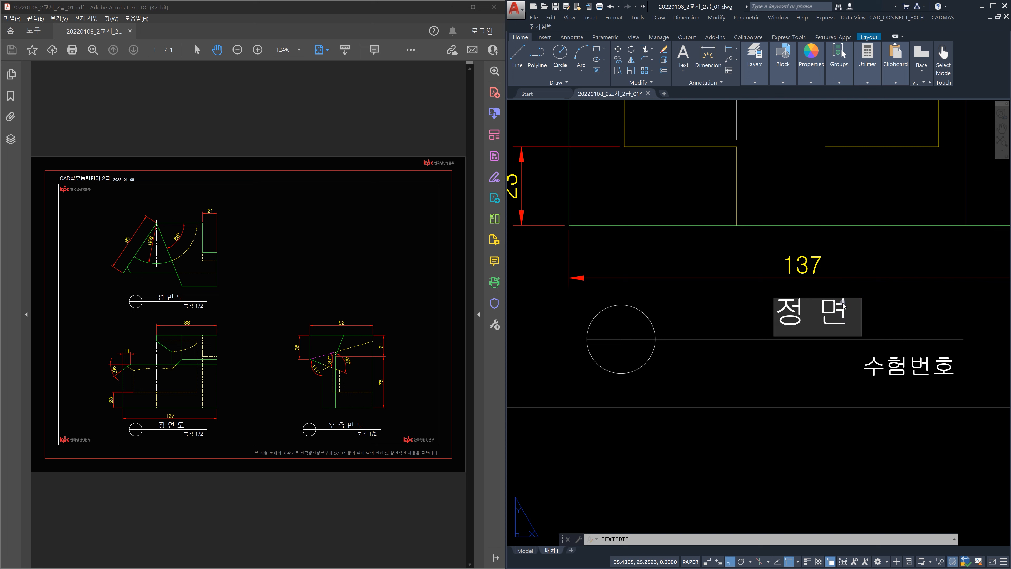
left_click(901, 361)
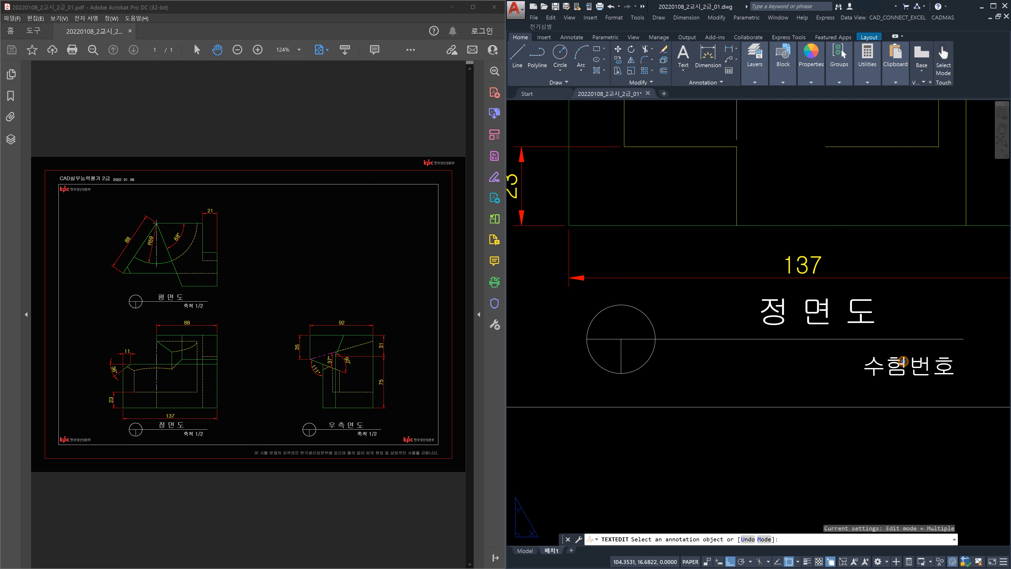
Change the text below the front view's title line to 축척 1/2 and end text editing.
left_click(904, 359)
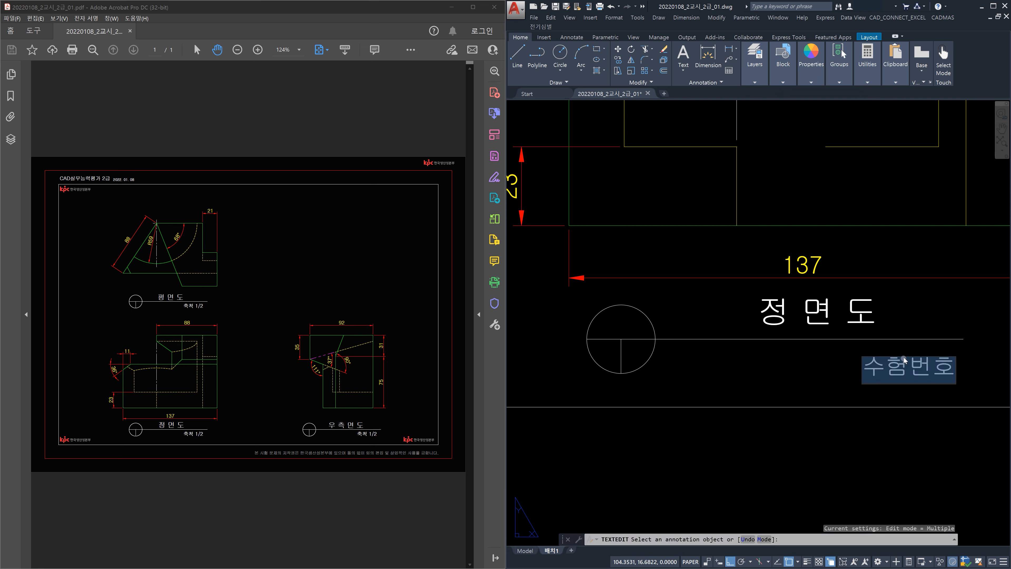
type("축척 1/2")
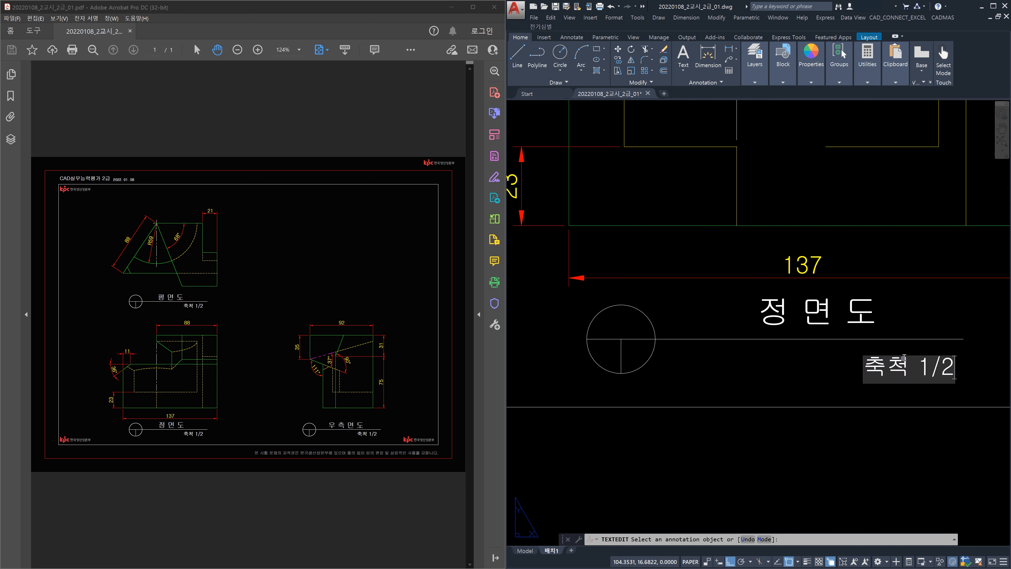
left_click(795, 393)
key("Escape")
key("Hangul")
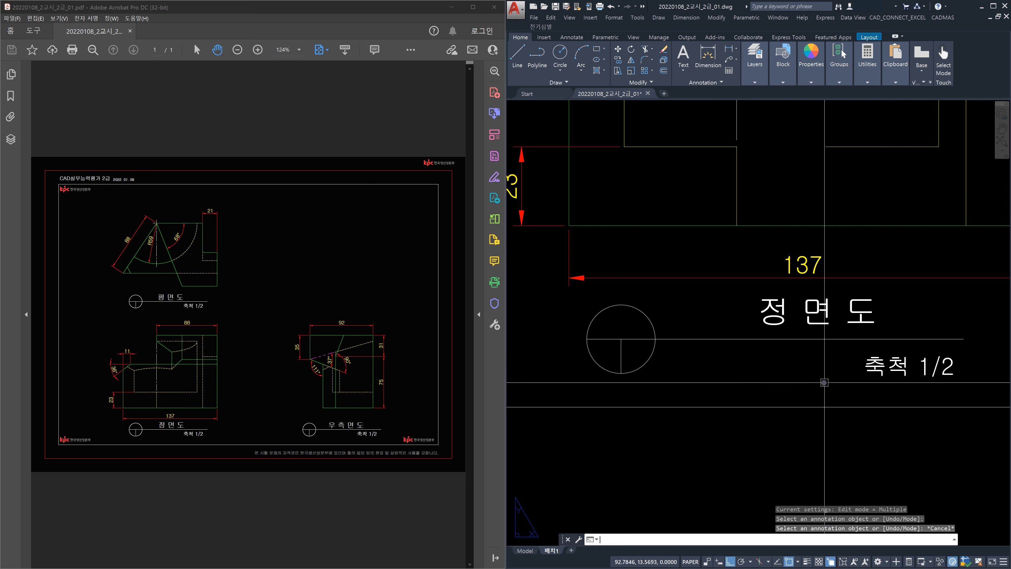
Move the 축척 1/2 text straight up by about 1.3 units, closer to the title line.
type("m")
key("space")
mouse_move(890, 373)
middle_mouse_down()
mouse_move(768, 378)
mouse_move(855, 365)
middle_mouse_up()
left_click(856, 365)
key("space")
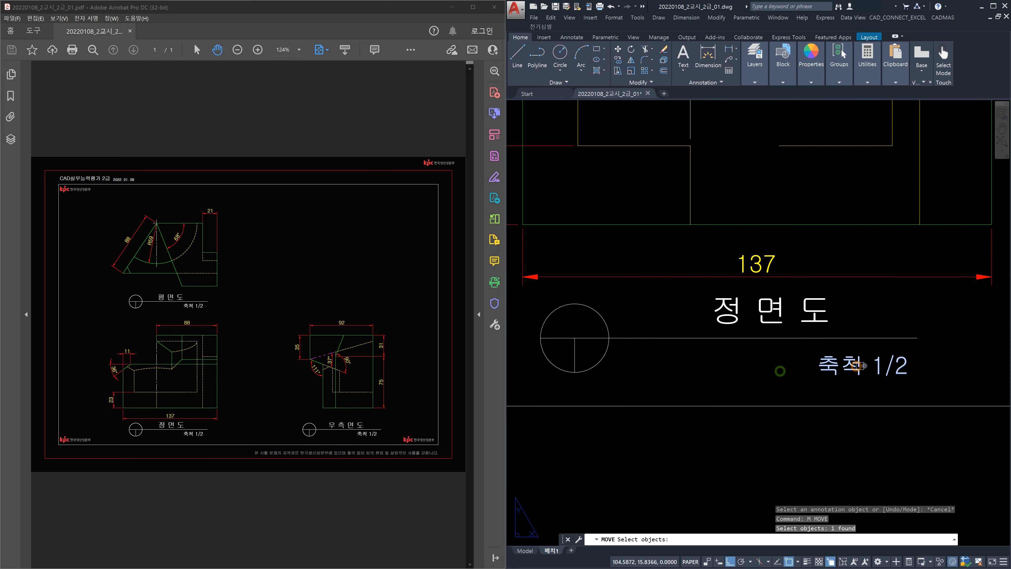
left_click(932, 365)
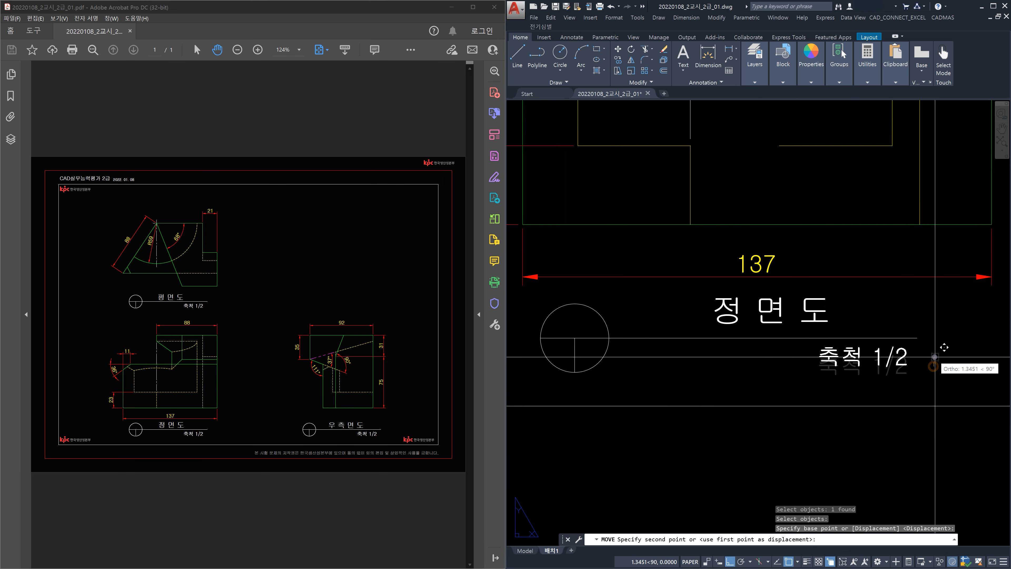
left_click(935, 357)
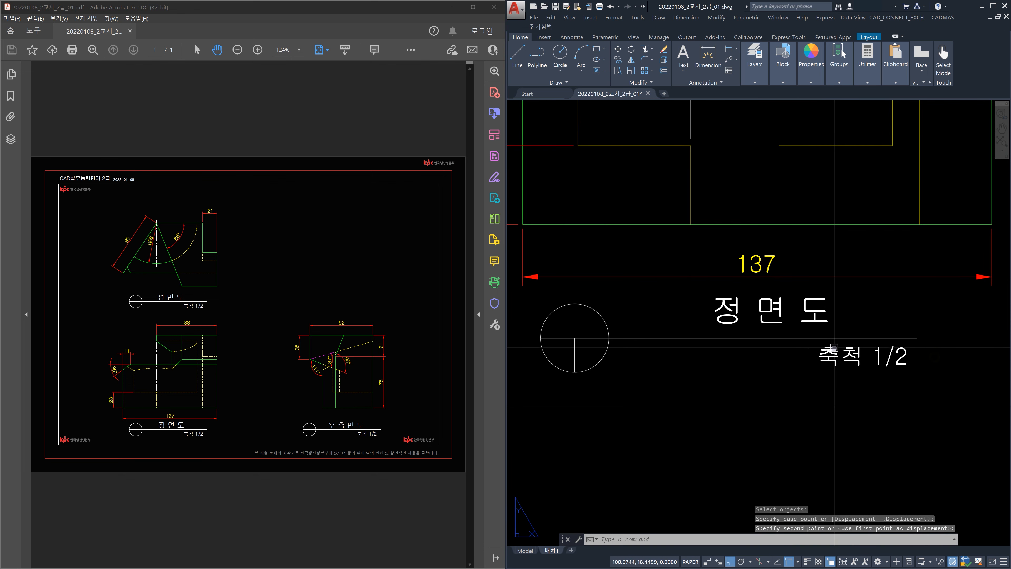
Move the 정 면 도 text slightly down toward the title line and a little toward the title circle.
key("space")
left_click(821, 325)
key("space")
left_click(855, 298)
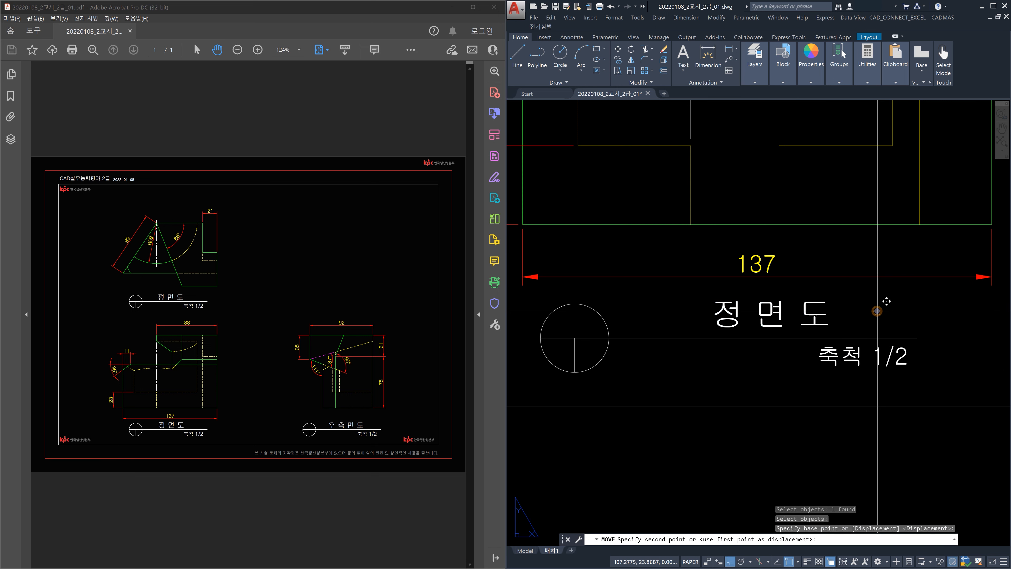
key("Escape")
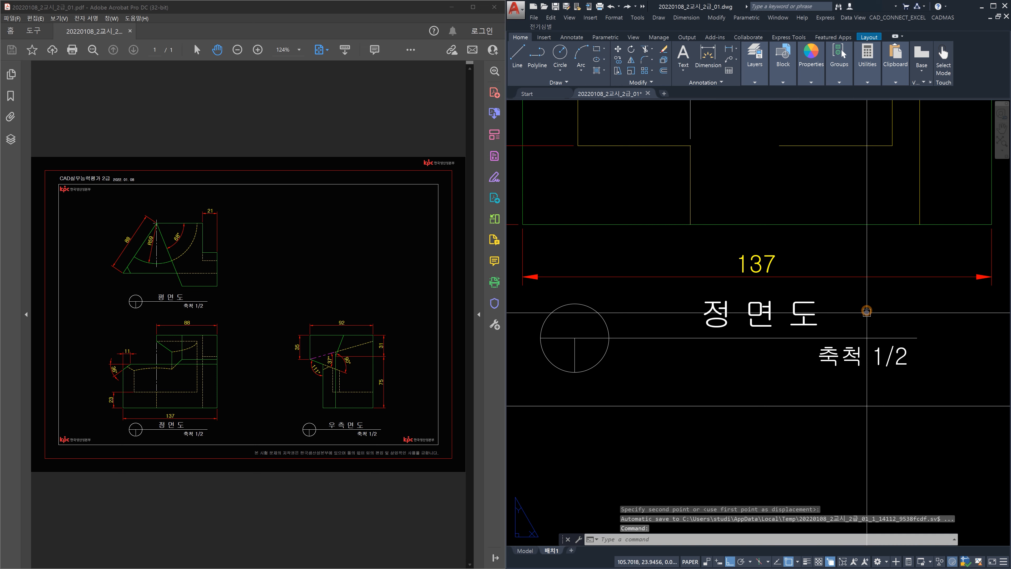
Copy the front view's title symbol with both texts about 96 units straight up under the top view, and horizontally across under the right-side view.
scroll(866, 310, "down", 3)
middle_click_drag(874, 323, 780, 414)
type("co")
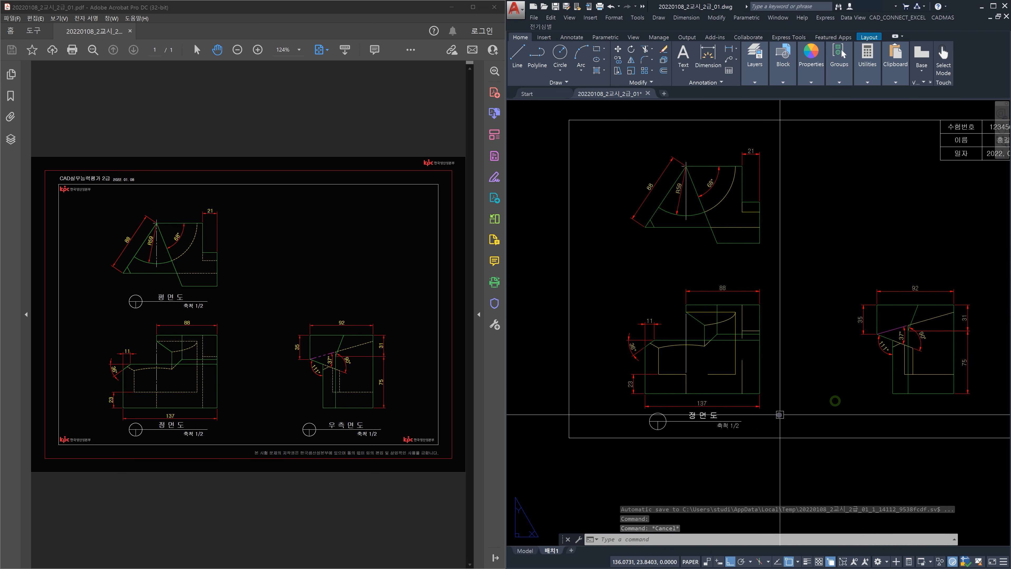
key("Return")
left_click(765, 427)
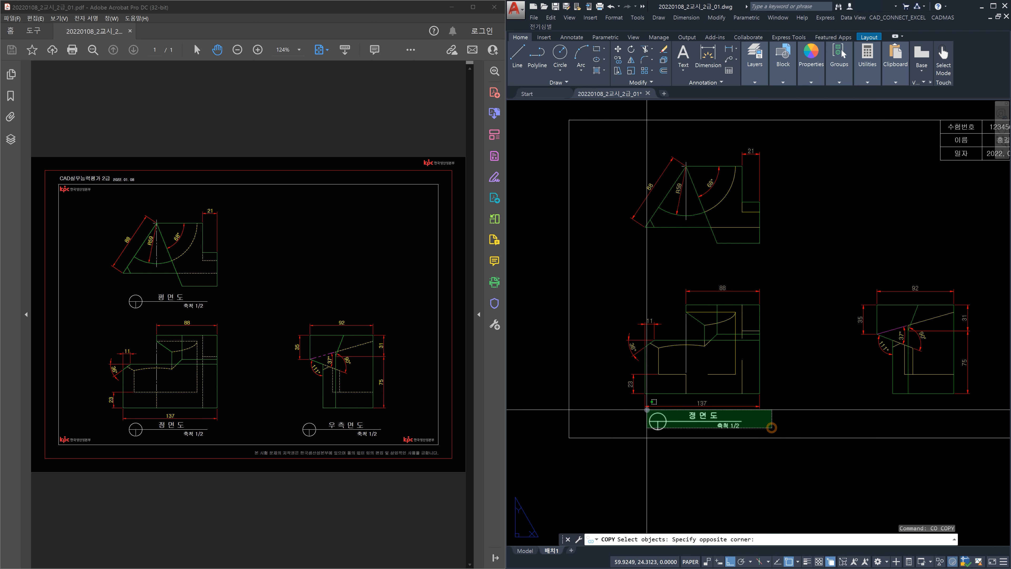
left_click(628, 415)
key("Return")
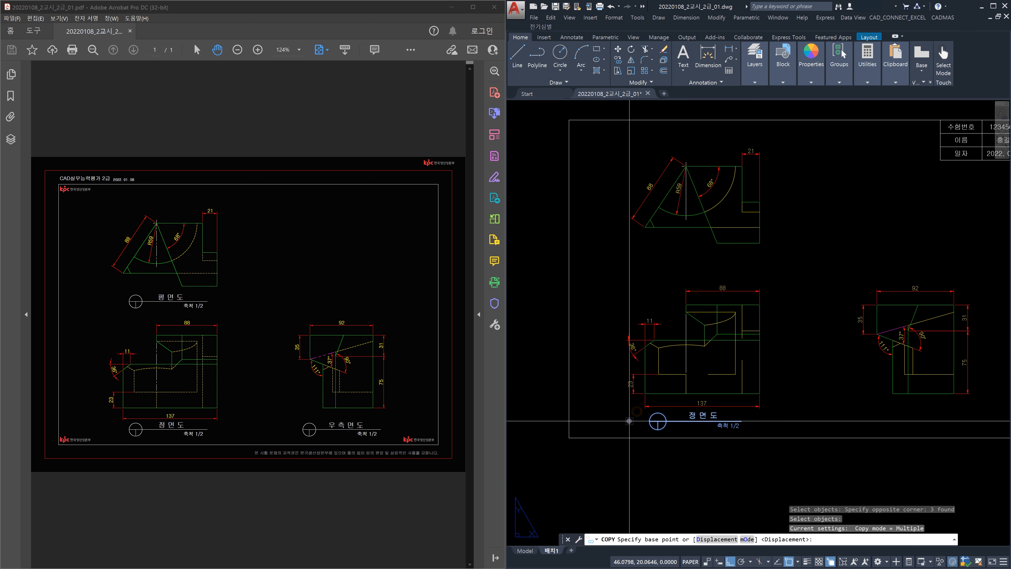
left_click(630, 419)
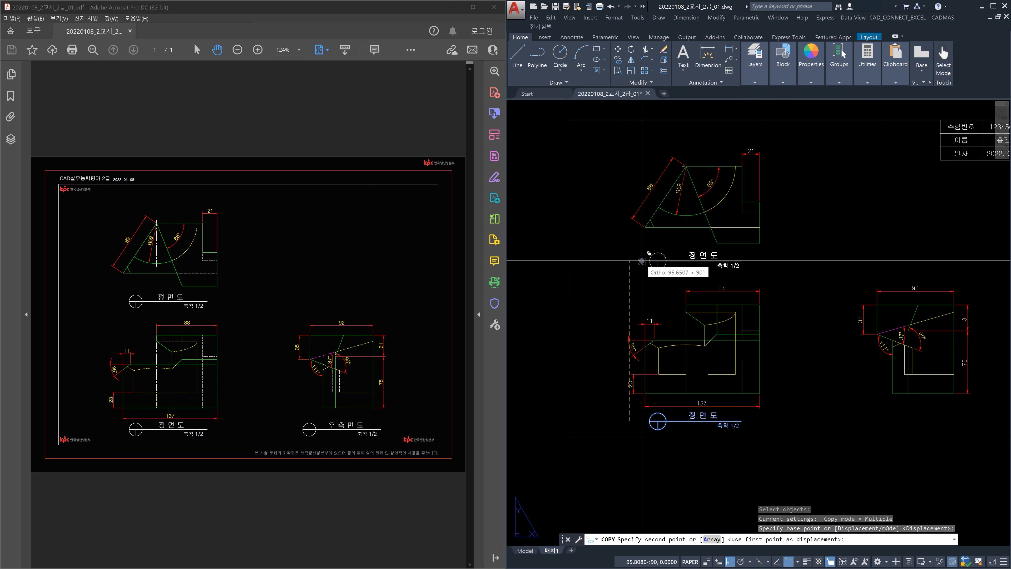
left_click(642, 261)
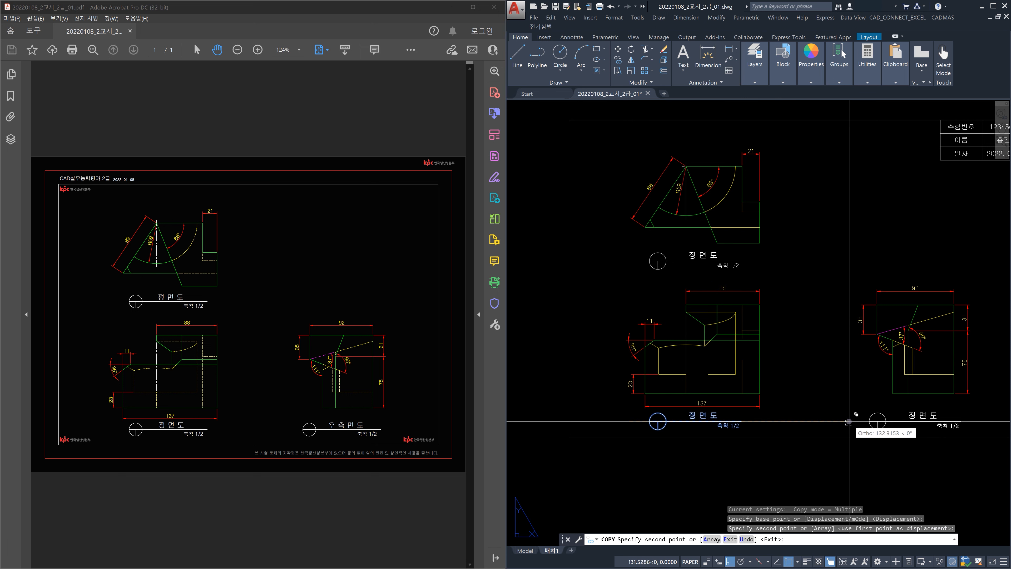
left_click(854, 420)
key("Escape")
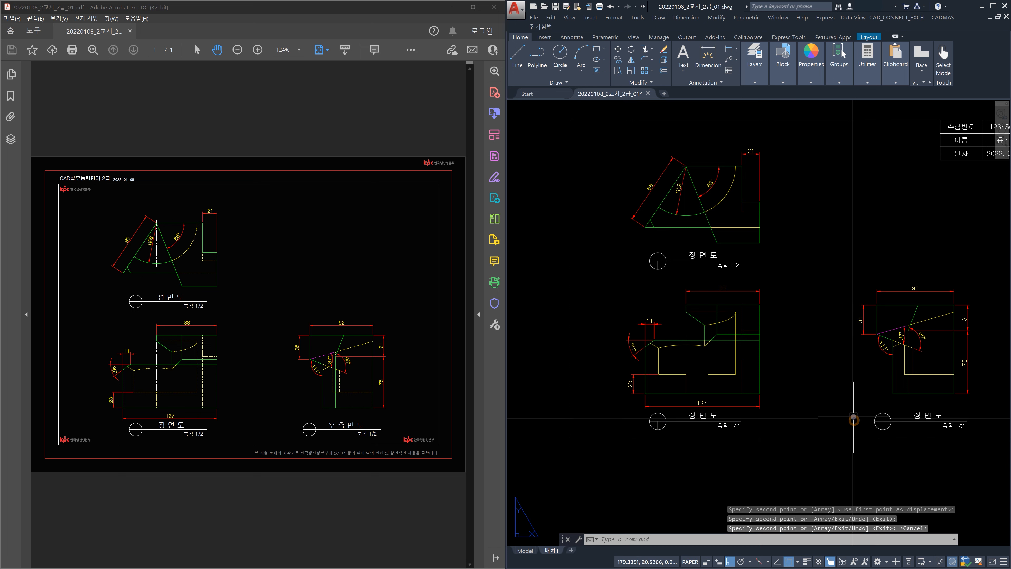
Change the copied title text under the top view to 평 면 도.
double_click(701, 249)
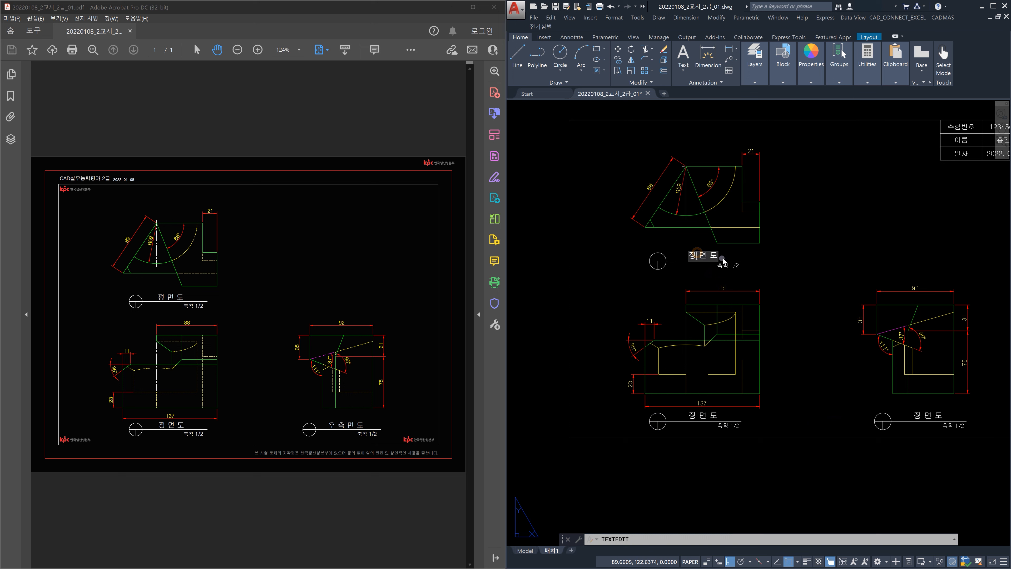
key("BackSpace")
type("ㅍㅕㅇ")
left_click(812, 334)
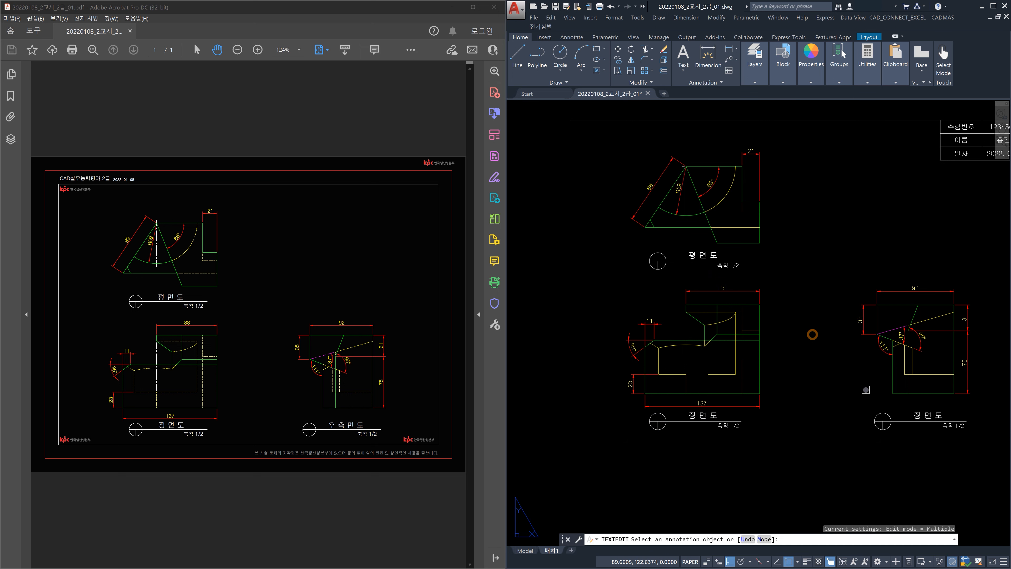
Change the copied title text under the right-side view to 우 측 면 도 and end text editing.
left_click(923, 414)
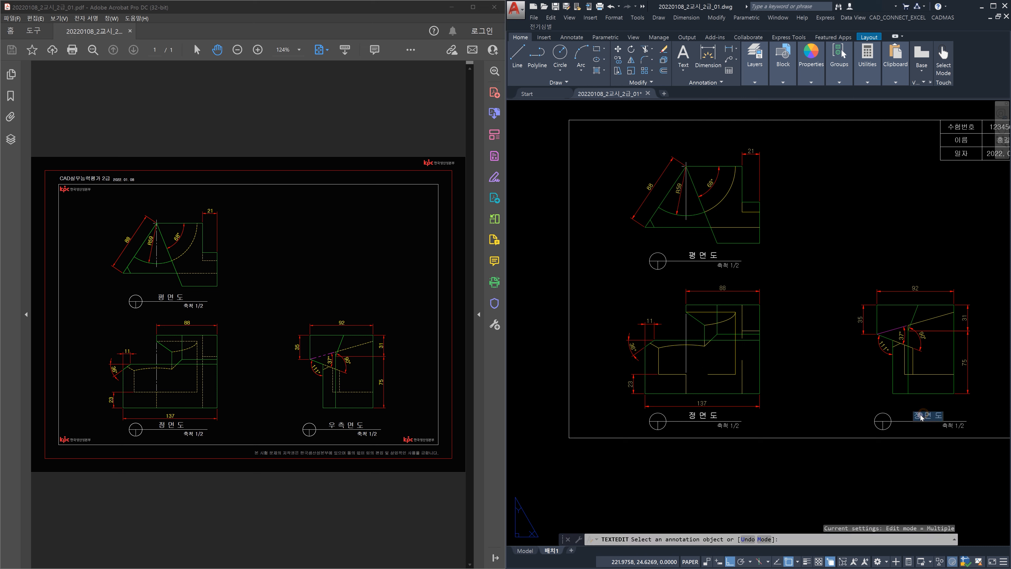
type("ㅇㅜ")
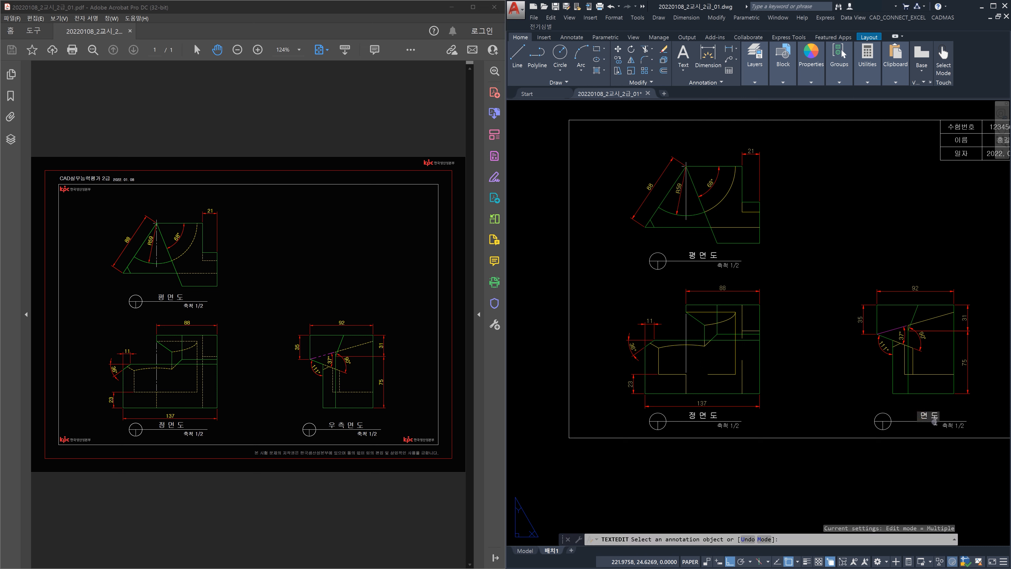
type(" ㅊㅡㄱ")
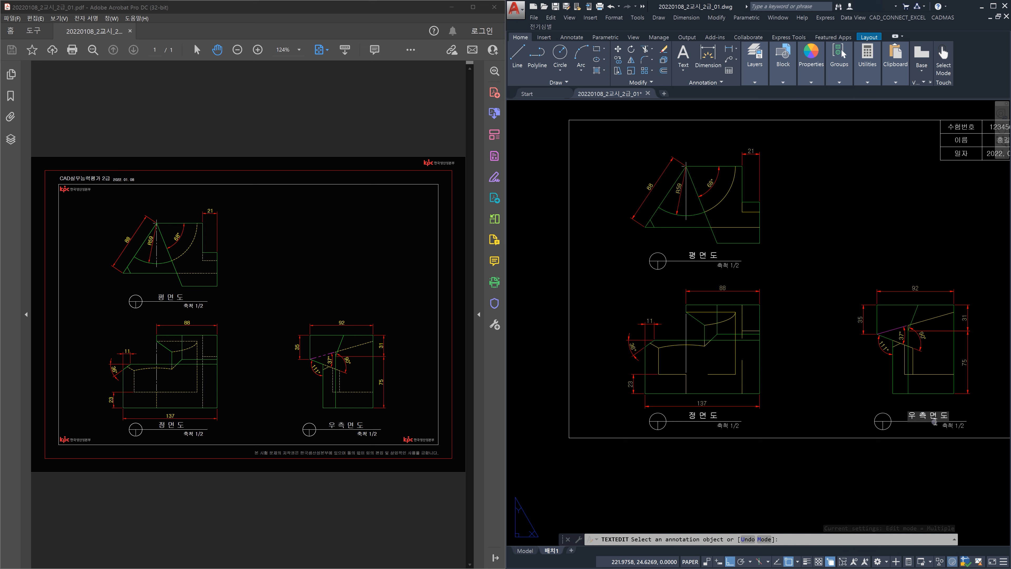
left_click(855, 368)
key("Escape")
scroll(836, 345, "down", 2)
key("Return")
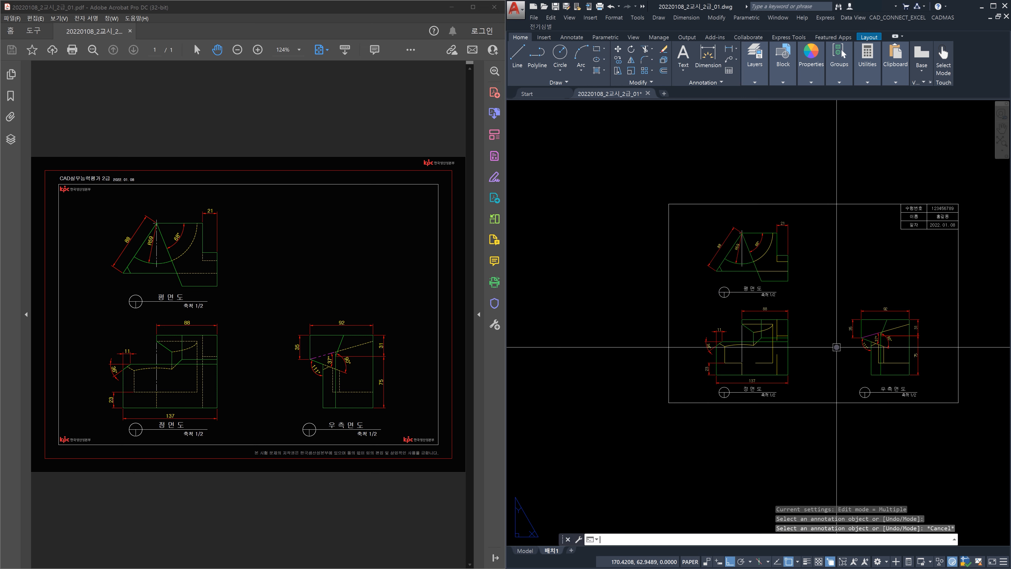
key("Escape")
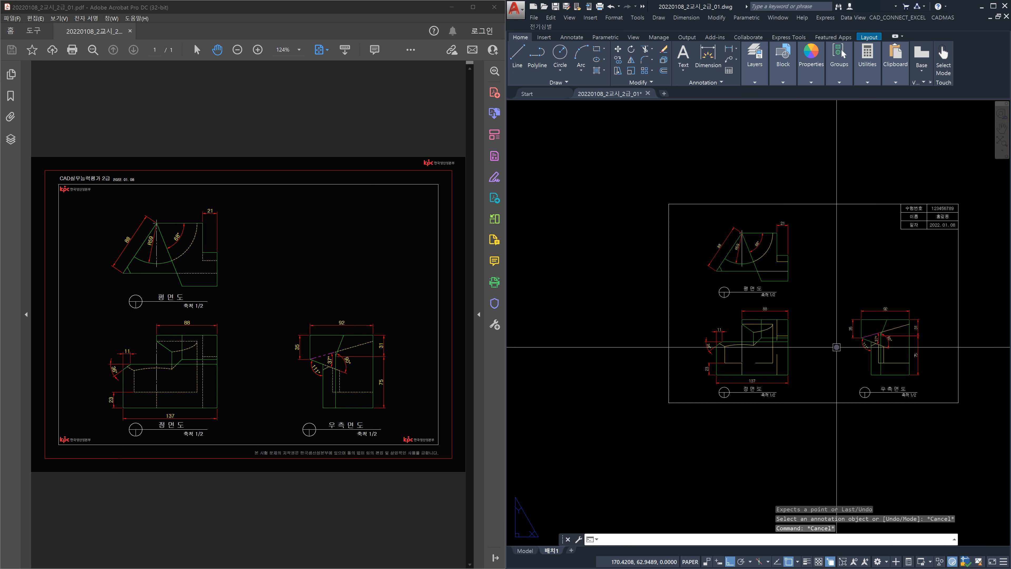
Set the drawing's global linetype scale (LTSCALE) to 0.25.
type("z")
key("Return")
type("a")
key("Return")
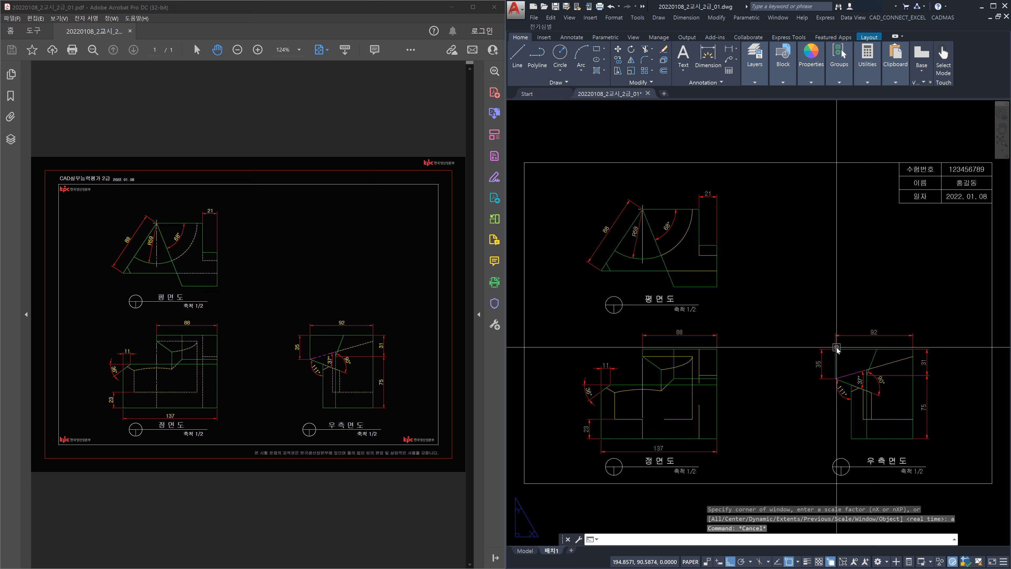
type("1")
type("ts")
key("Return")
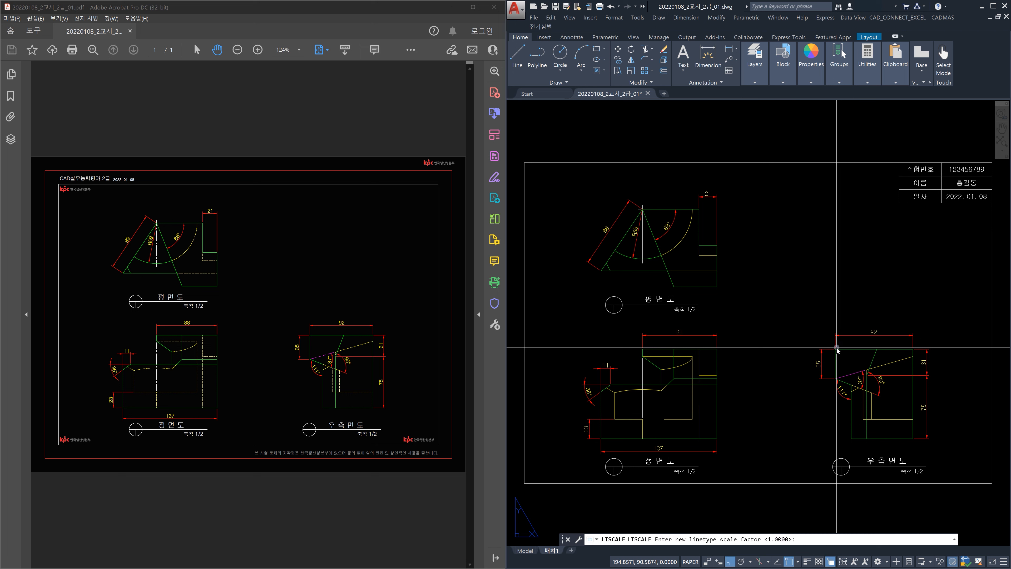
type("0.25")
key("Return")
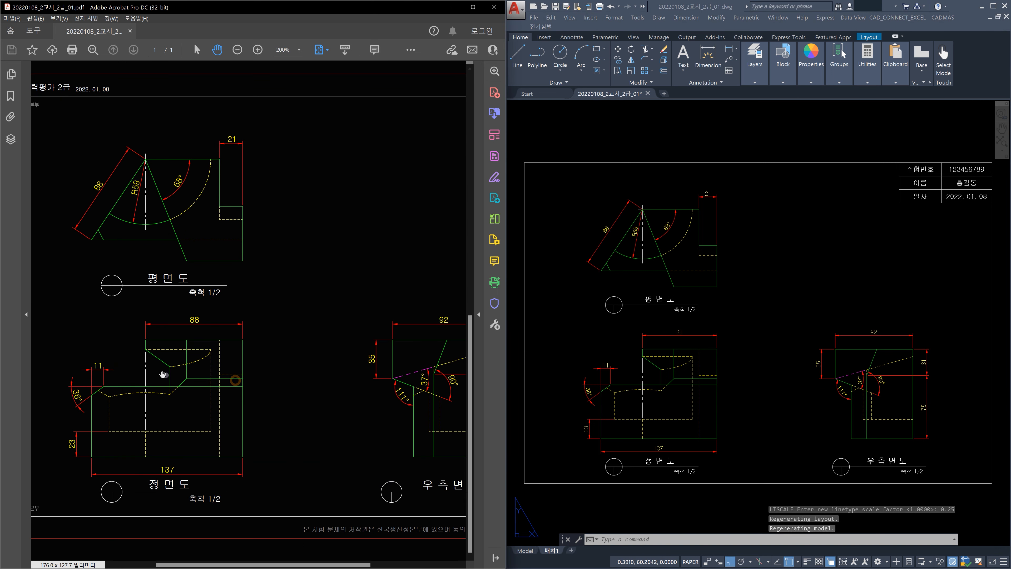
Compare the views' dashed and center lines with the reference PDF and adjust the global linetype scale factor again.
scroll(175, 376, "up", 3, "ctrl")
scroll(158, 376, "down", 1, "ctrl")
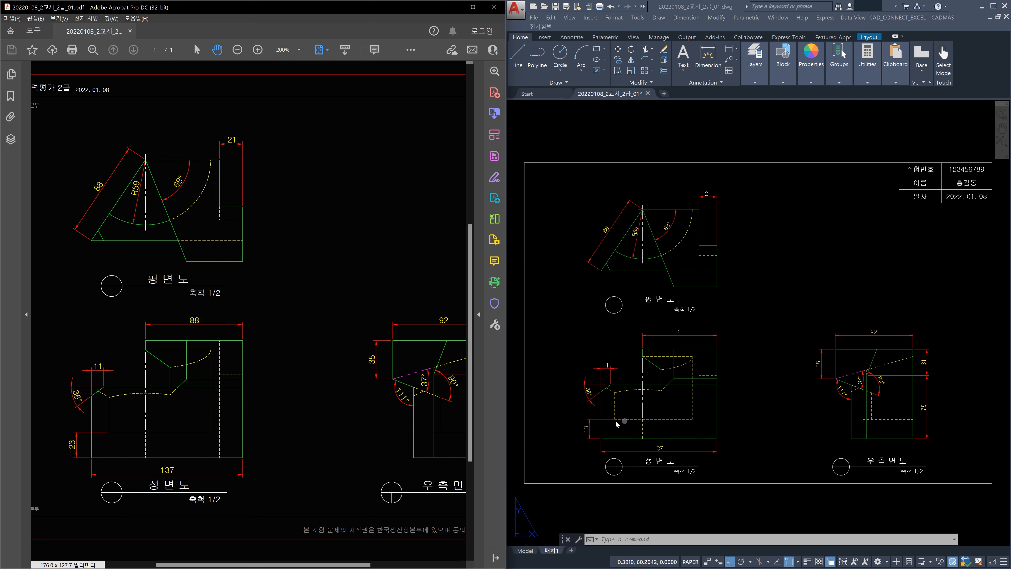
scroll(388, 388, "down", 1, "ctrl")
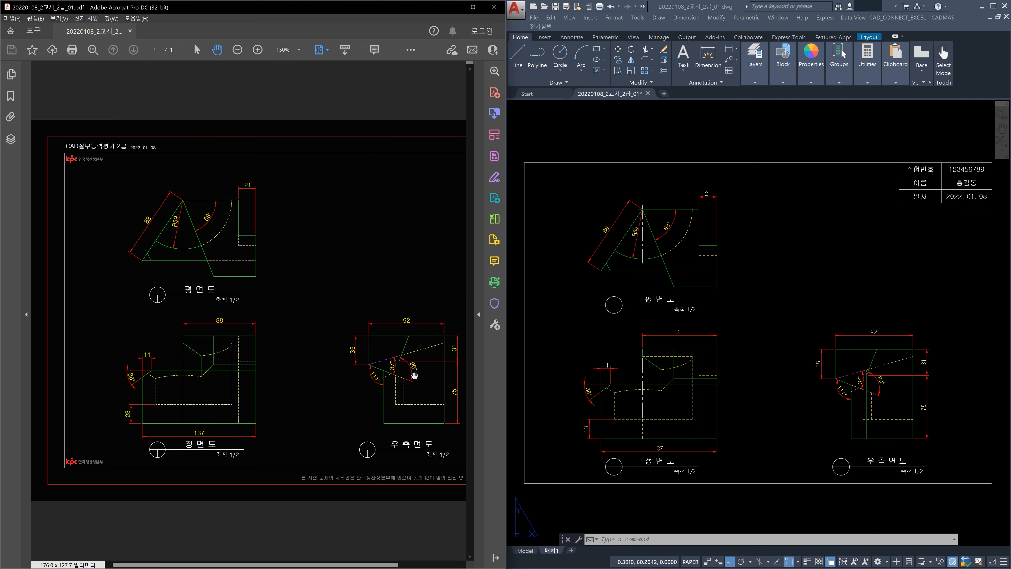
left_click(756, 401)
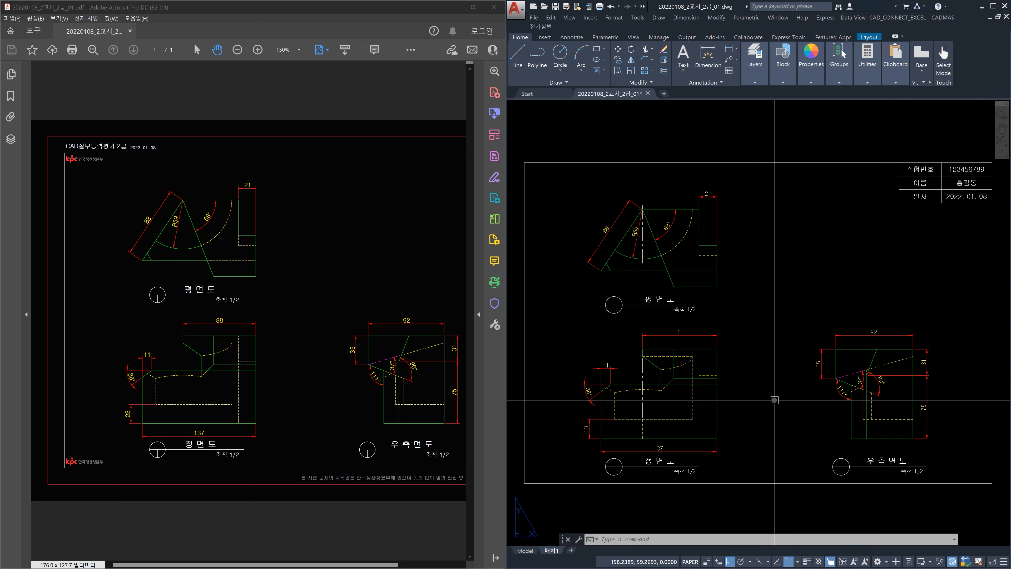
type("lts")
key("Return")
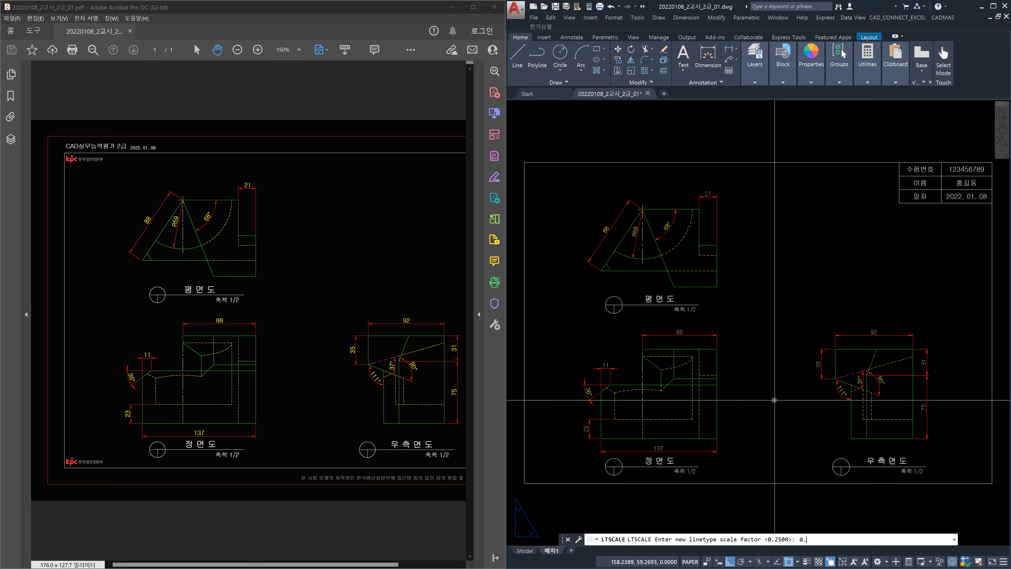
key("Return")
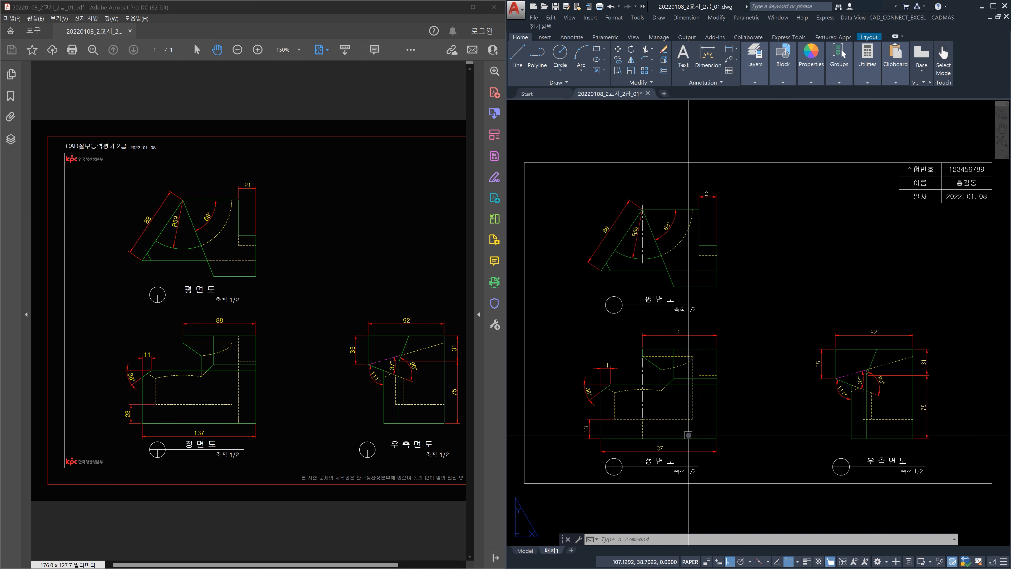
key("Escape")
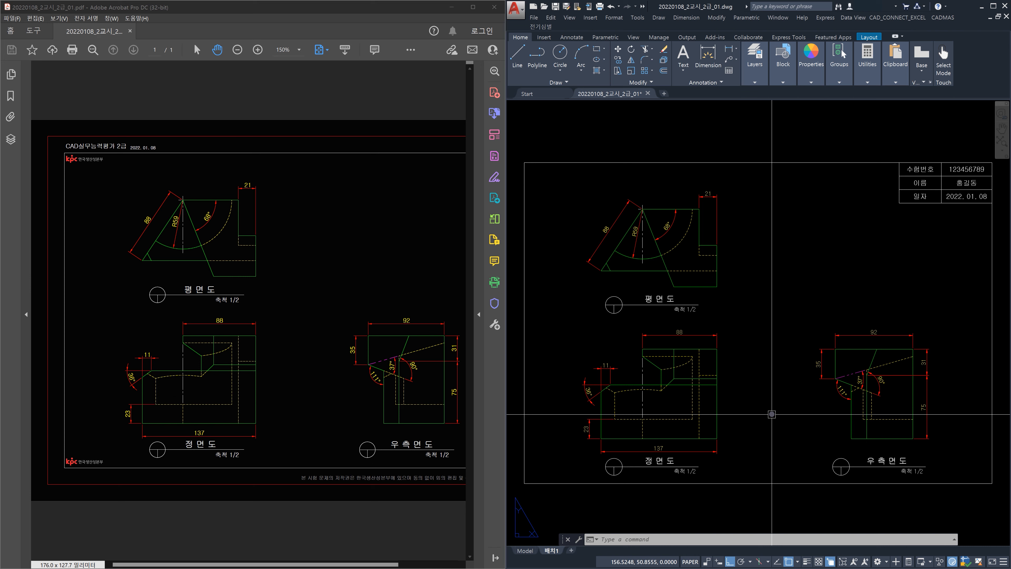
Modify the page setup of layout 배치1 to use the DWG To PDF.pc3 plotter.
type("Pagese")
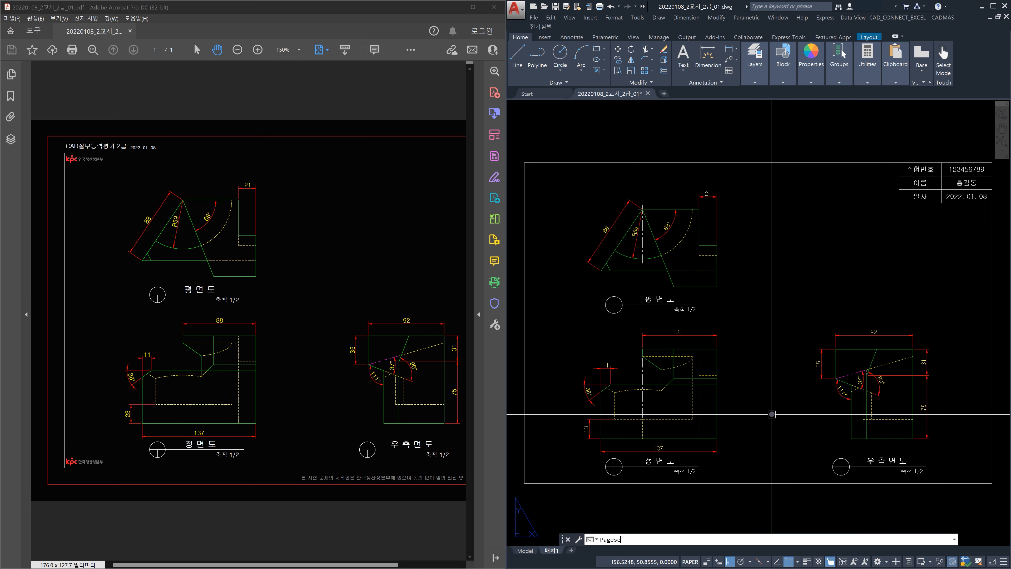
type("tup")
key("Return")
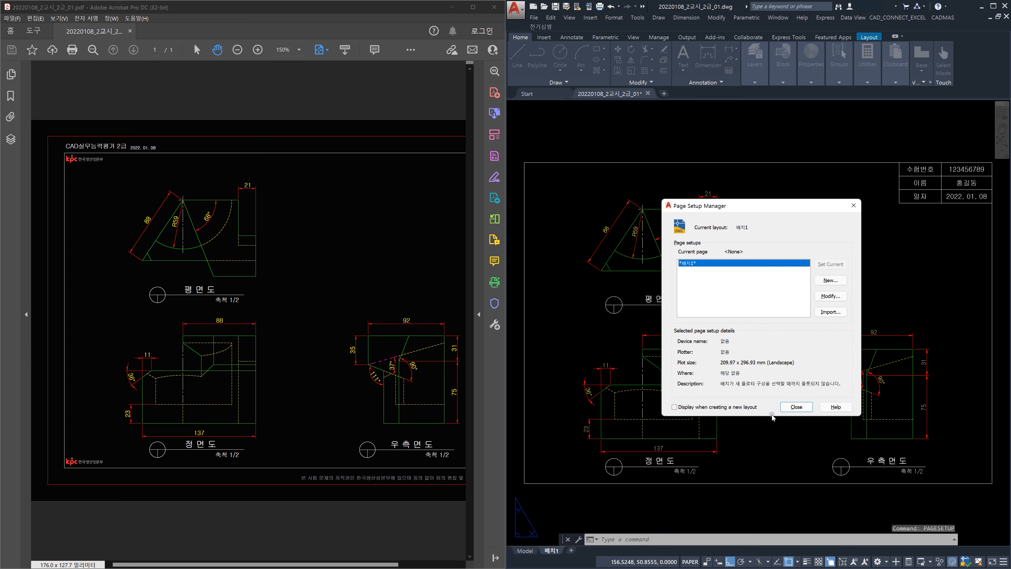
left_click(830, 297)
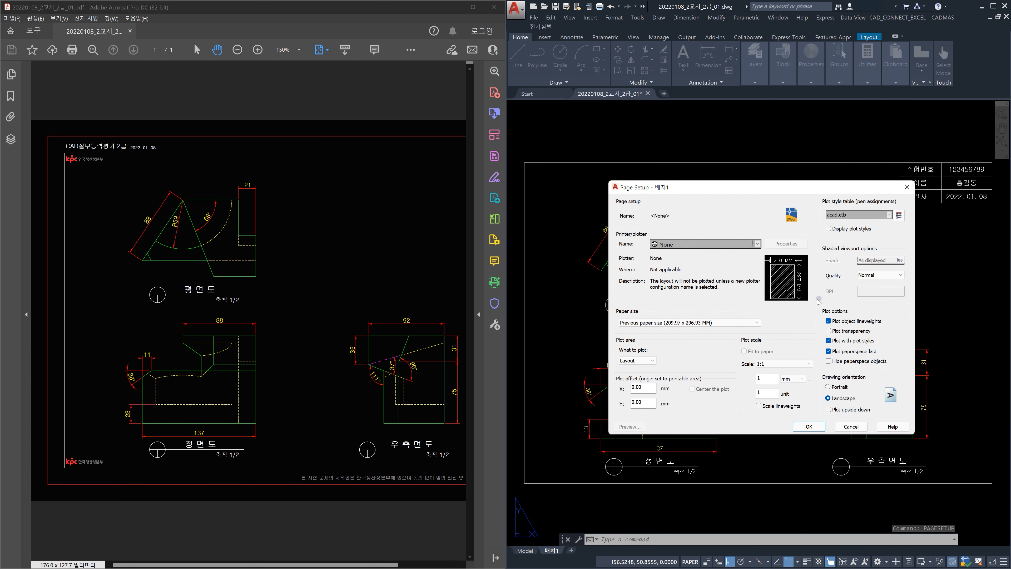
left_click(757, 243)
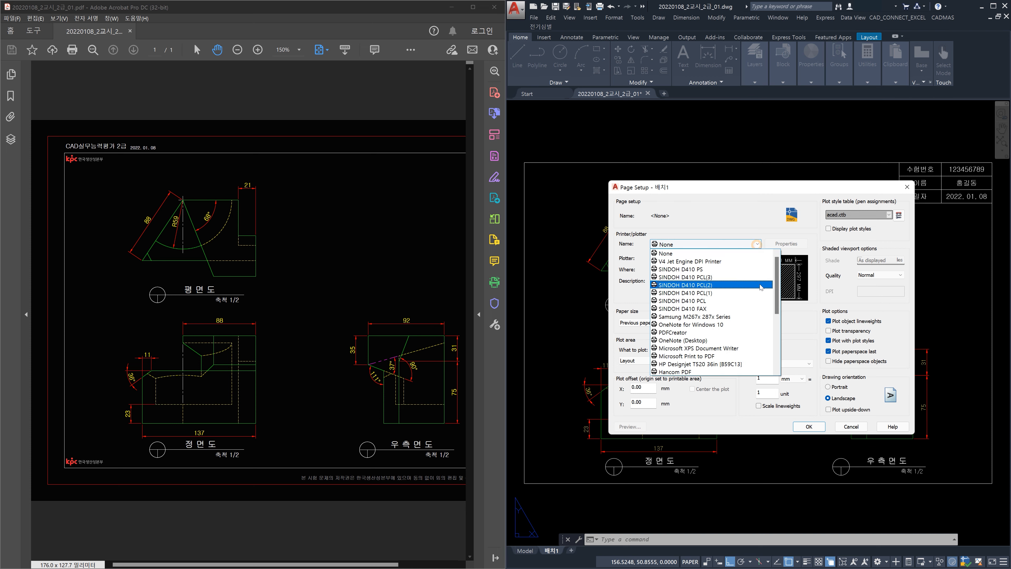
left_click(776, 361)
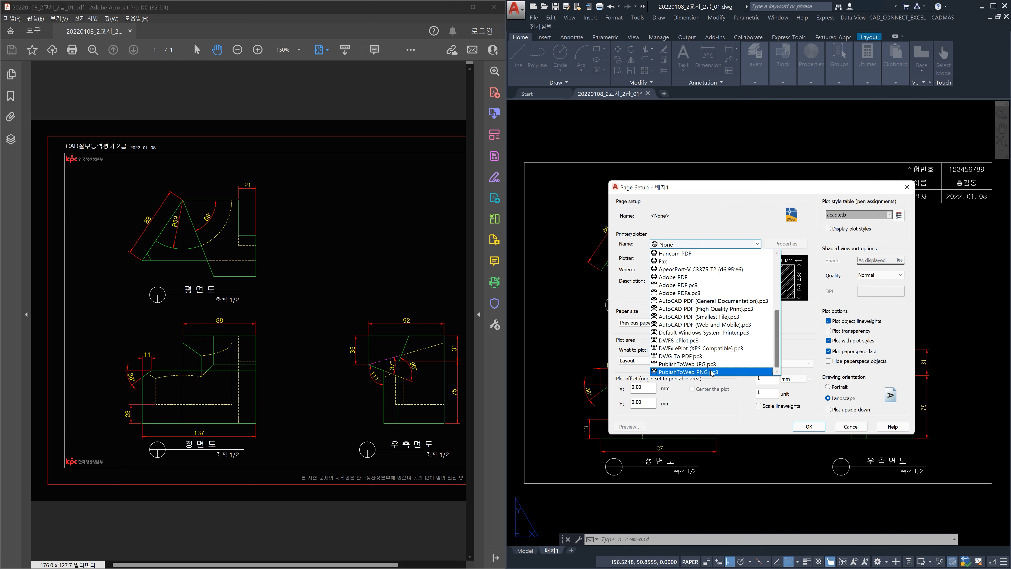
left_click(693, 356)
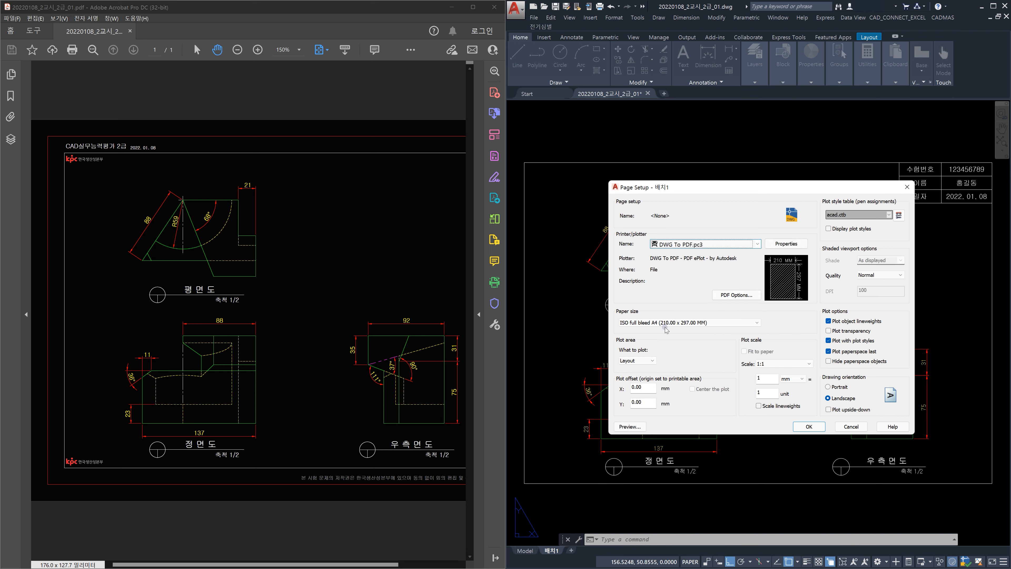
Set the layout's paper size to ISO full bleed A4 (297.00 x 210.00 MM).
left_click(756, 323)
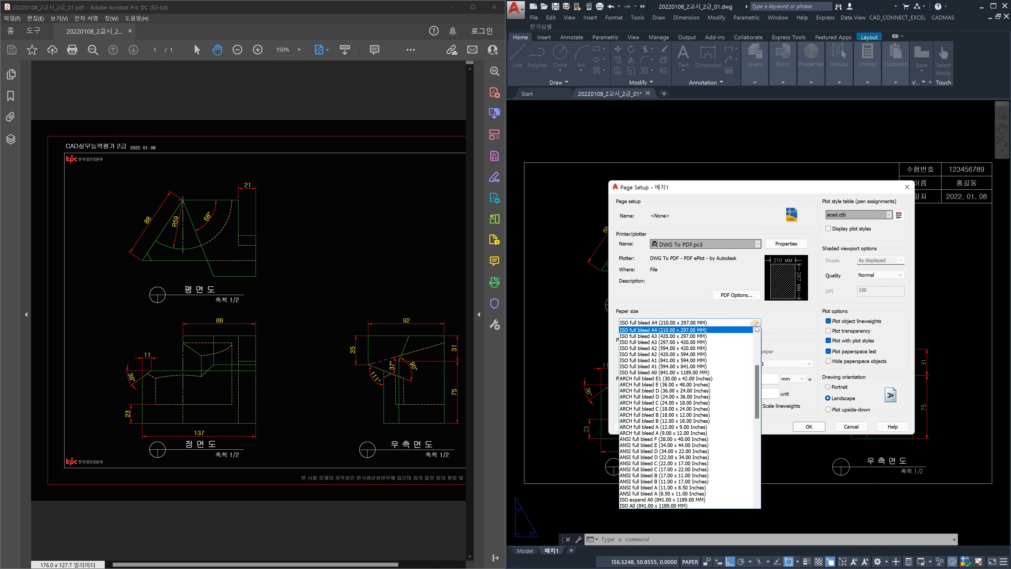
scroll(737, 340, "up", 1)
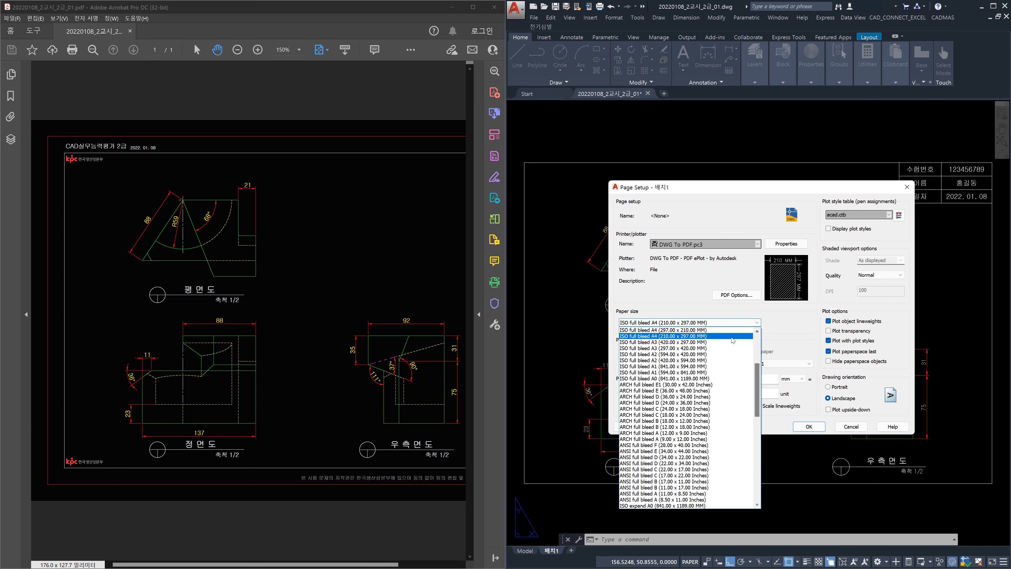
left_click(696, 331)
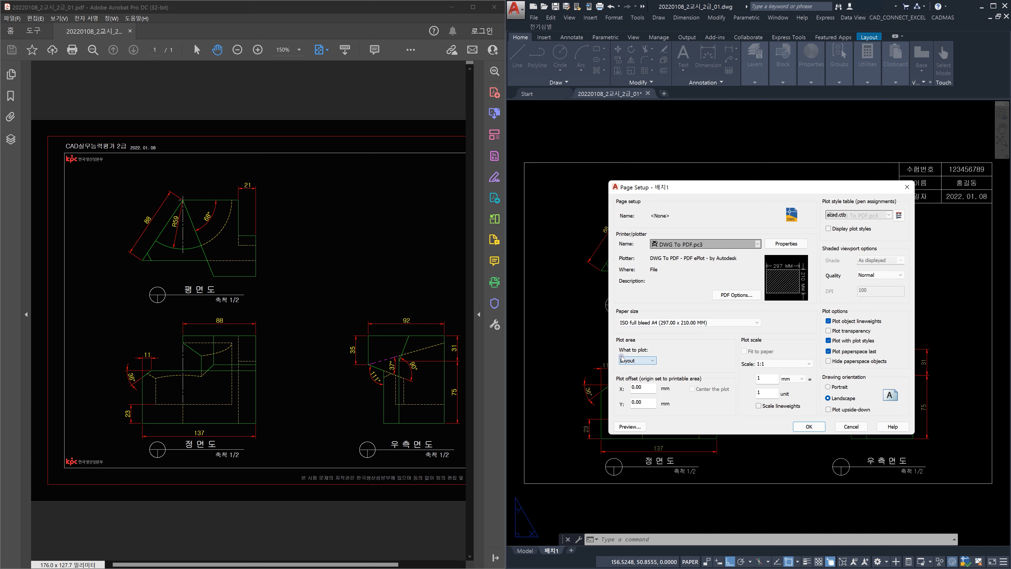
Set the plot area to Extents and center the plot on the paper.
left_click(652, 361)
left_click(629, 374)
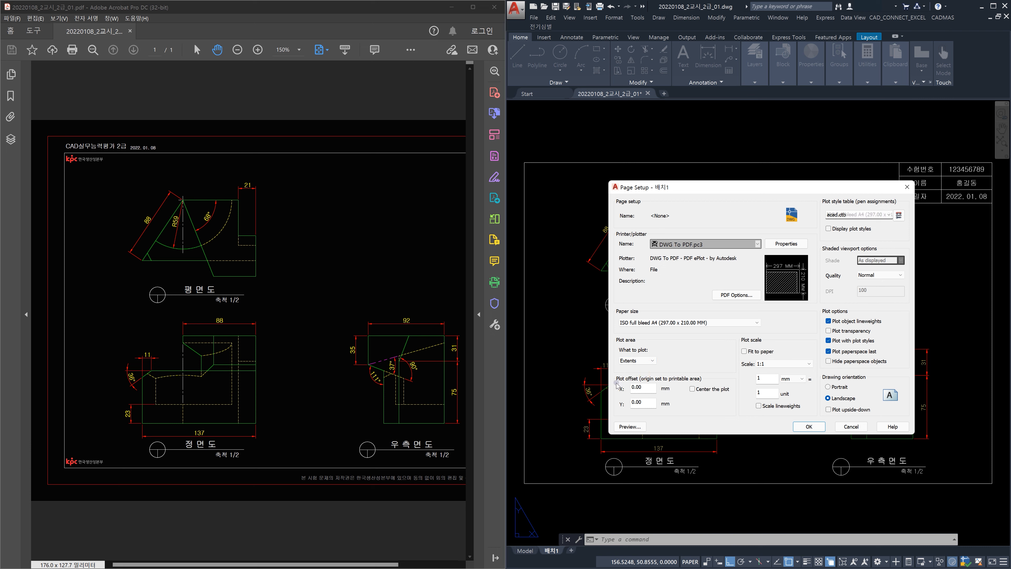
left_click(693, 389)
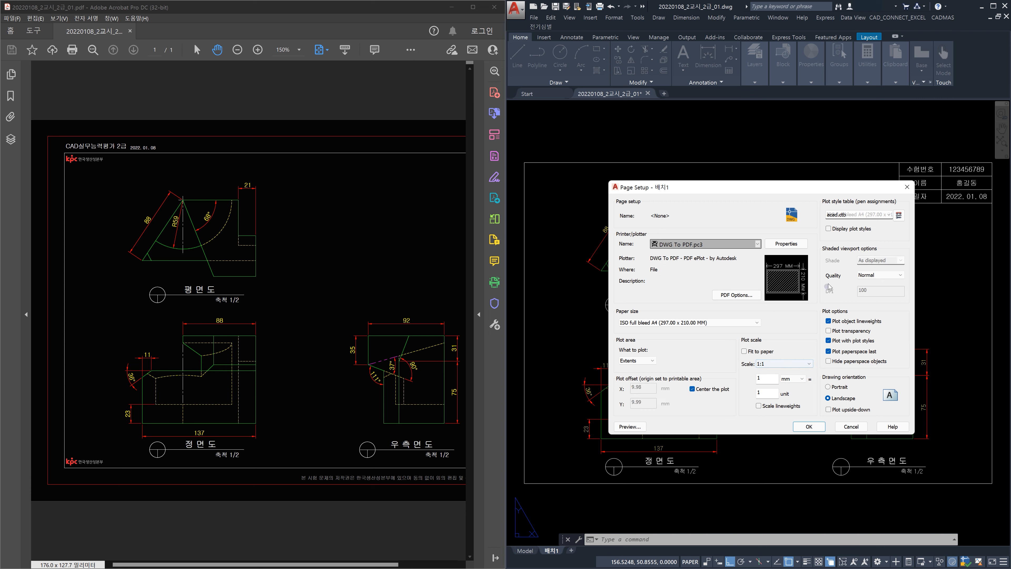
Assign the monochrome.ctb plot style table, apply the page setup and close the Page Setup Manager.
left_click(884, 216)
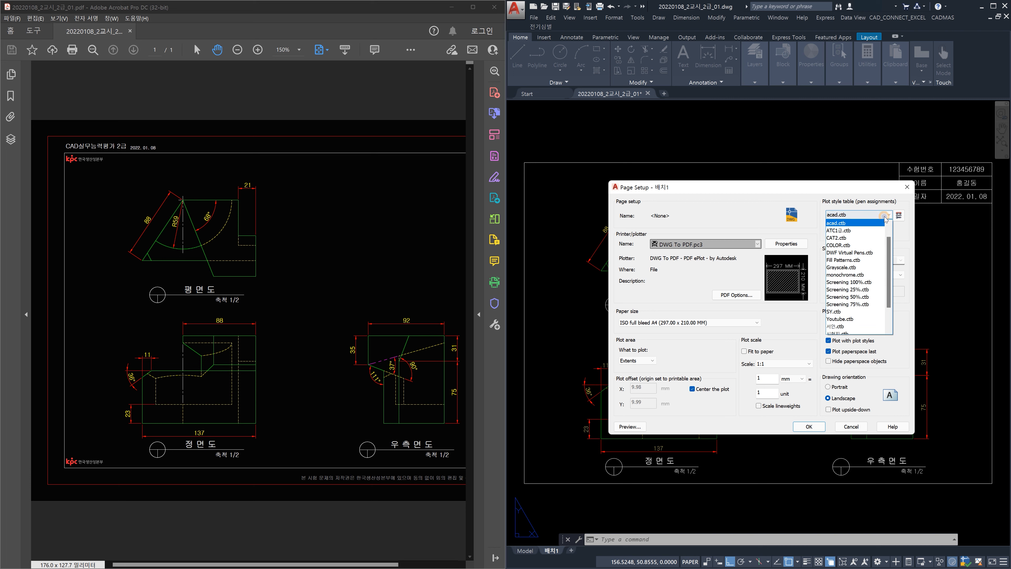
left_click(862, 276)
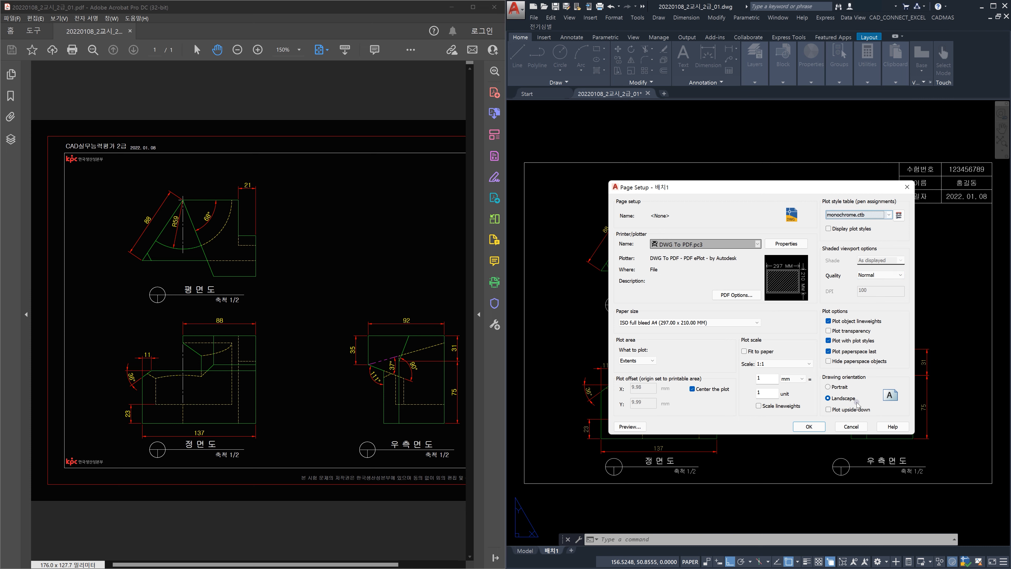
left_click(809, 429)
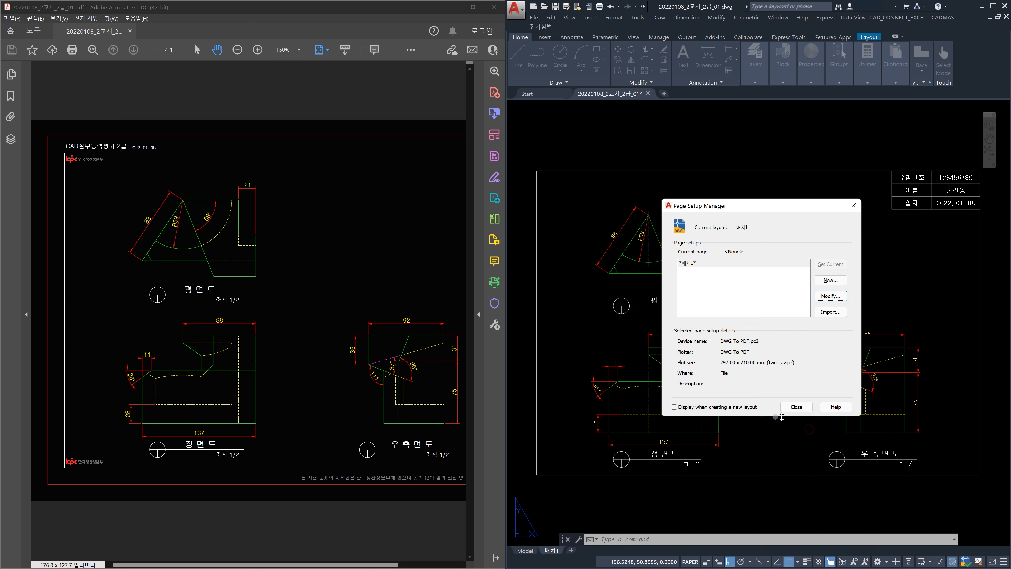
left_click(796, 407)
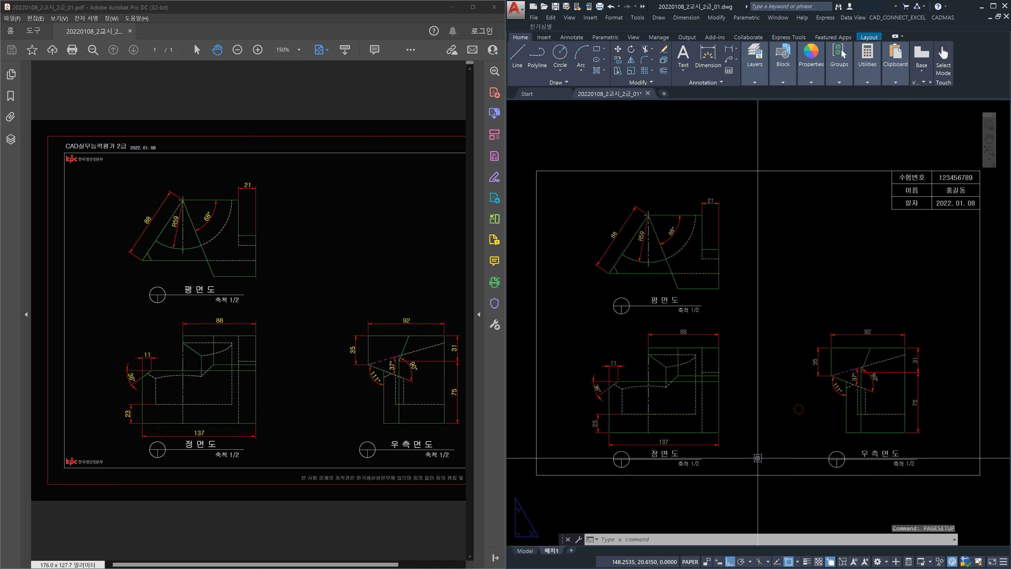